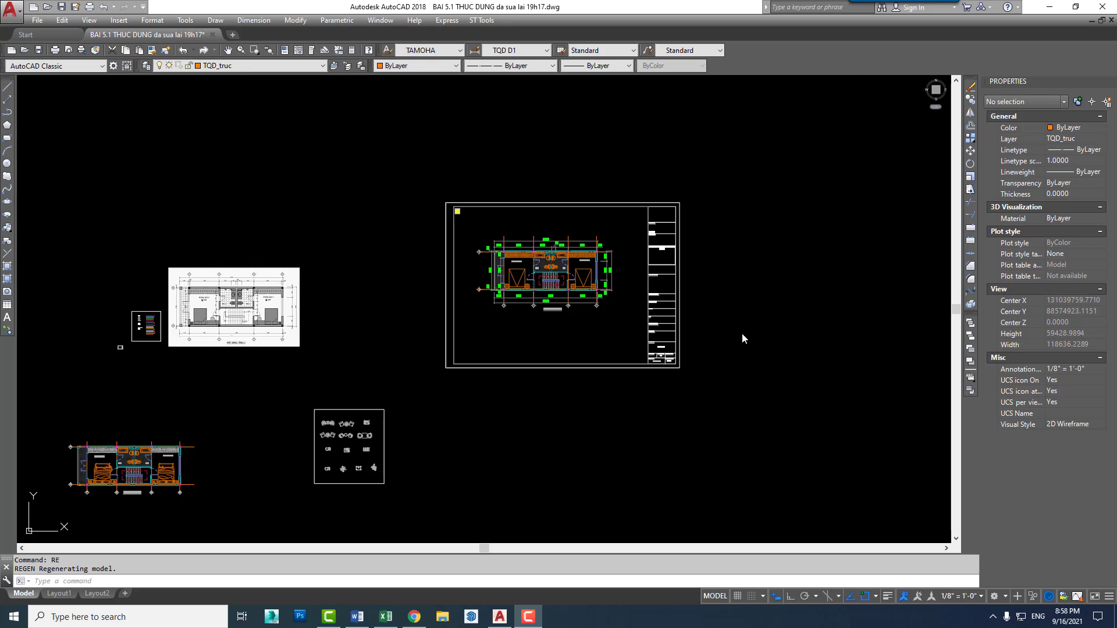
- Pan and zoom to recentre the title-block frame and surrounding drawings
{"action": "scroll", "coordinate": [521, 234], "scroll_direction": "up", "scroll_amount": 4}
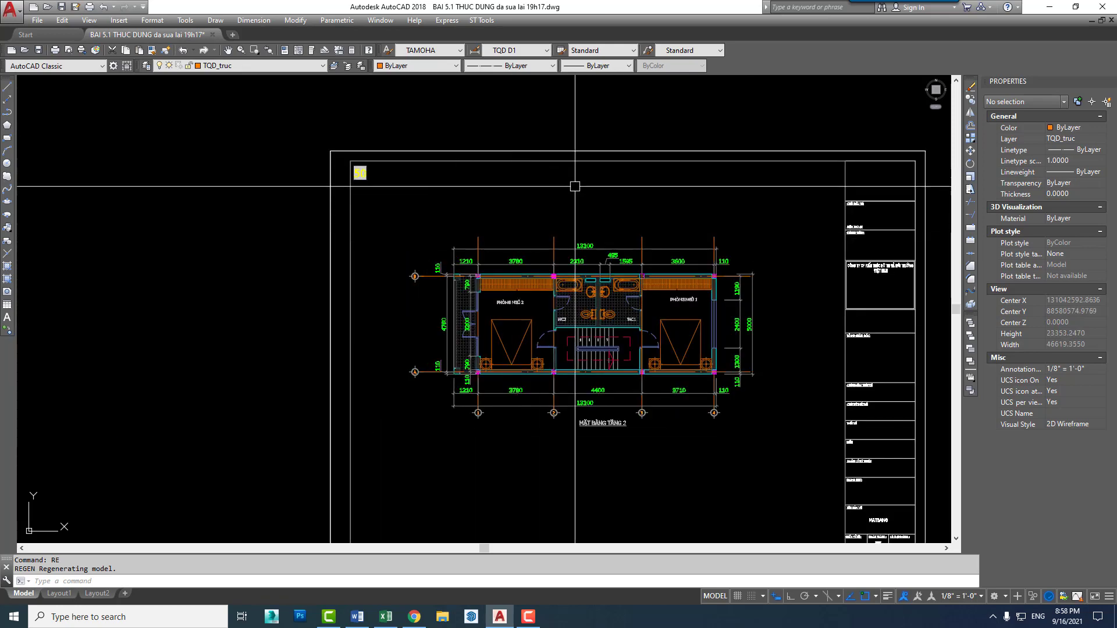
{"action": "scroll", "coordinate": [562, 265], "scroll_direction": "down", "scroll_amount": 3}
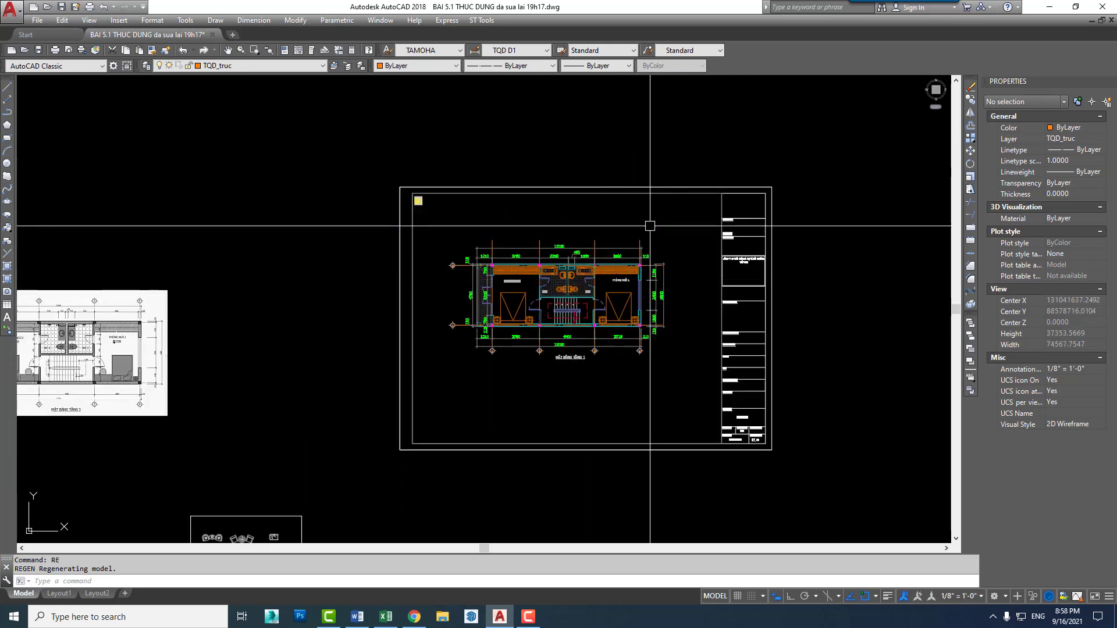
{"action": "middle_click_drag", "start_coordinate": [718, 290], "coordinate": [661, 286]}
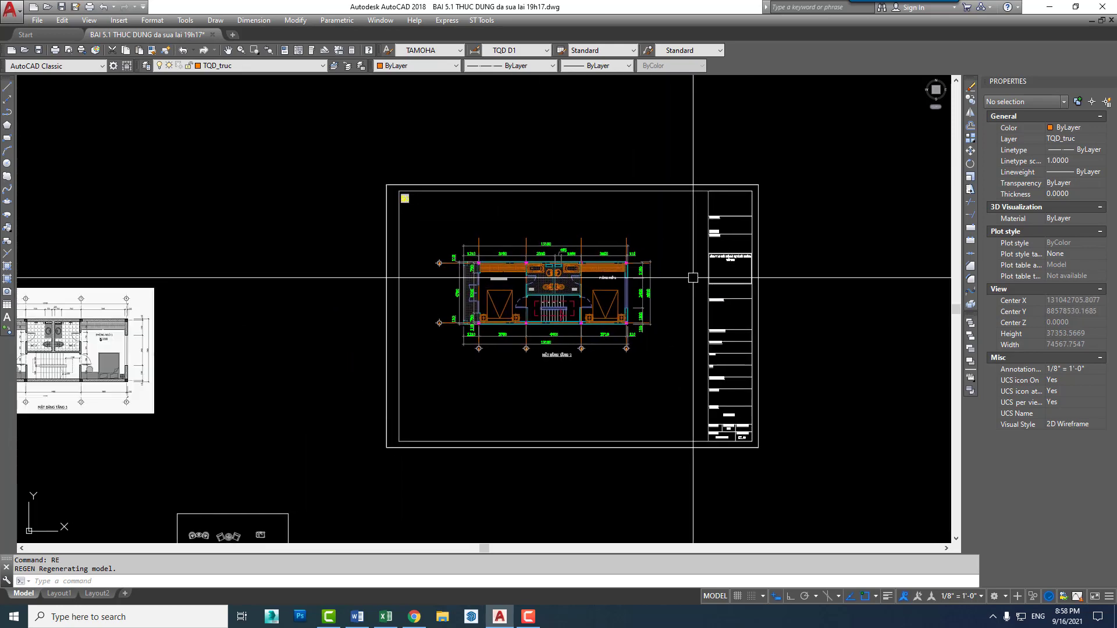
{"action": "scroll", "coordinate": [340, 341], "scroll_direction": "down", "scroll_amount": 2}
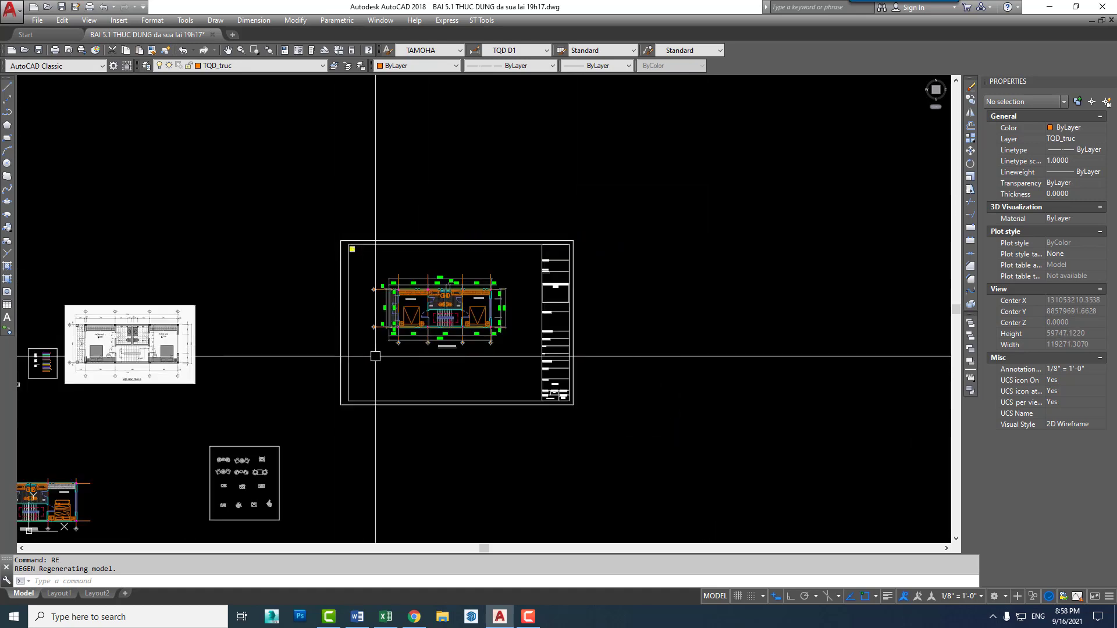
{"action": "middle_click_drag", "start_coordinate": [115, 430], "coordinate": [271, 401]}
{"action": "middle_click_drag", "start_coordinate": [507, 367], "coordinate": [448, 372]}
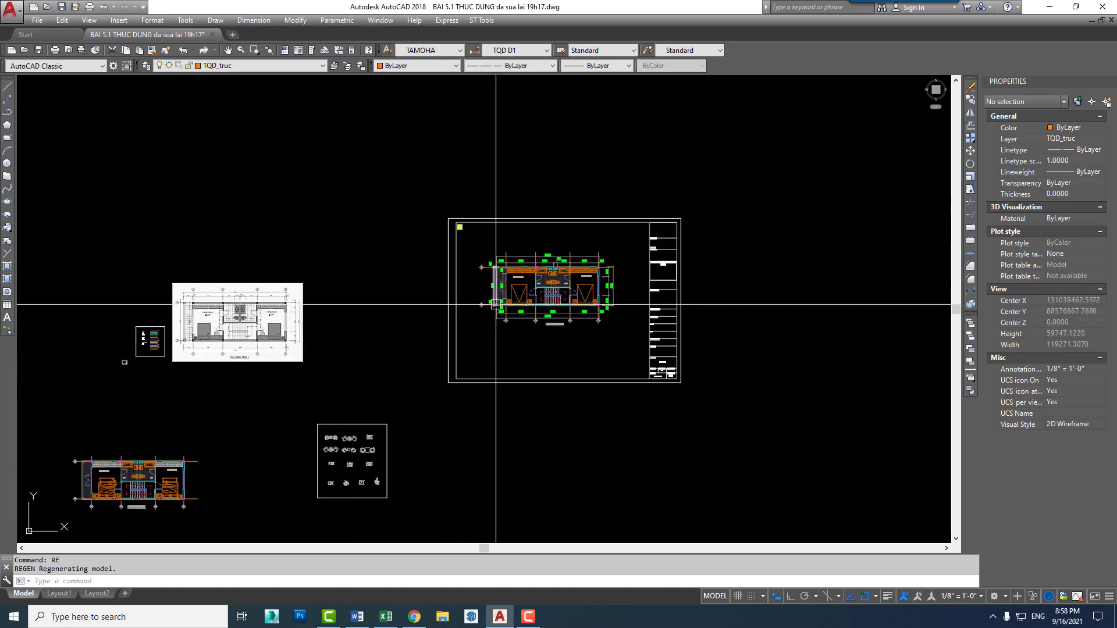
{"action": "middle_click_drag", "start_coordinate": [333, 366], "coordinate": [326, 365]}
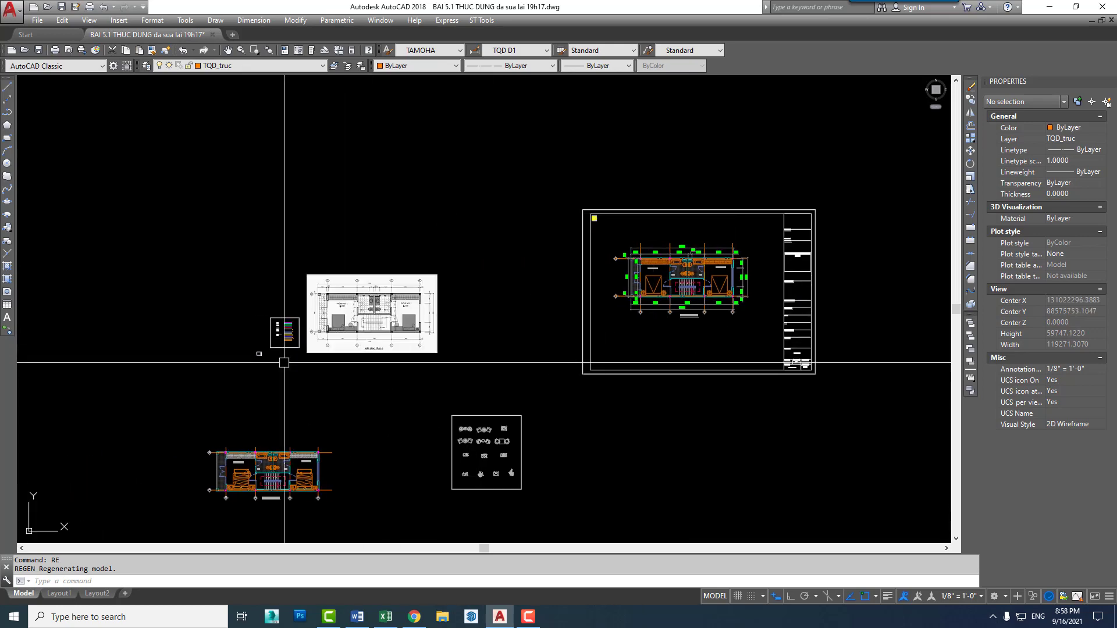
{"action": "scroll", "coordinate": [282, 361], "scroll_direction": "up", "scroll_amount": 5}
{"action": "scroll", "coordinate": [294, 302], "scroll_direction": "up", "scroll_amount": 5}
- Start a linear dimension at the frame corner, then cancel it
{"action": "type", "text": "d"}
{"action": "key", "text": "Return"}
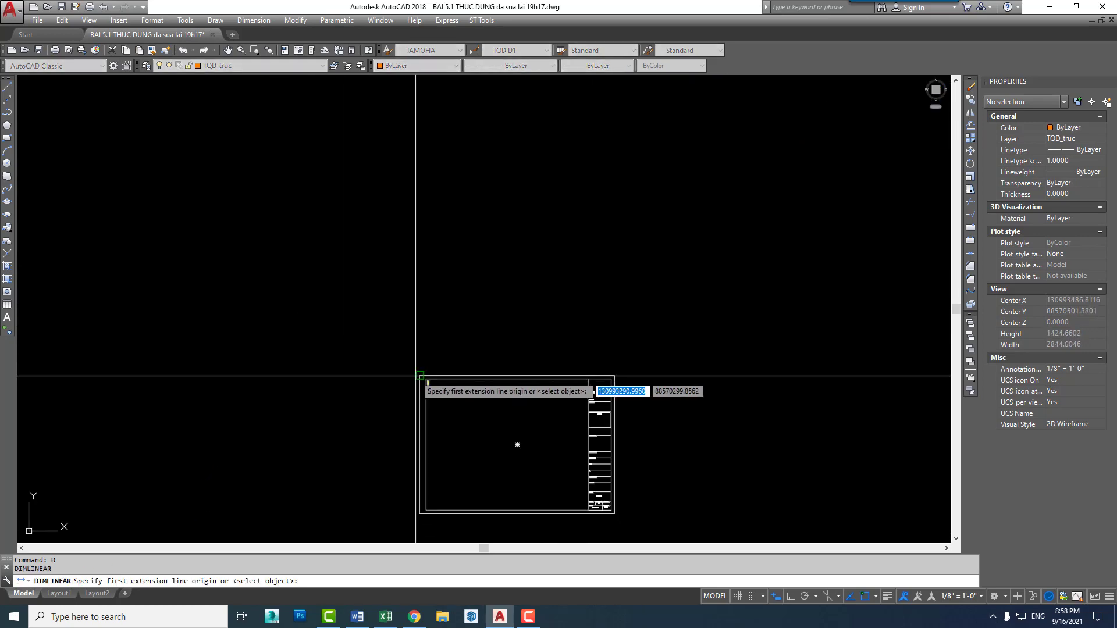
{"action": "left_click", "coordinate": [428, 381]}
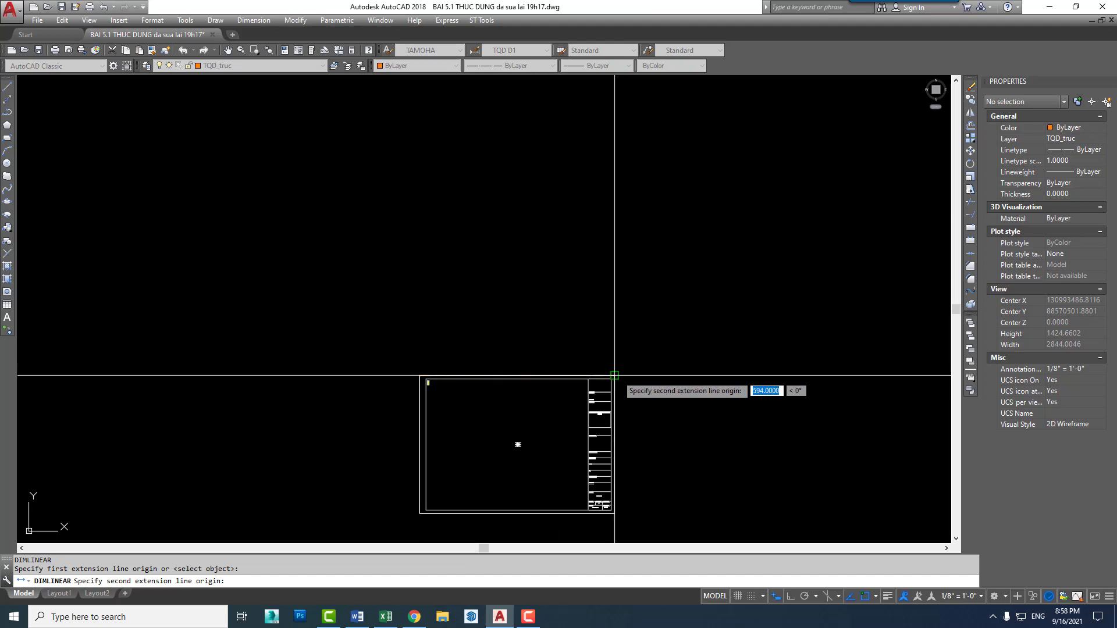
{"action": "key", "text": "Escape"}
- Move the reference plan image aside and centre the framed second-floor plan
{"action": "scroll", "coordinate": [614, 375], "scroll_direction": "down", "scroll_amount": 6}
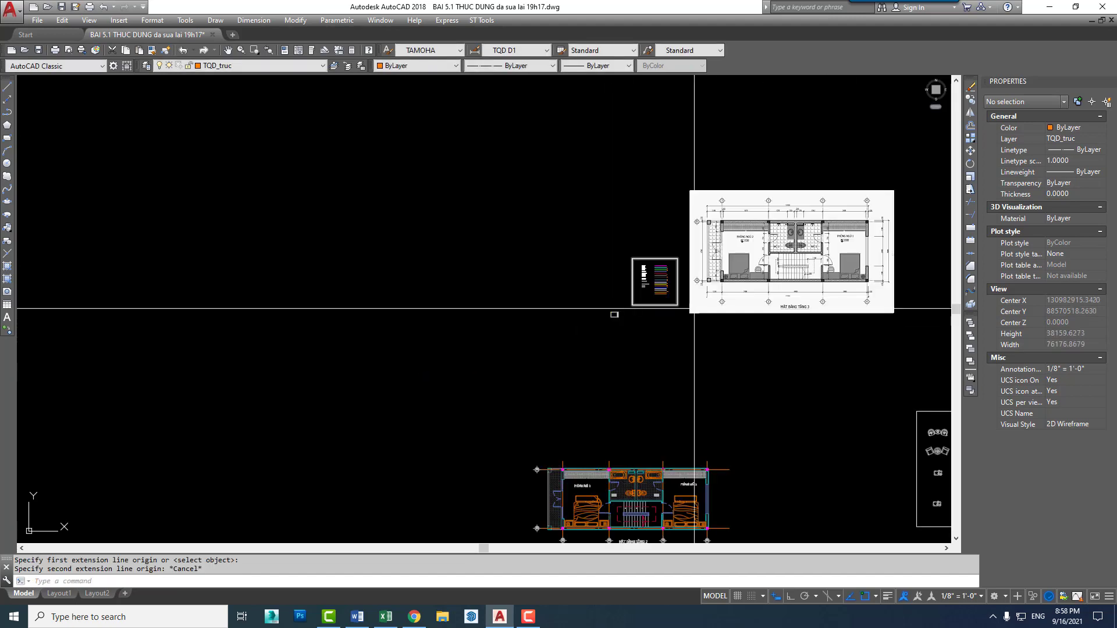
{"action": "scroll", "coordinate": [212, 335], "scroll_direction": "down", "scroll_amount": 6}
{"action": "scroll", "coordinate": [280, 321], "scroll_direction": "down", "scroll_amount": 2}
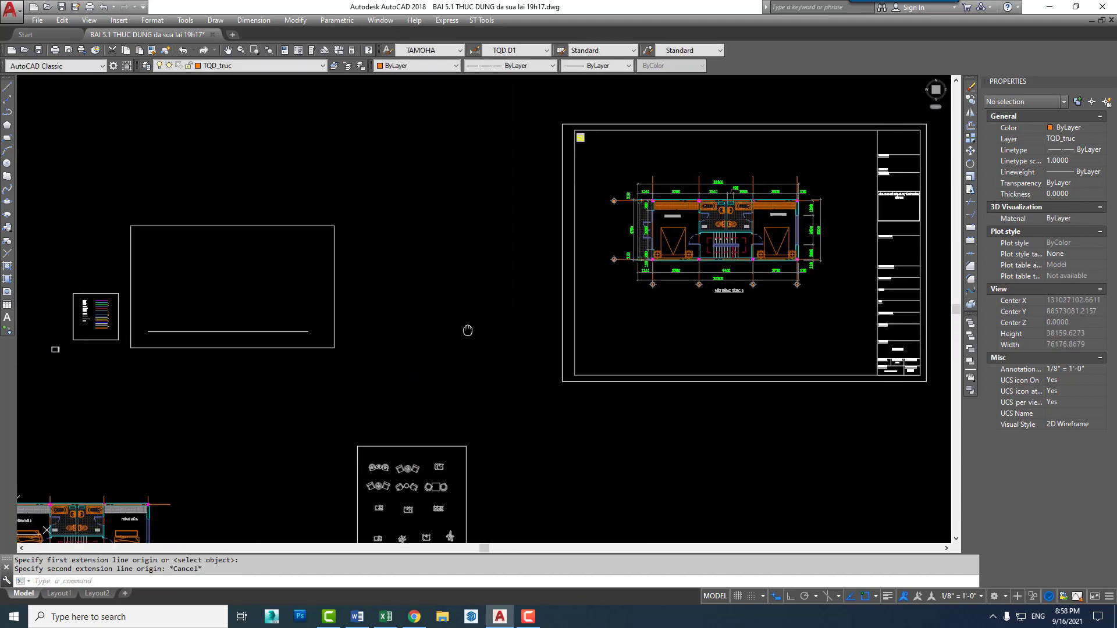
{"action": "scroll", "coordinate": [610, 256], "scroll_direction": "up", "scroll_amount": 2}
{"action": "scroll", "coordinate": [362, 181], "scroll_direction": "up", "scroll_amount": 5}
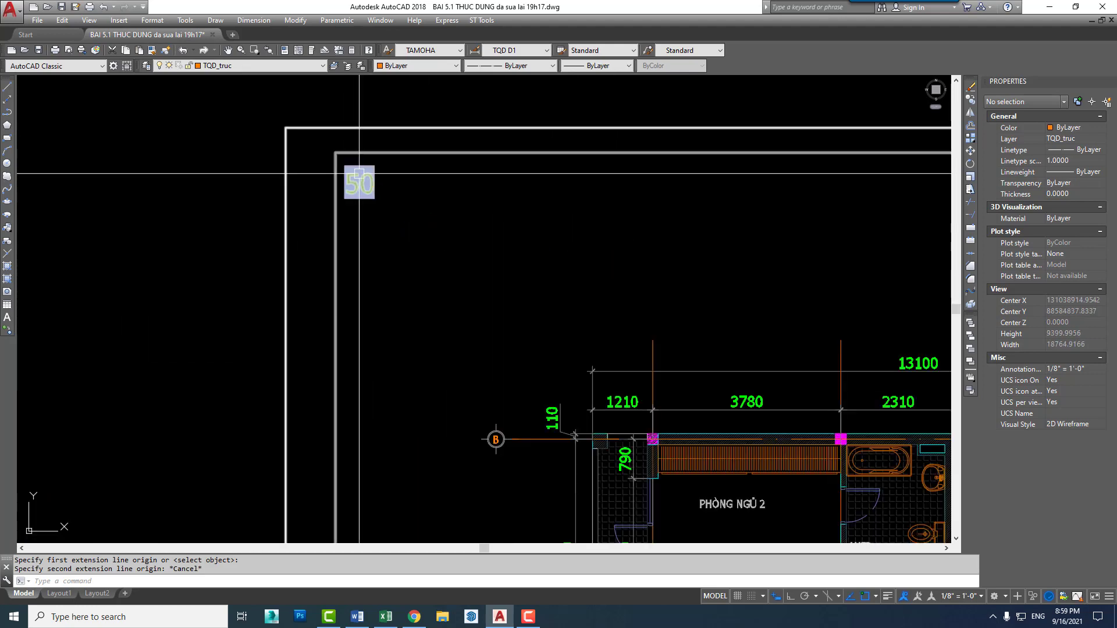
{"action": "scroll", "coordinate": [371, 187], "scroll_direction": "down", "scroll_amount": 5}
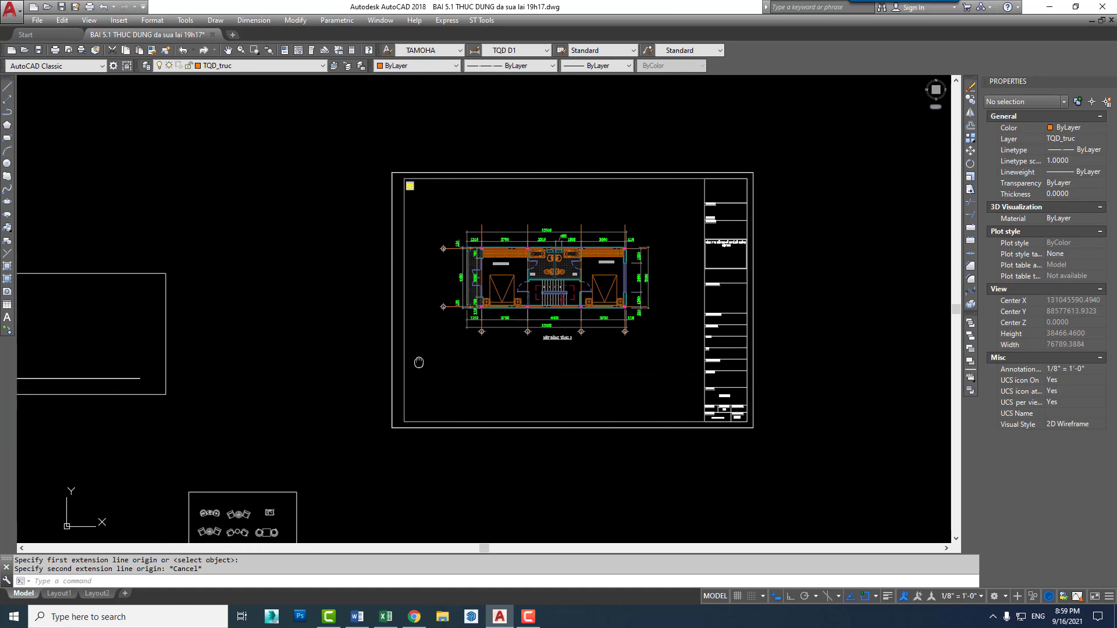
{"action": "scroll", "coordinate": [369, 334], "scroll_direction": "up", "scroll_amount": 3}
{"action": "scroll", "coordinate": [154, 325], "scroll_direction": "up", "scroll_amount": 2}
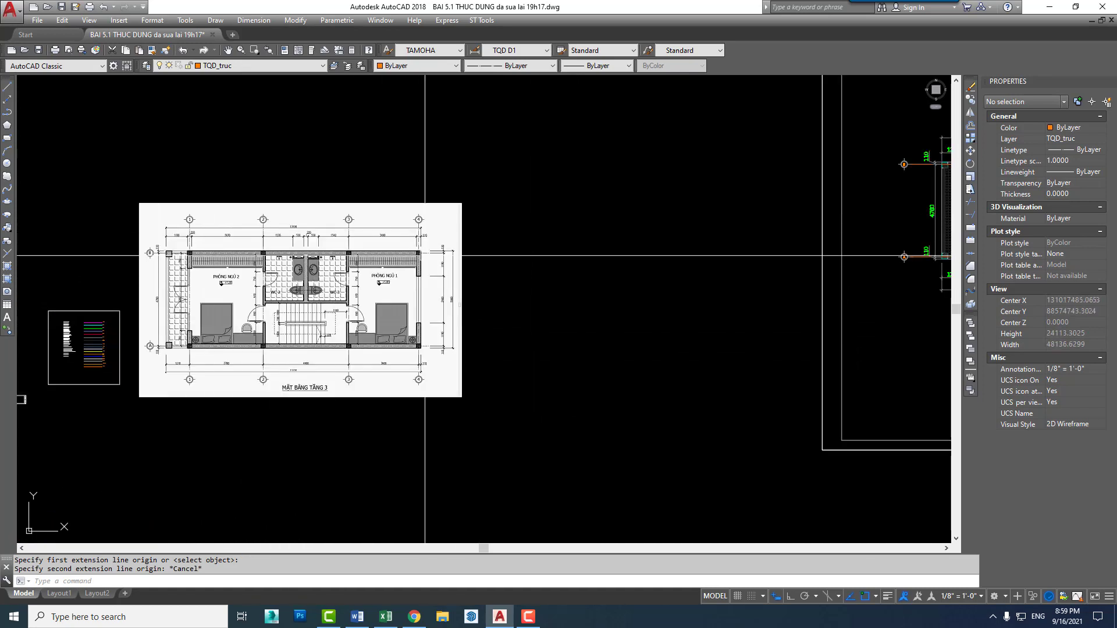
{"action": "scroll", "coordinate": [474, 271], "scroll_direction": "down", "scroll_amount": 4}
{"action": "scroll", "coordinate": [287, 327], "scroll_direction": "up", "scroll_amount": 6}
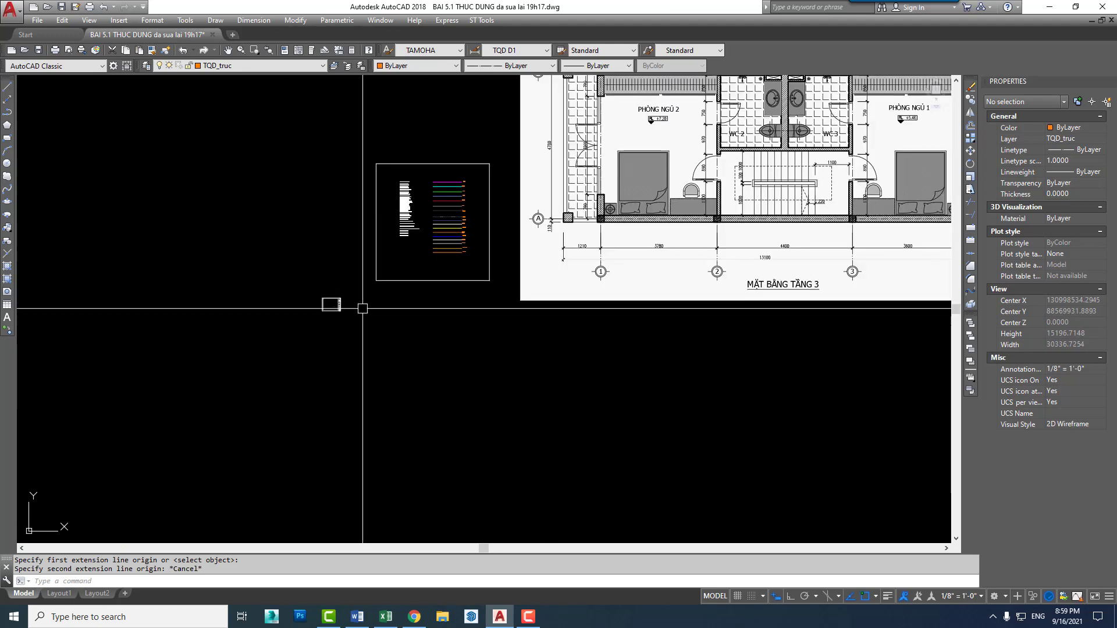
{"action": "scroll", "coordinate": [363, 309], "scroll_direction": "down", "scroll_amount": 2}
{"action": "middle_click_drag", "start_coordinate": [363, 308], "coordinate": [121, 368]}
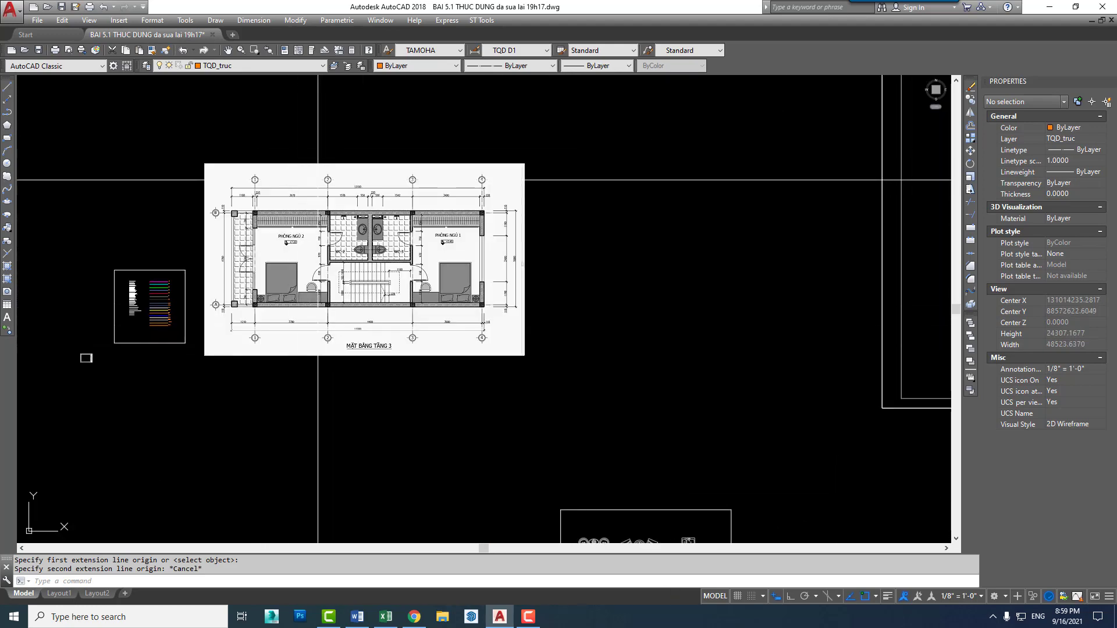
{"action": "scroll", "coordinate": [465, 315], "scroll_direction": "up", "scroll_amount": 3}
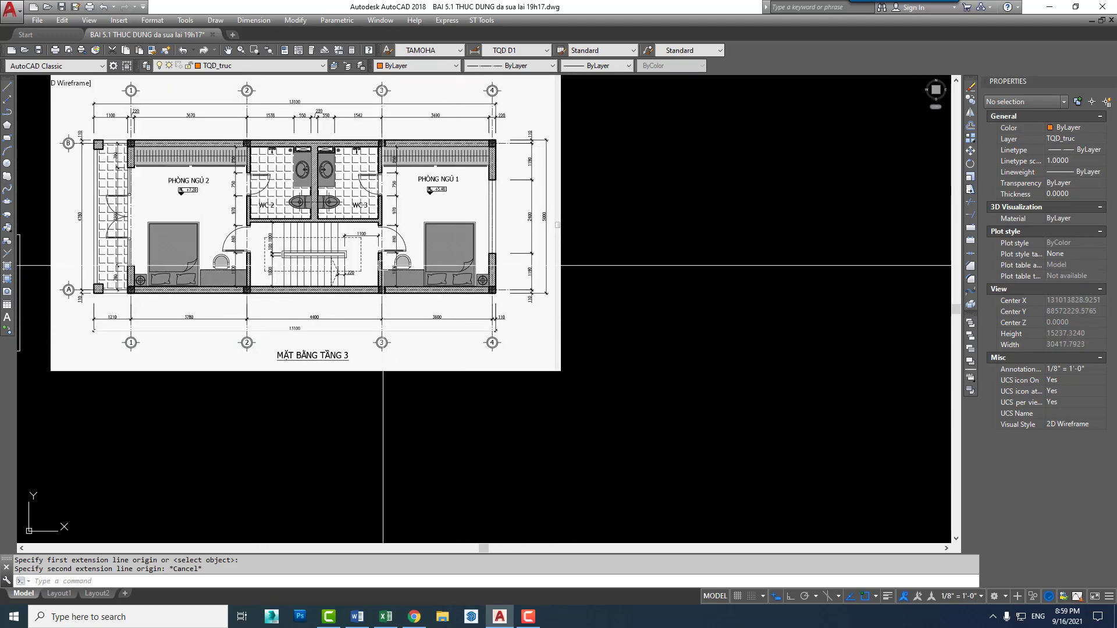
{"action": "scroll", "coordinate": [387, 291], "scroll_direction": "down", "scroll_amount": 4}
{"action": "middle_click_drag", "start_coordinate": [387, 292], "coordinate": [705, 277]}
- Select and inspect the KHUNGTENA2 title-block frame
{"action": "left_click", "coordinate": [621, 309]}
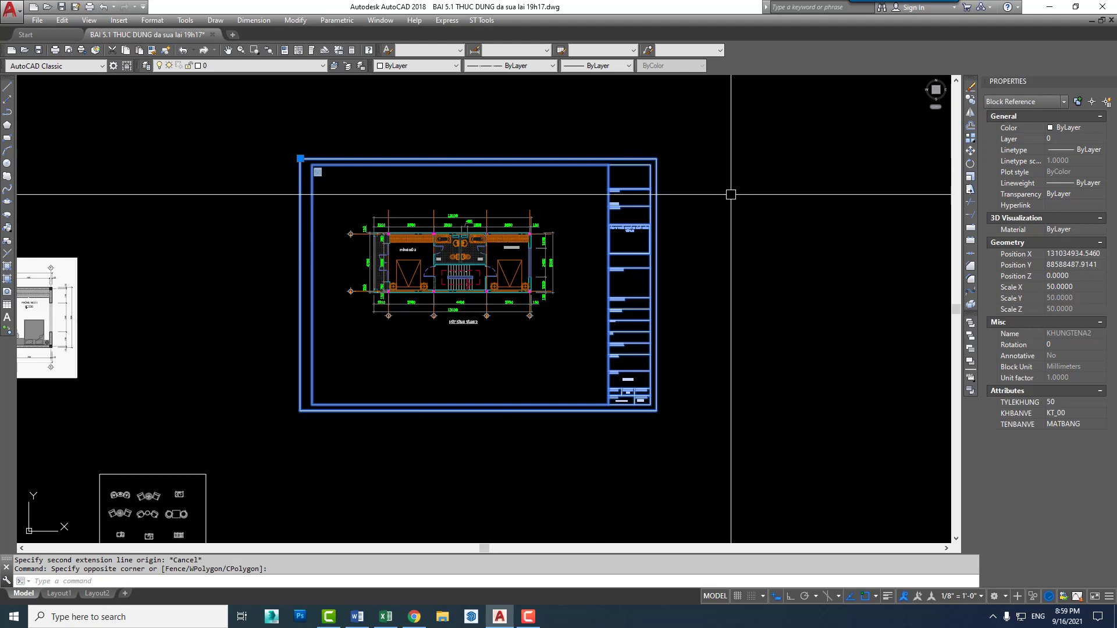
{"action": "scroll", "coordinate": [407, 238], "scroll_direction": "up", "scroll_amount": 2}
{"action": "scroll", "coordinate": [268, 130], "scroll_direction": "up", "scroll_amount": 4}
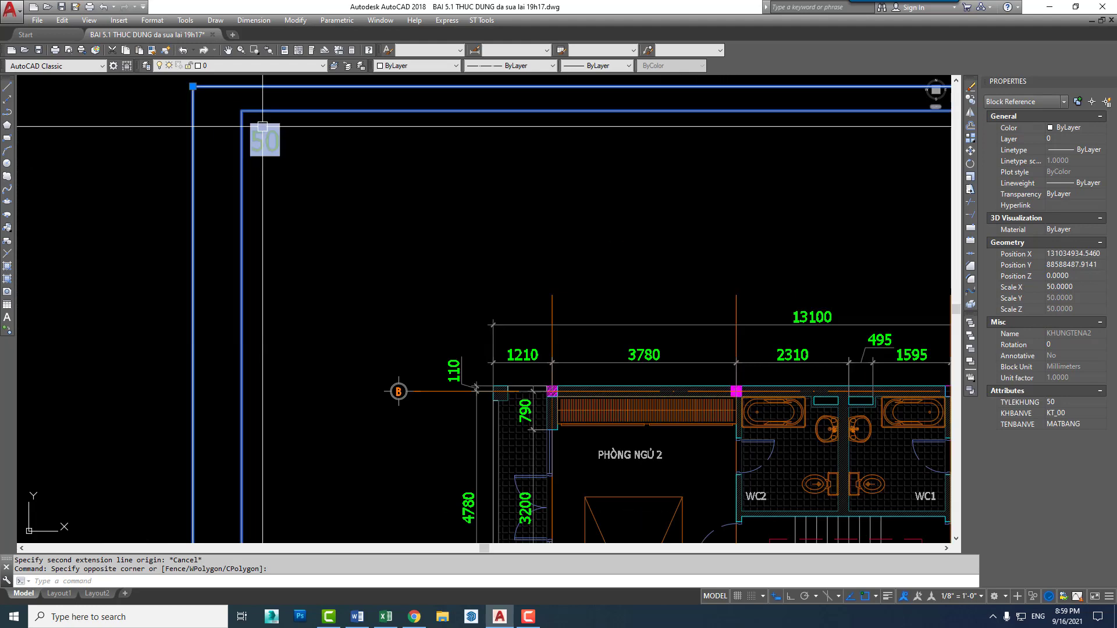
{"action": "scroll", "coordinate": [582, 291], "scroll_direction": "down", "scroll_amount": 3}
{"action": "scroll", "coordinate": [756, 338], "scroll_direction": "down", "scroll_amount": 1}
{"action": "scroll", "coordinate": [699, 349], "scroll_direction": "down", "scroll_amount": 2}
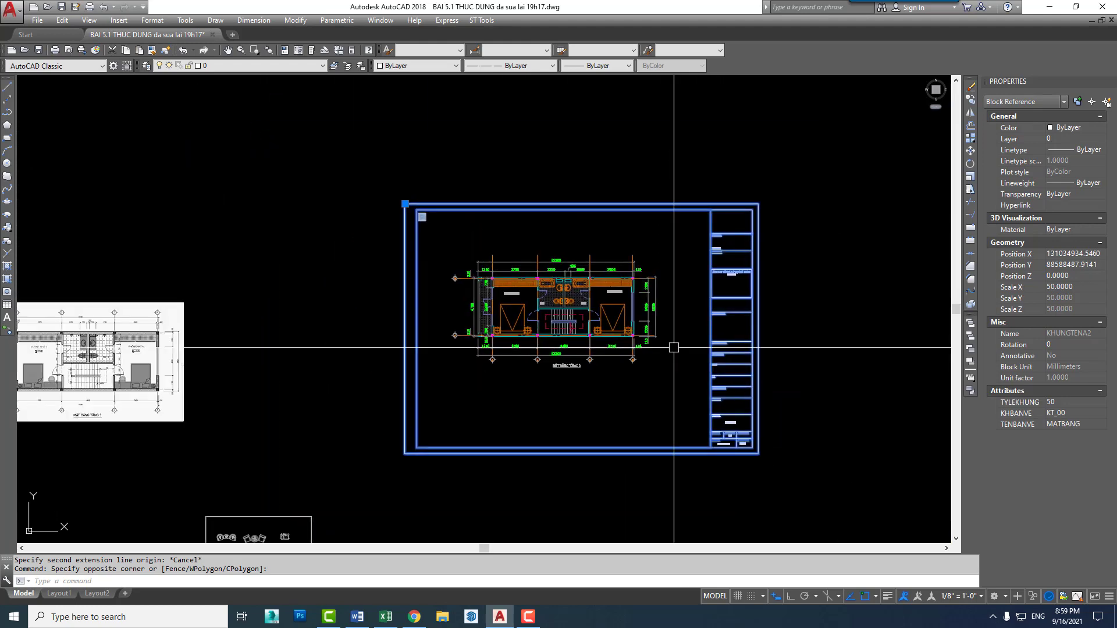
{"action": "key", "text": "Escape"}
{"action": "scroll", "coordinate": [638, 292], "scroll_direction": "up", "scroll_amount": 4}
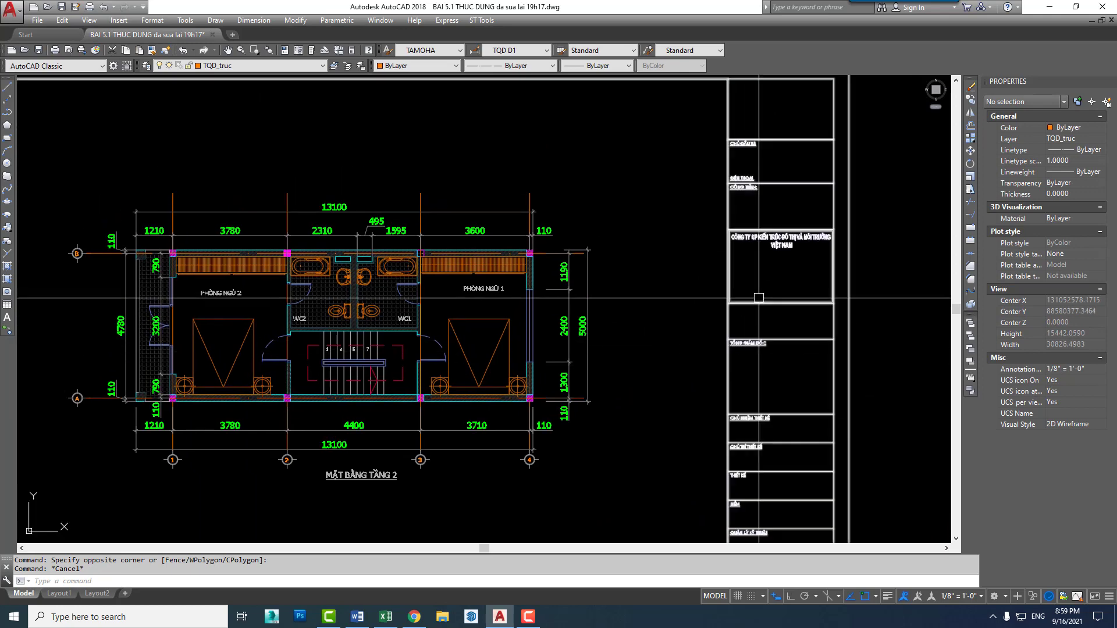
{"action": "scroll", "coordinate": [715, 297], "scroll_direction": "down", "scroll_amount": 2}
{"action": "left_click", "coordinate": [731, 294]}
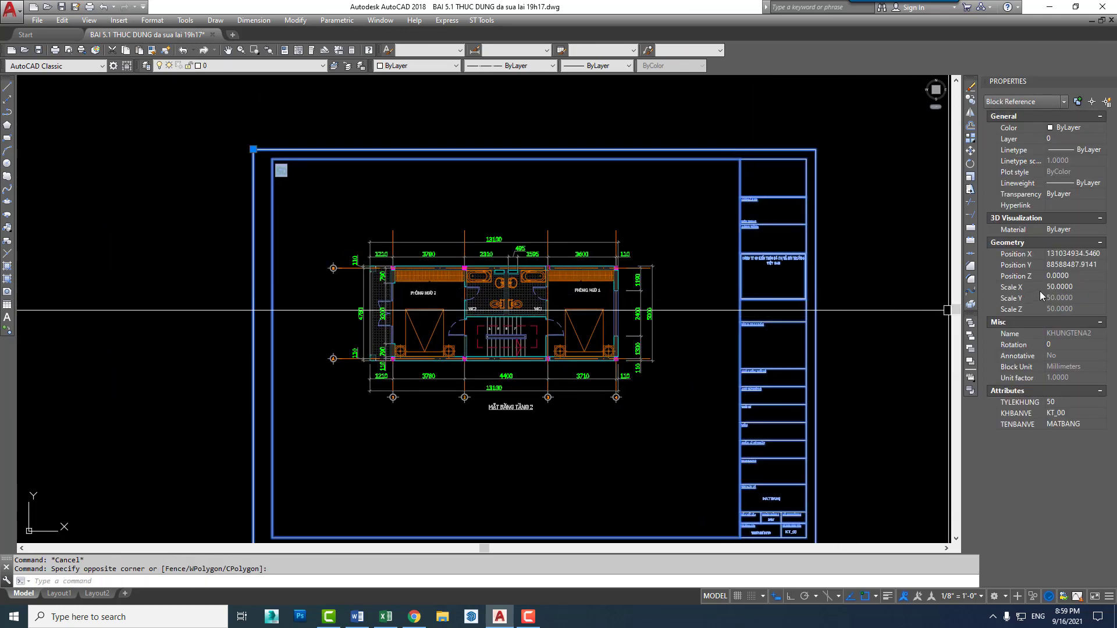
{"action": "scroll", "coordinate": [656, 336], "scroll_direction": "up", "scroll_amount": 4}
- Inspect the 5000 dimensions' overall scale and grid bubble 4
{"action": "left_click", "coordinate": [649, 319]}
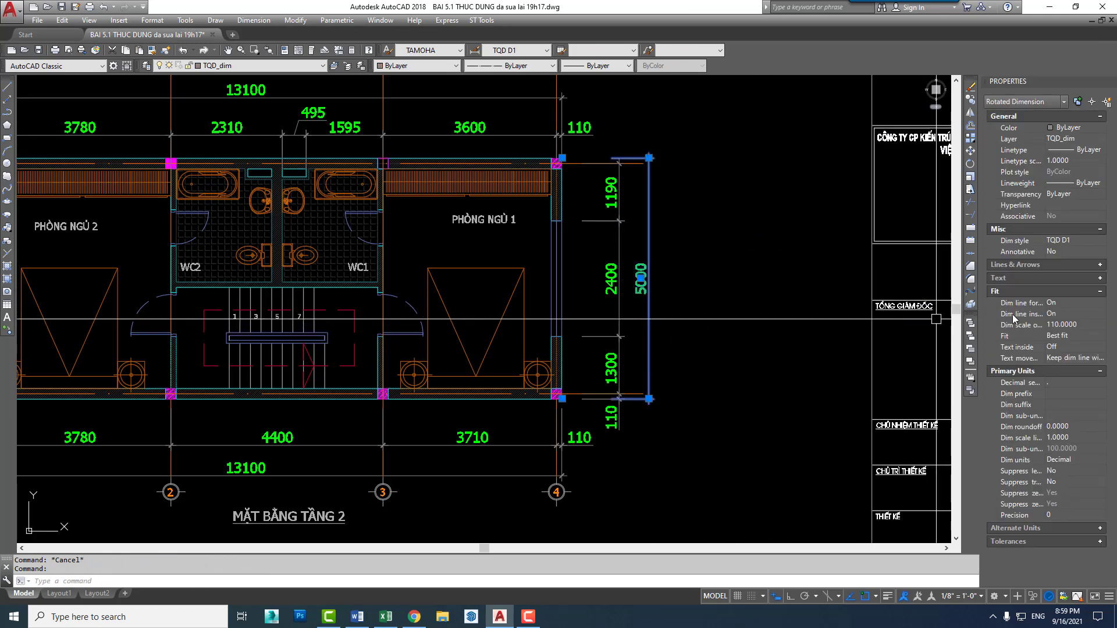
{"action": "left_click", "coordinate": [1084, 325]}
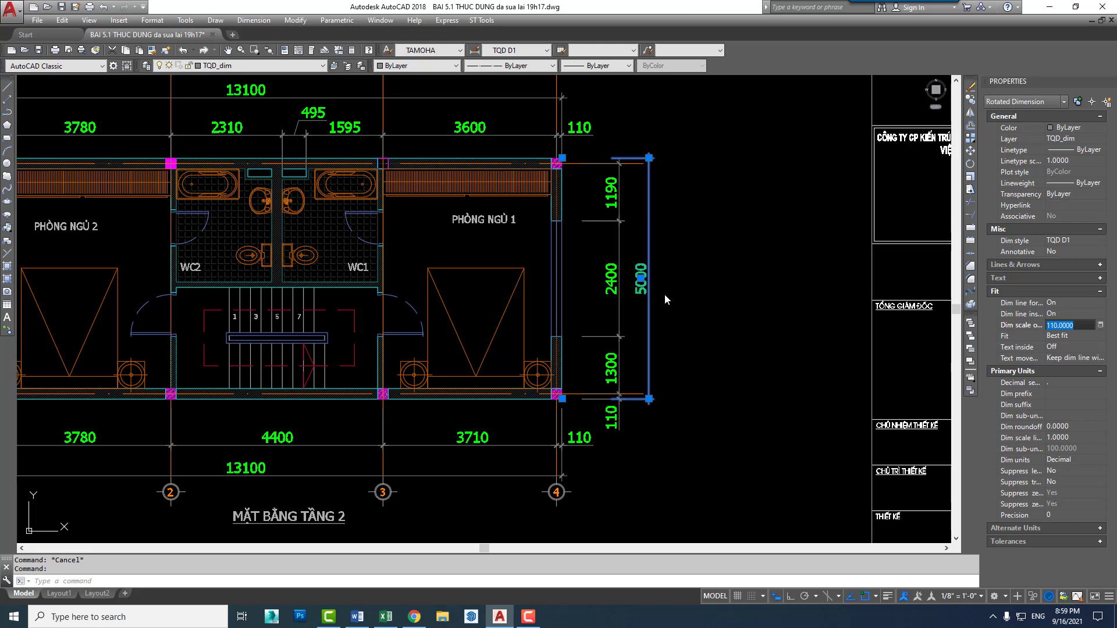
{"action": "scroll", "coordinate": [701, 301], "scroll_direction": "down", "scroll_amount": 4}
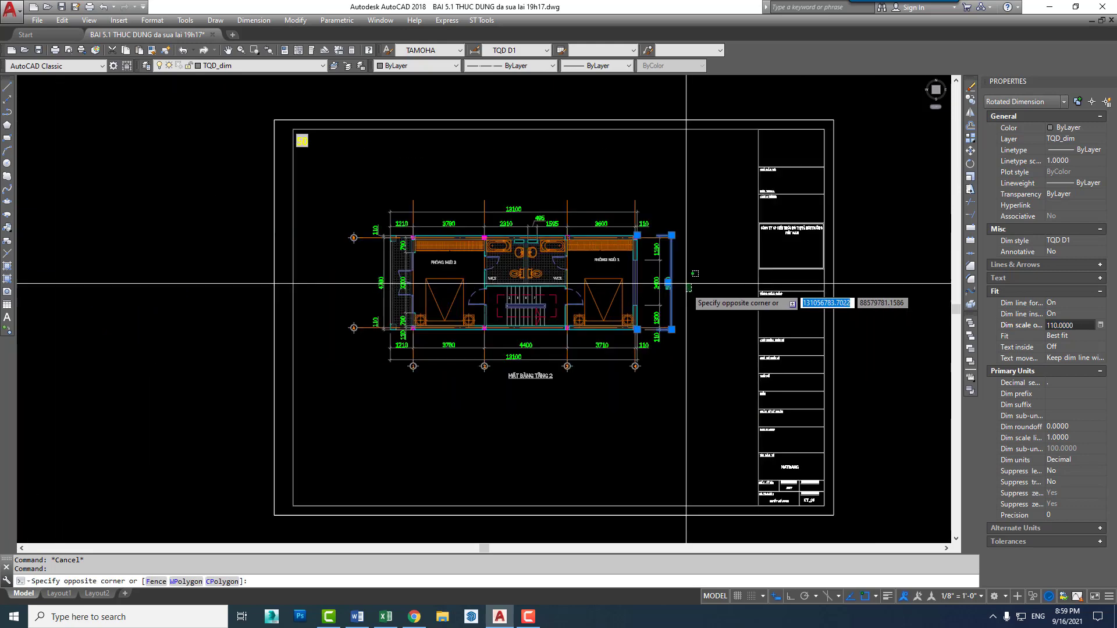
{"action": "key", "text": "Escape"}
{"action": "key", "text": "Escape"}
{"action": "scroll", "coordinate": [761, 298], "scroll_direction": "up", "scroll_amount": 3}
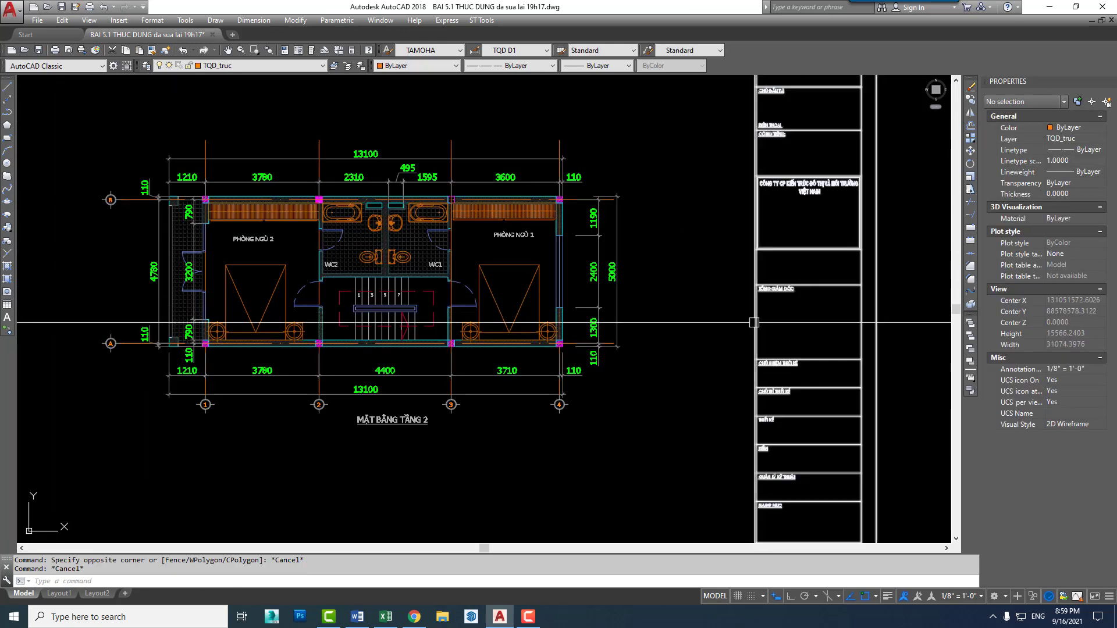
{"action": "left_click", "coordinate": [617, 291]}
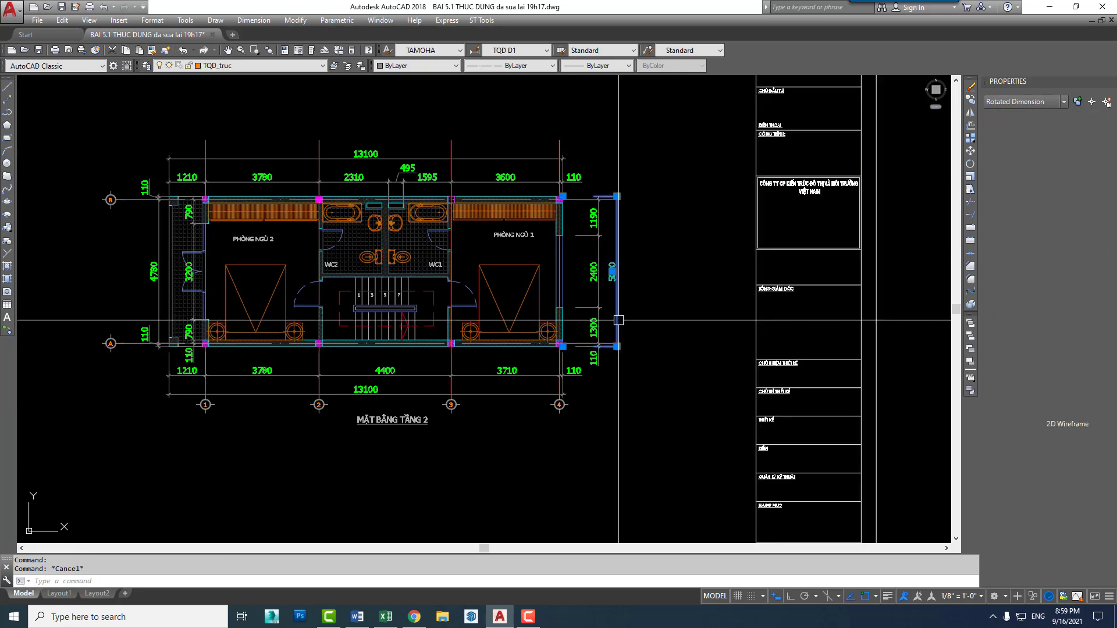
{"action": "middle_click_drag", "start_coordinate": [599, 377], "coordinate": [634, 355]}
{"action": "key", "text": "Escape"}
{"action": "left_click", "coordinate": [594, 383]}
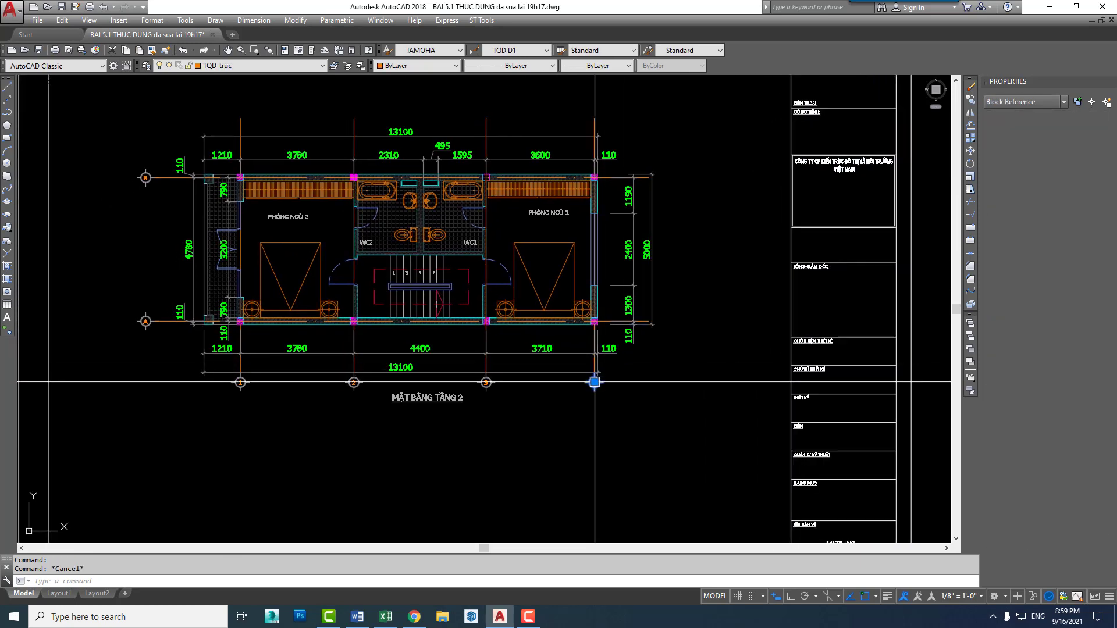
{"action": "key", "text": "Escape"}
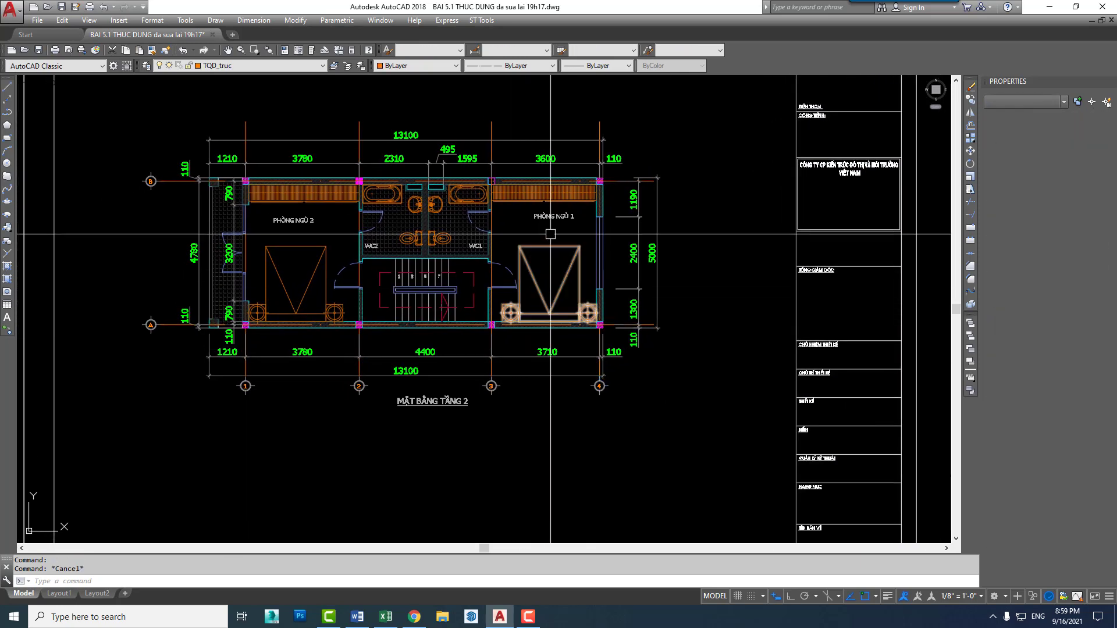
- Zoom out to show the whole plan and inspect axis bubble 4
{"action": "scroll", "coordinate": [556, 215], "scroll_direction": "up", "scroll_amount": 5}
{"action": "scroll", "coordinate": [553, 227], "scroll_direction": "up", "scroll_amount": 2}
{"action": "scroll", "coordinate": [568, 245], "scroll_direction": "down", "scroll_amount": 5}
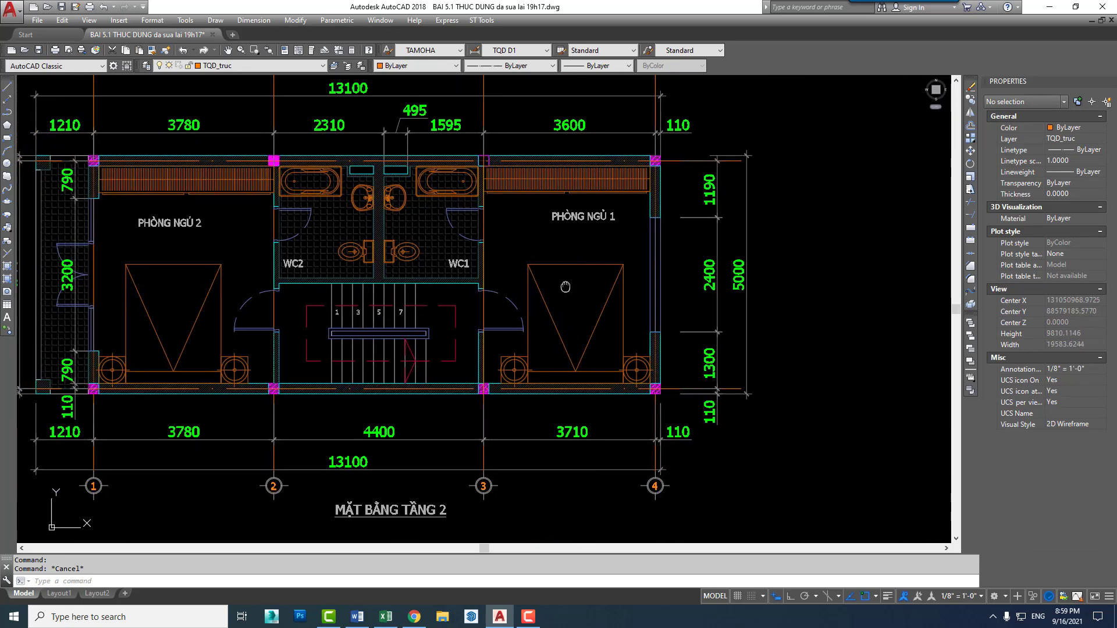
{"action": "middle_click_drag", "start_coordinate": [567, 244], "coordinate": [637, 256]}
{"action": "scroll", "coordinate": [637, 256], "scroll_direction": "down", "scroll_amount": 6}
{"action": "mouse_move", "coordinate": [550, 361]}
{"action": "middle_mouse_down"}
{"action": "mouse_move", "coordinate": [631, 366]}
{"action": "mouse_move", "coordinate": [544, 369]}
{"action": "middle_mouse_up"}
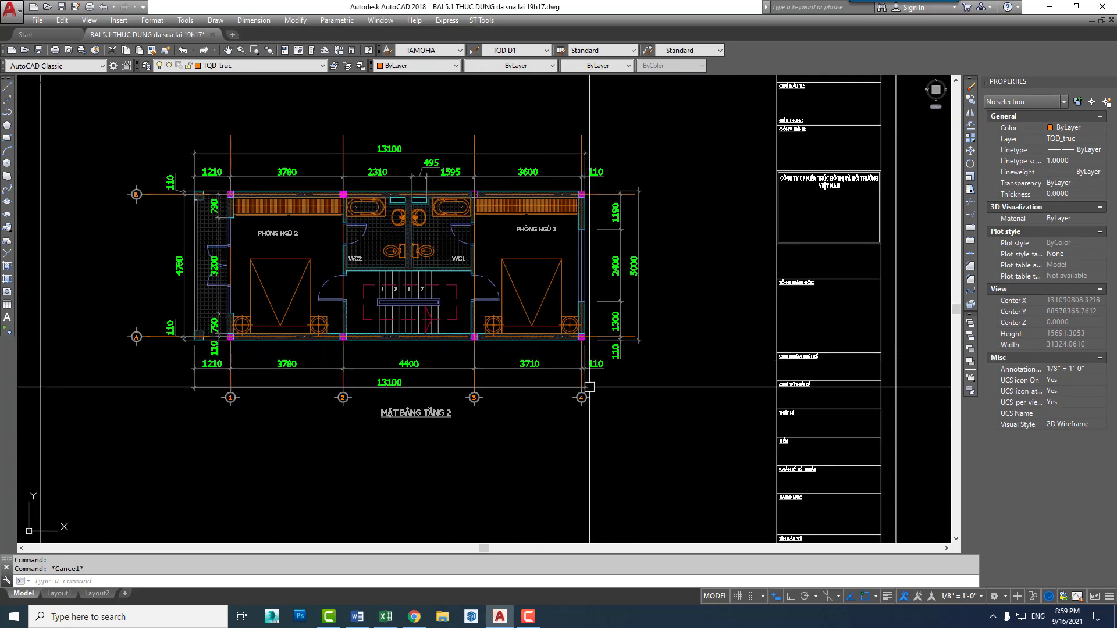
{"action": "scroll", "coordinate": [547, 364], "scroll_direction": "up", "scroll_amount": 1}
{"action": "scroll", "coordinate": [547, 361], "scroll_direction": "up", "scroll_amount": 3}
{"action": "left_click", "coordinate": [549, 361]}
{"action": "scroll", "coordinate": [549, 360], "scroll_direction": "down", "scroll_amount": 5}
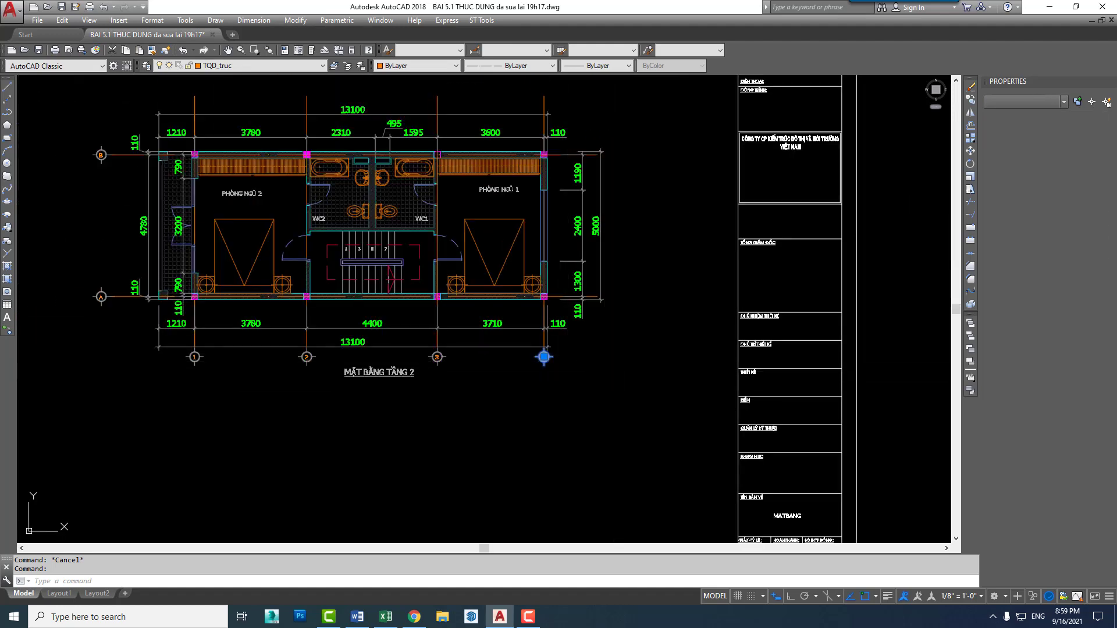
{"action": "key", "text": "Escape"}
{"action": "scroll", "coordinate": [624, 361], "scroll_direction": "up", "scroll_amount": 1}
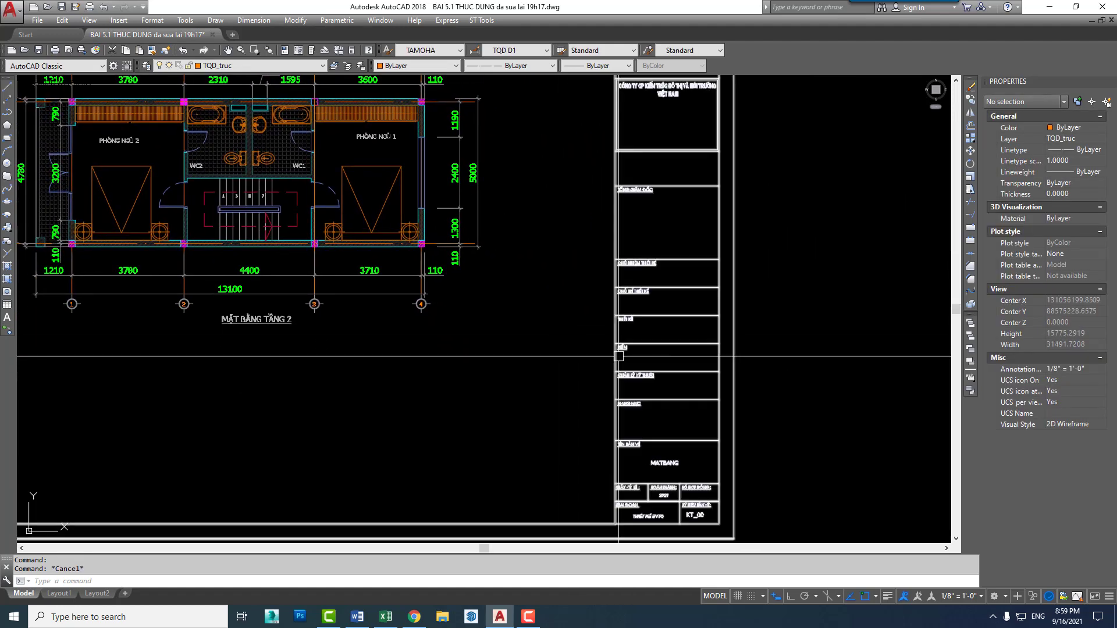
- Check the title-block frame's X scale in Properties without changing it
{"action": "left_click", "coordinate": [681, 338]}
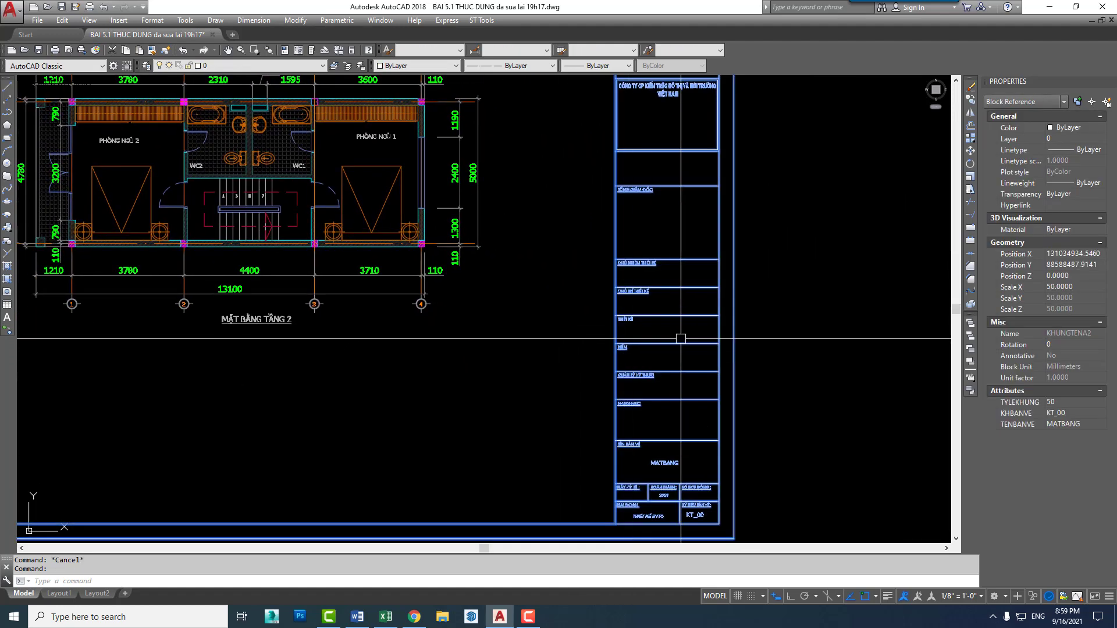
{"action": "left_click", "coordinate": [1081, 287]}
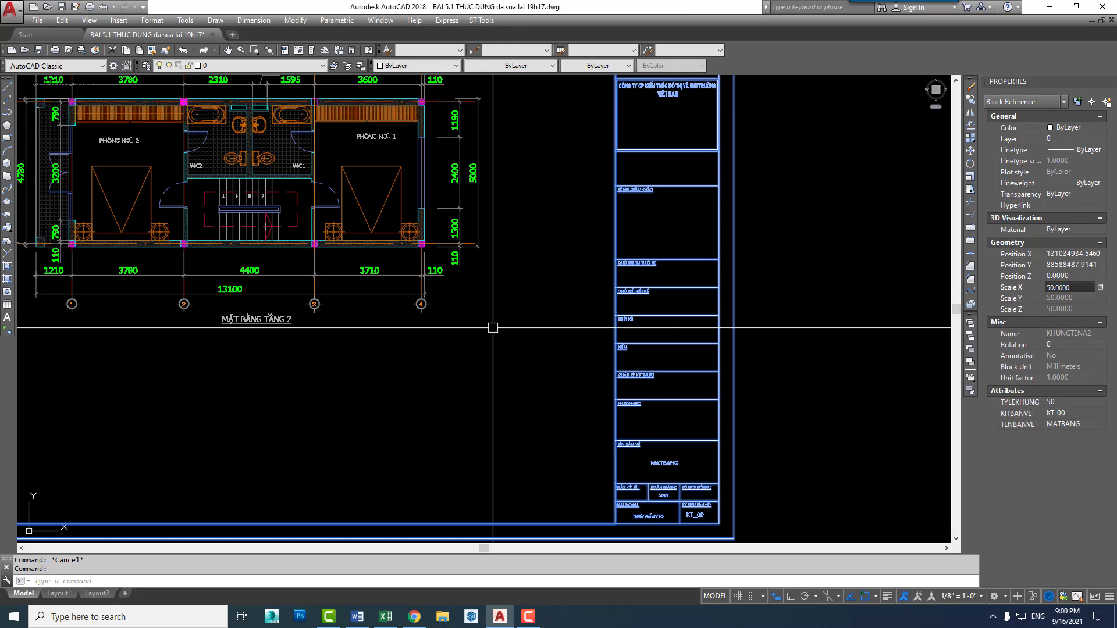
{"action": "middle_click_drag", "start_coordinate": [394, 333], "coordinate": [597, 387]}
{"action": "key", "text": "Escape"}
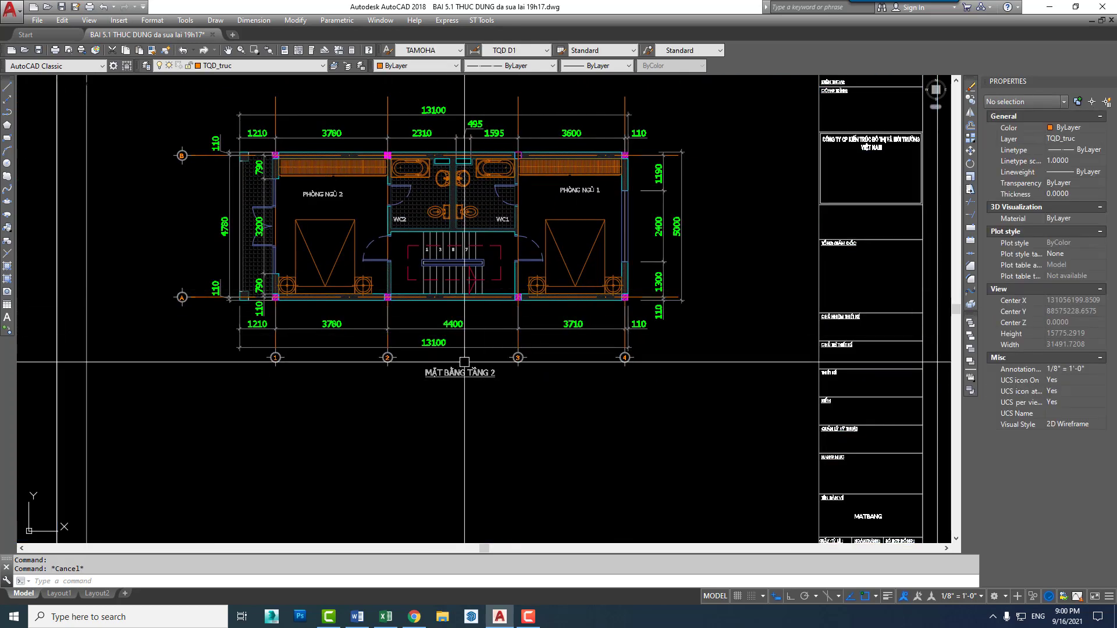
{"action": "middle_click_drag", "start_coordinate": [349, 326], "coordinate": [351, 338]}
{"action": "scroll", "coordinate": [629, 361], "scroll_direction": "down", "scroll_amount": 5}
{"action": "scroll", "coordinate": [554, 304], "scroll_direction": "up", "scroll_amount": 1}
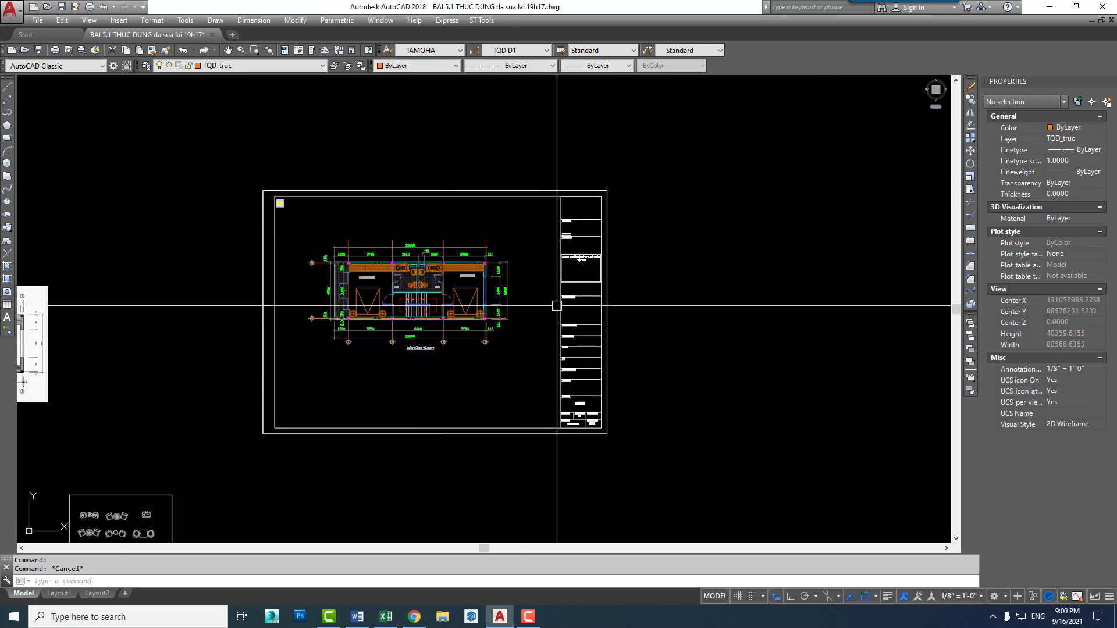
{"action": "scroll", "coordinate": [521, 272], "scroll_direction": "up", "scroll_amount": 2}
{"action": "middle_click_drag", "start_coordinate": [521, 272], "coordinate": [592, 249]}
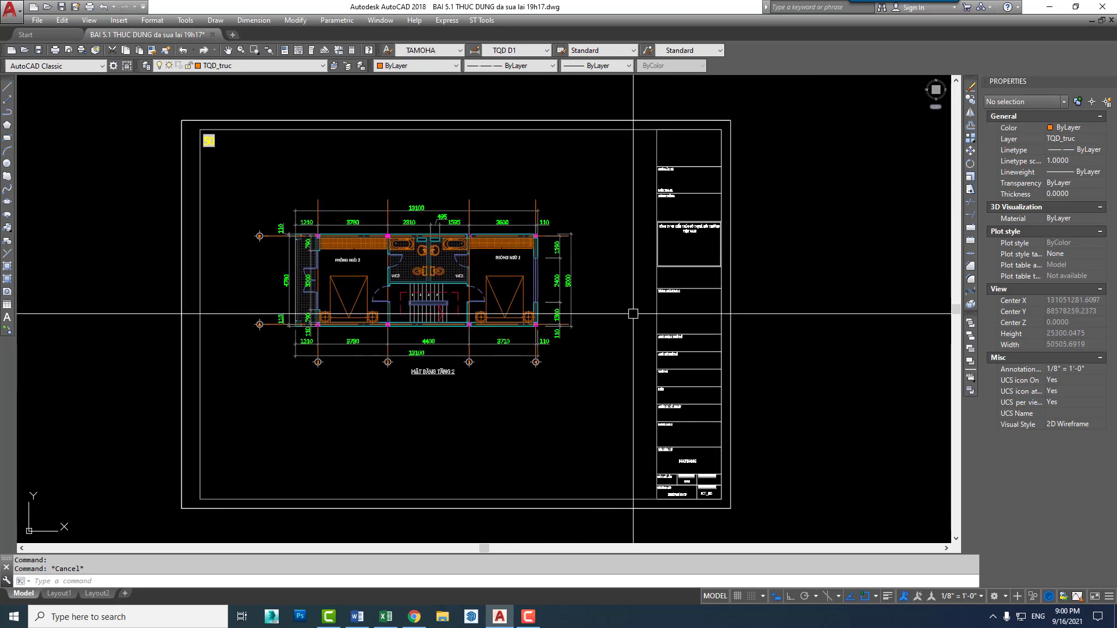
{"action": "left_click", "coordinate": [655, 301]}
{"action": "key", "text": "Escape"}
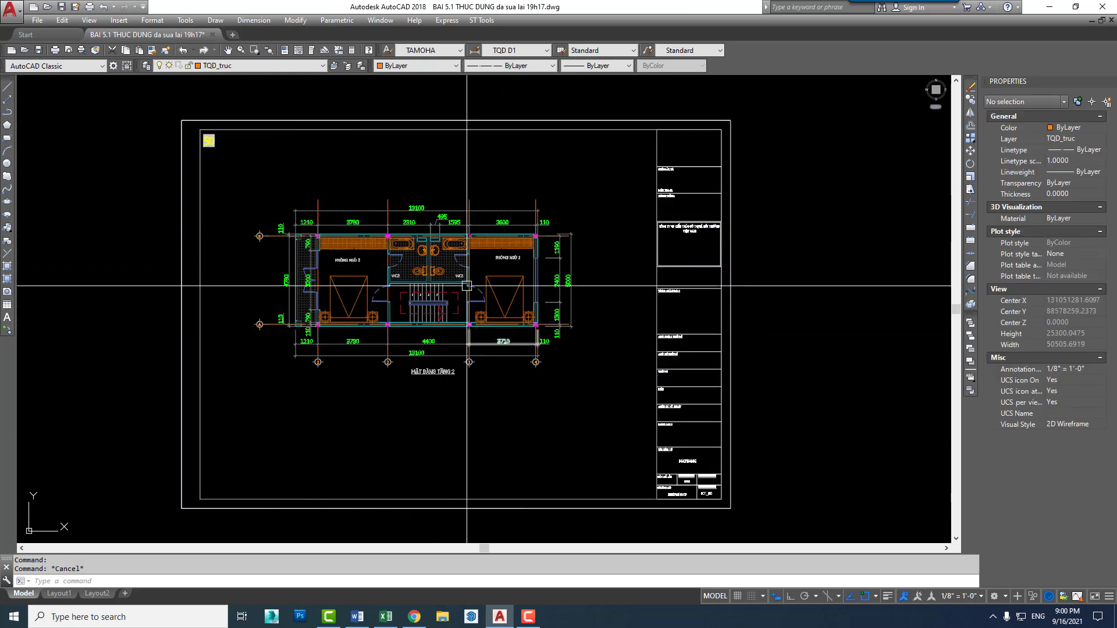
- Begin moving the MẶT BẰNG TẦNG 2 title, then cancel
{"action": "scroll", "coordinate": [450, 255], "scroll_direction": "up", "scroll_amount": 4}
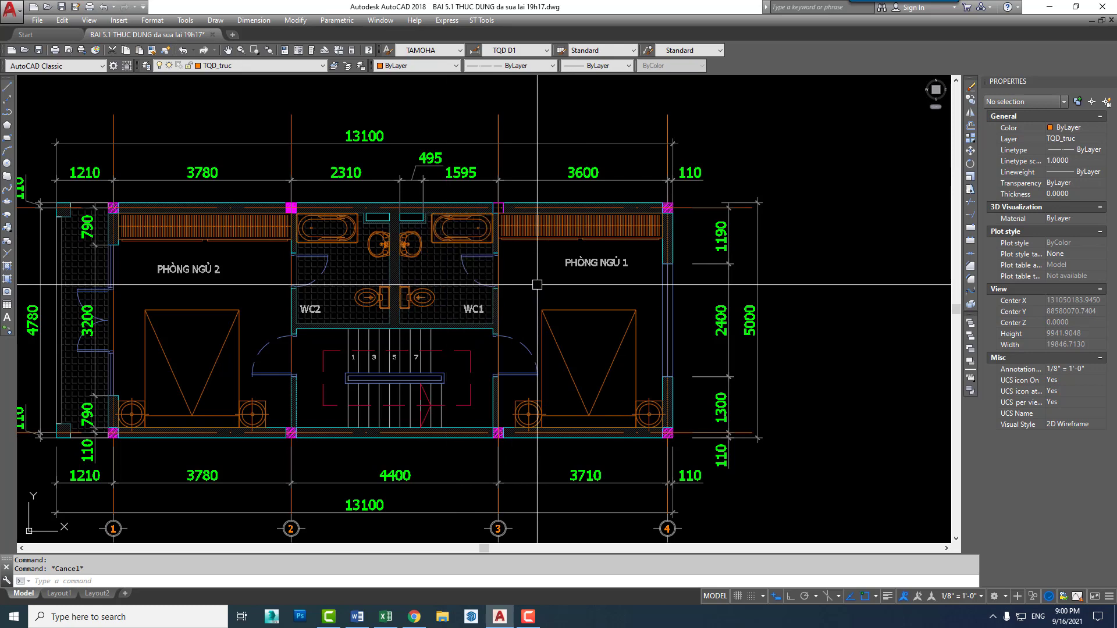
{"action": "scroll", "coordinate": [565, 421], "scroll_direction": "down", "scroll_amount": 4}
{"action": "scroll", "coordinate": [565, 421], "scroll_direction": "up", "scroll_amount": 3}
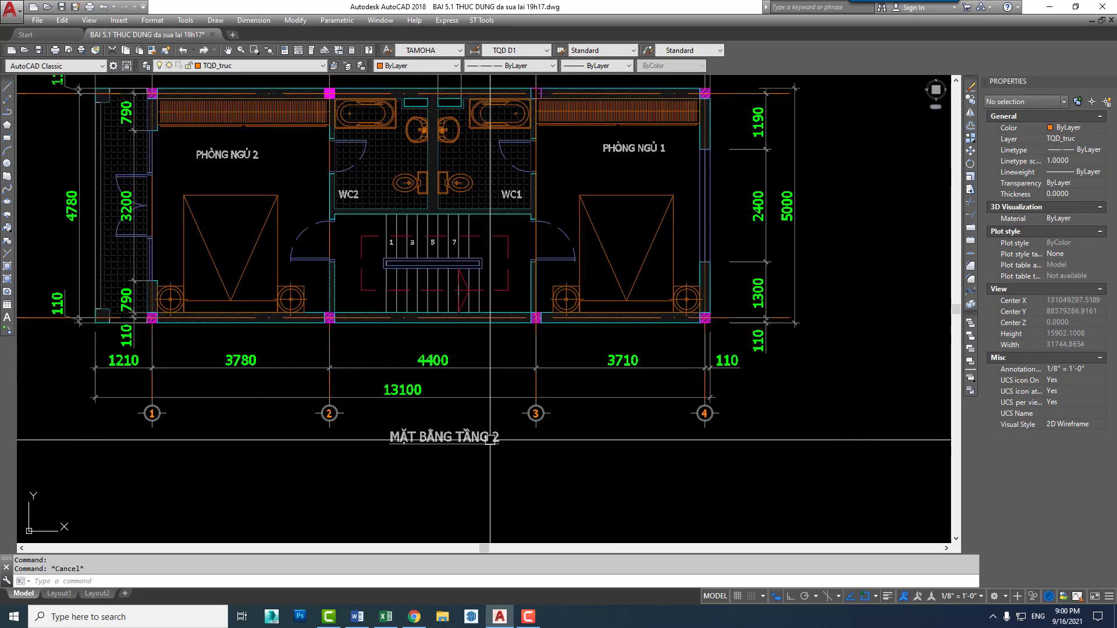
{"action": "scroll", "coordinate": [566, 421], "scroll_direction": "up", "scroll_amount": 2}
{"action": "left_click", "coordinate": [501, 401]}
{"action": "key", "text": "Return"}
{"action": "left_click", "coordinate": [553, 442]}
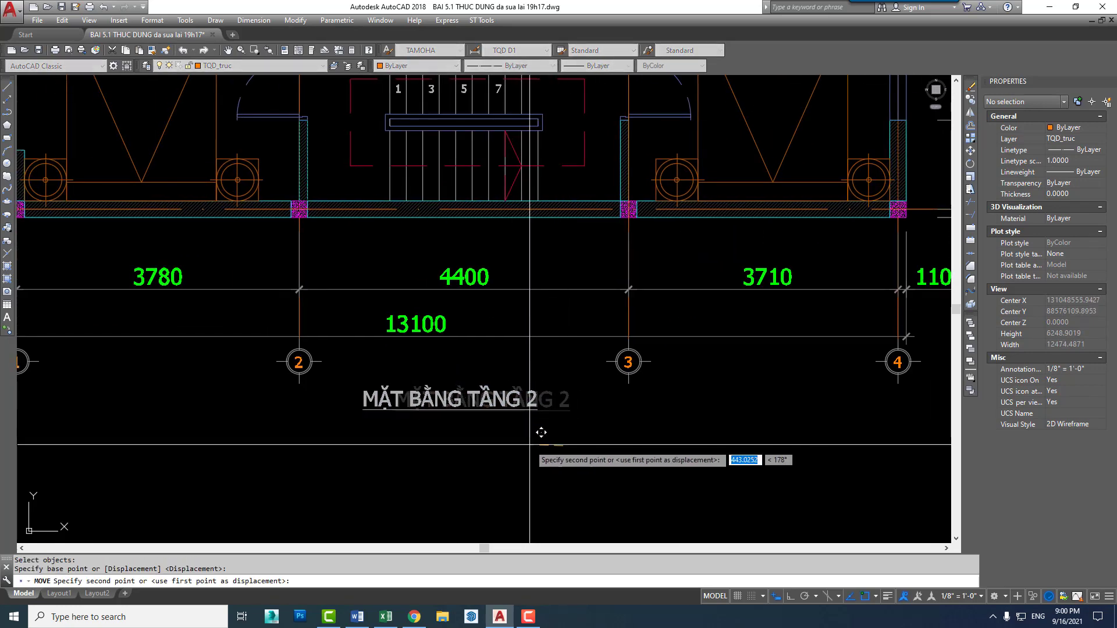
{"action": "key", "text": "Escape"}
- Move the sheet frame with MOVE, picking a base point on it
{"action": "scroll", "coordinate": [481, 411], "scroll_direction": "down", "scroll_amount": 4}
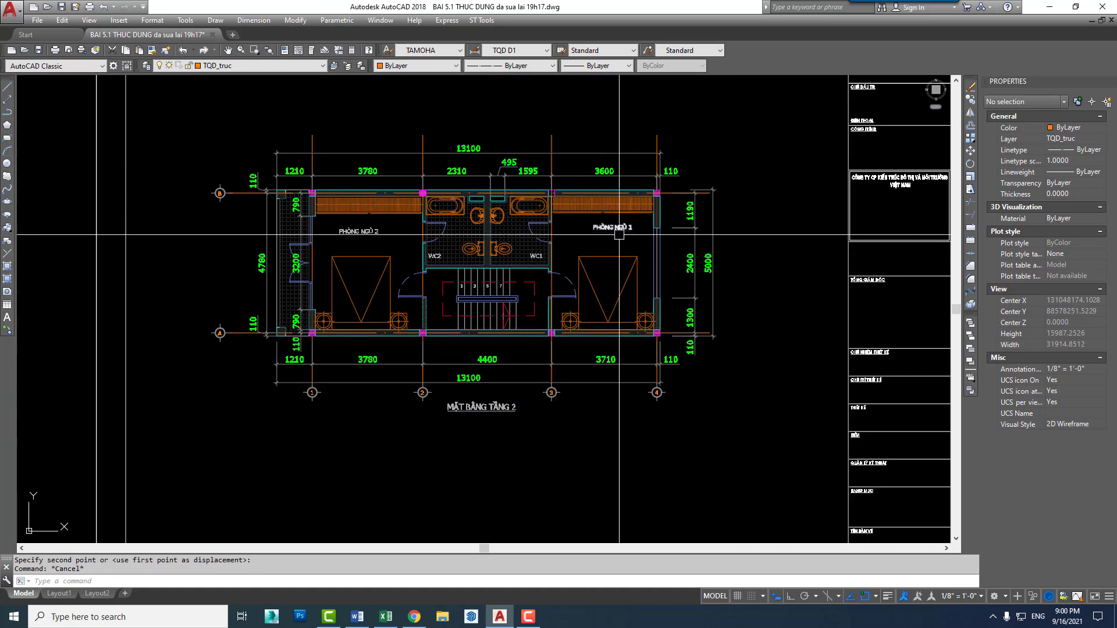
{"action": "scroll", "coordinate": [614, 294], "scroll_direction": "up", "scroll_amount": 3}
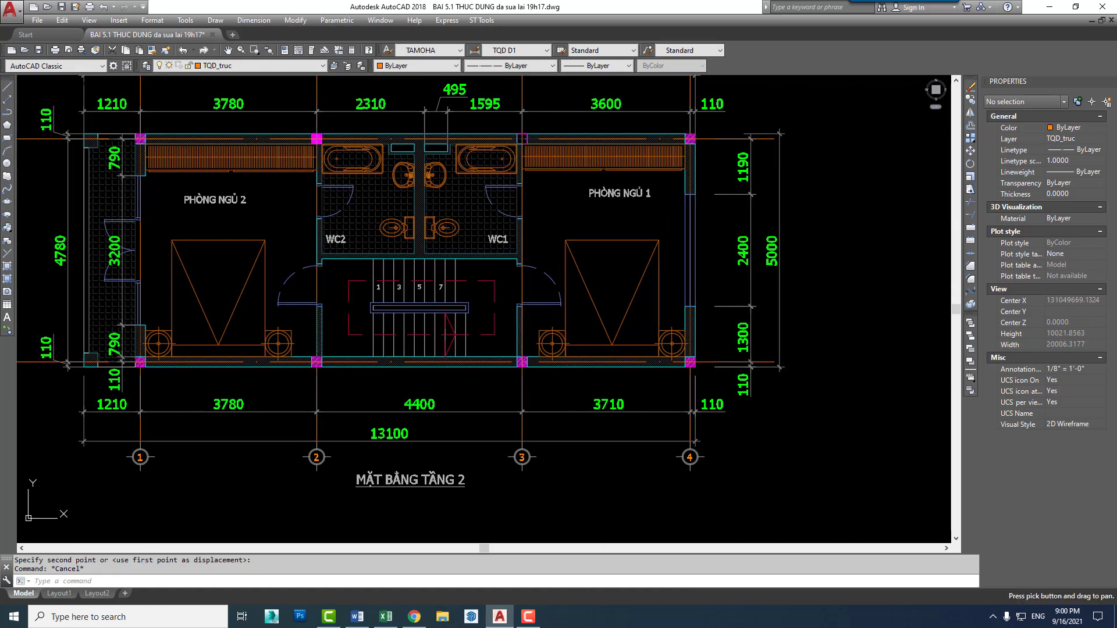
{"action": "scroll", "coordinate": [614, 294], "scroll_direction": "down", "scroll_amount": 5}
{"action": "scroll", "coordinate": [627, 275], "scroll_direction": "down", "scroll_amount": 2}
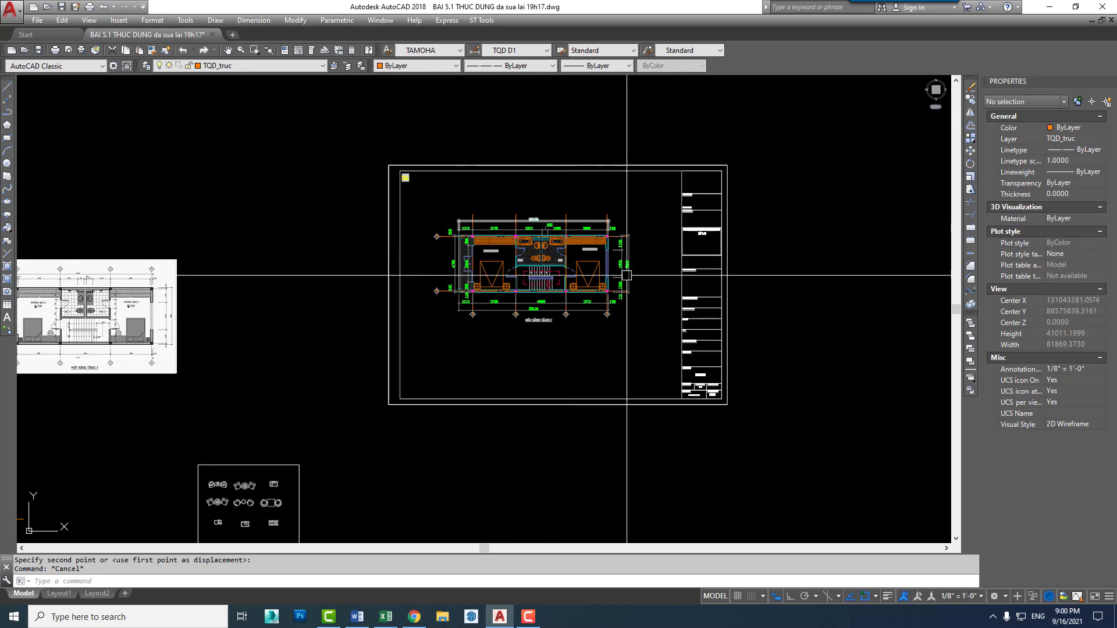
{"action": "scroll", "coordinate": [672, 260], "scroll_direction": "up", "scroll_amount": 2}
{"action": "type", "text": "M"}
{"action": "key", "text": "Return"}
{"action": "left_click_drag", "start_coordinate": [759, 232], "coordinate": [675, 294]}
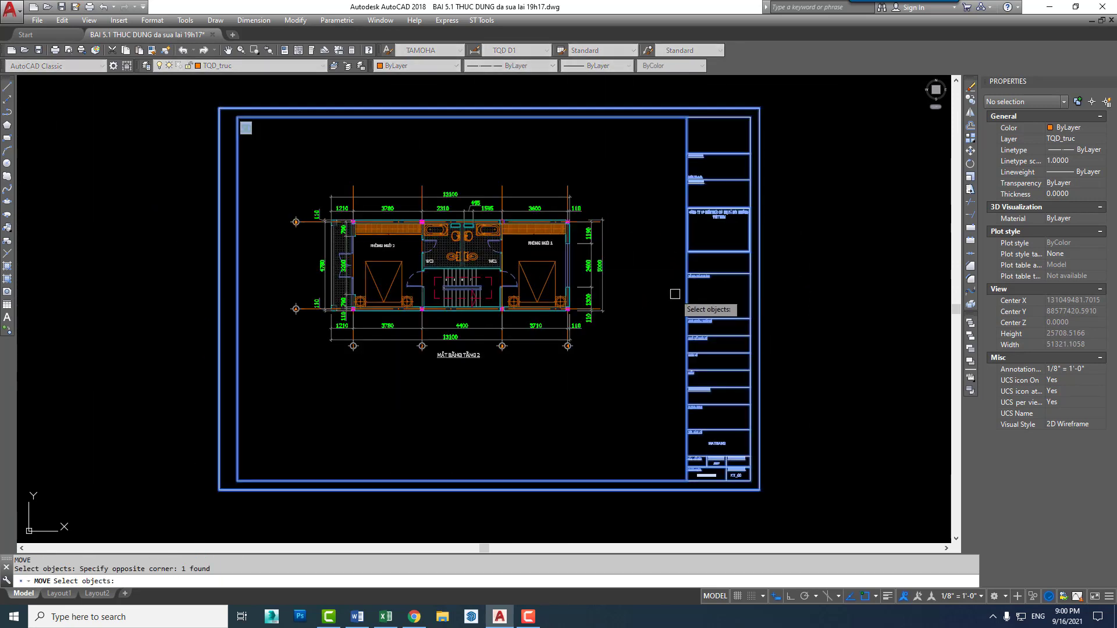
{"action": "key", "text": "Return"}
{"action": "left_click", "coordinate": [328, 383]}
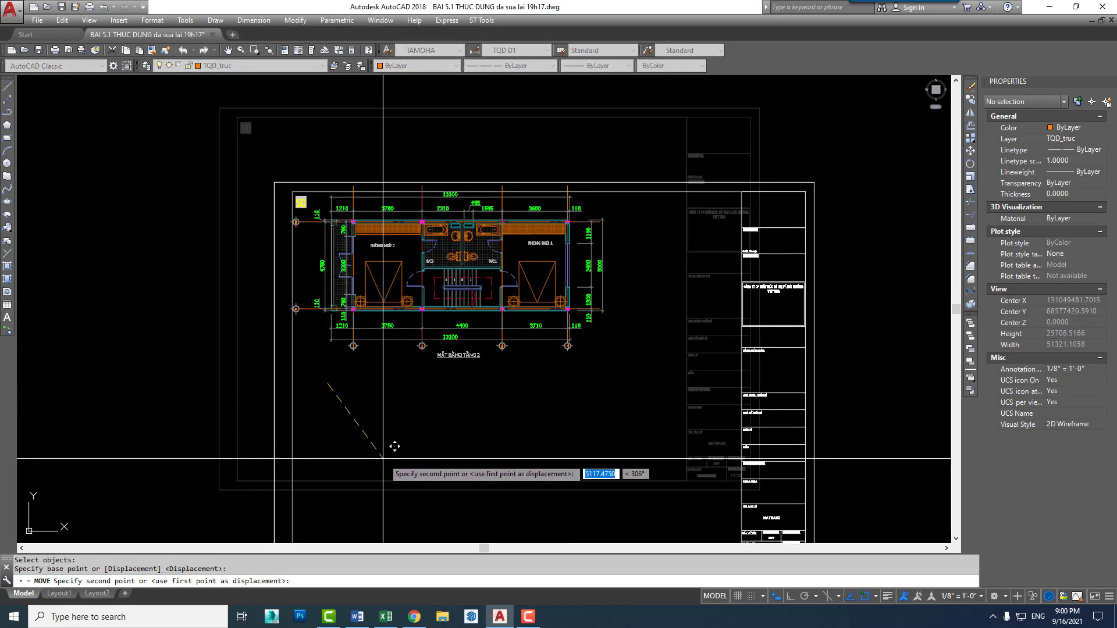
{"action": "key", "text": "Escape"}
- Set the sheet-frame block's scale to 35 in Properties
{"action": "scroll", "coordinate": [295, 305], "scroll_direction": "up", "scroll_amount": 2}
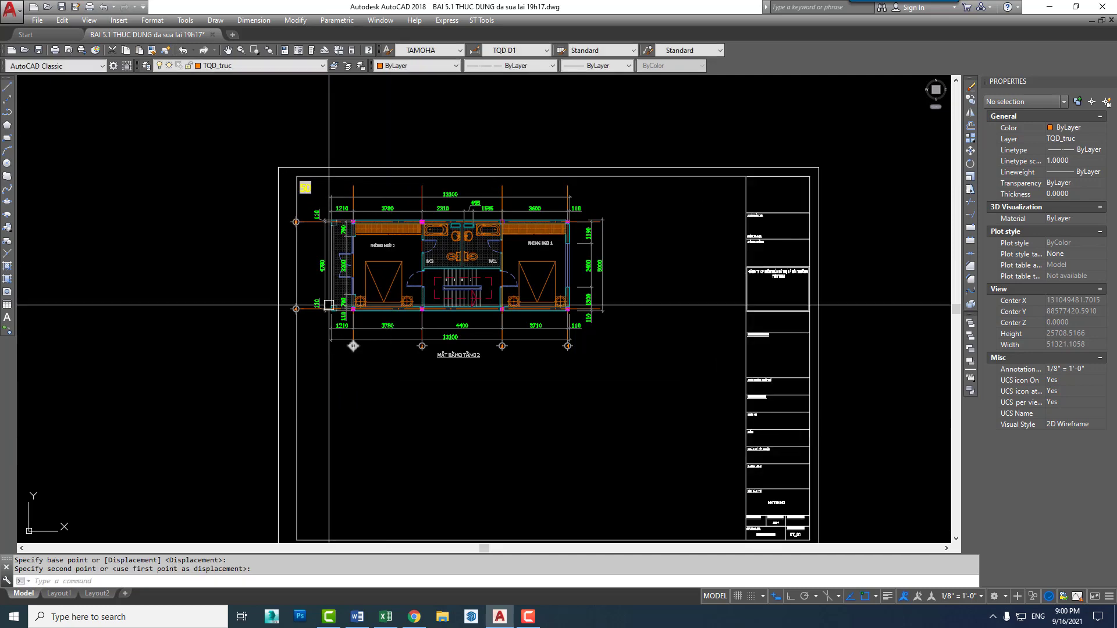
{"action": "scroll", "coordinate": [292, 203], "scroll_direction": "up", "scroll_amount": 4}
{"action": "scroll", "coordinate": [292, 204], "scroll_direction": "down", "scroll_amount": 5}
{"action": "scroll", "coordinate": [325, 294], "scroll_direction": "down", "scroll_amount": 1}
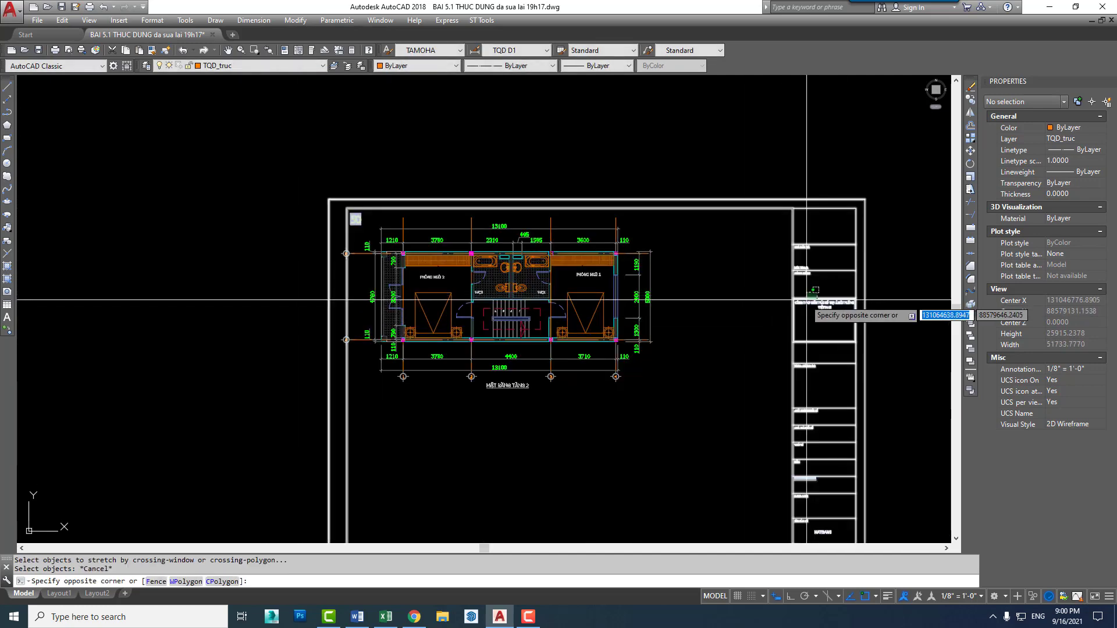
{"action": "left_click", "coordinate": [856, 314]}
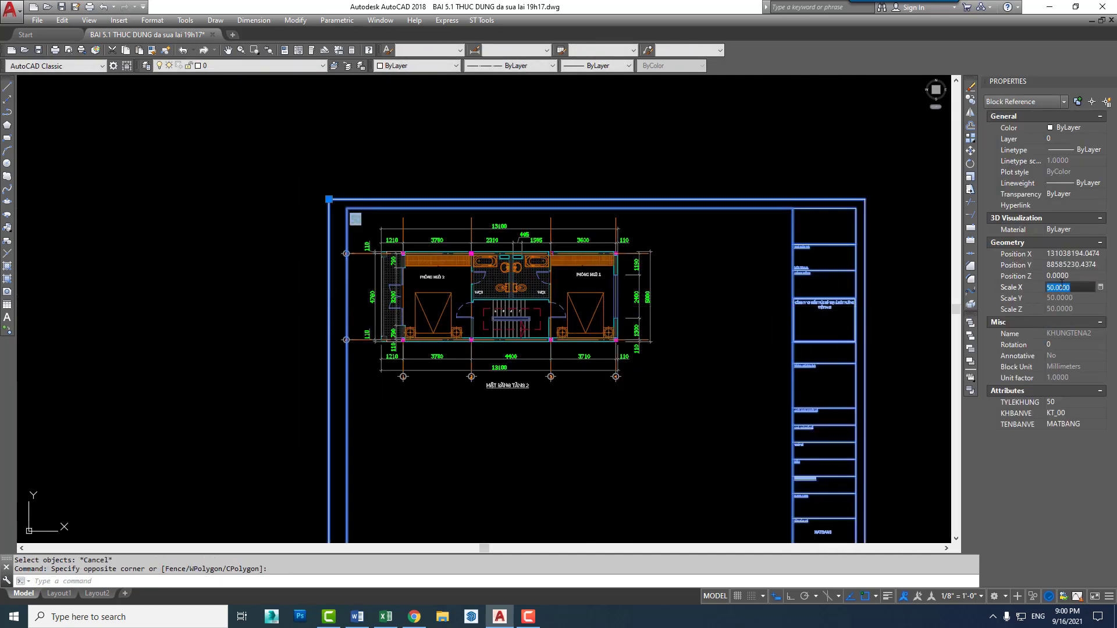
{"action": "type", "text": "35"}
{"action": "key", "text": "Return"}
{"action": "key", "text": "Escape"}
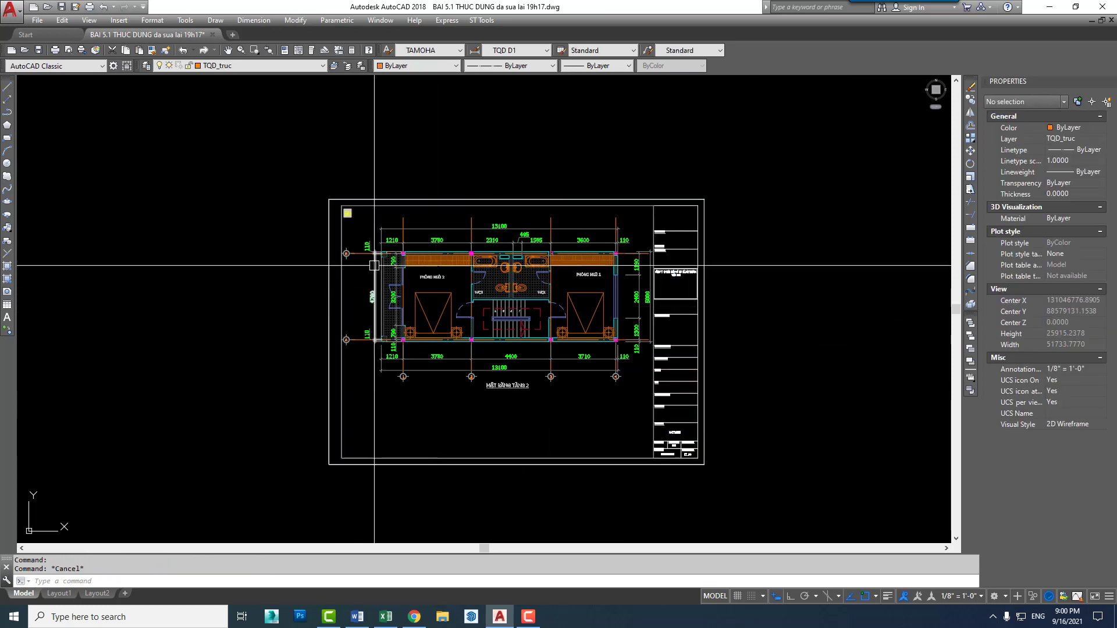
{"action": "type", "text": "s"}
{"action": "key", "text": "Return"}
{"action": "scroll", "coordinate": [364, 253], "scroll_direction": "up", "scroll_amount": 2}
- Stretch the left axis labels horizontally with Ortho on
{"action": "left_click", "coordinate": [339, 240]}
{"action": "left_click", "coordinate": [293, 532]}
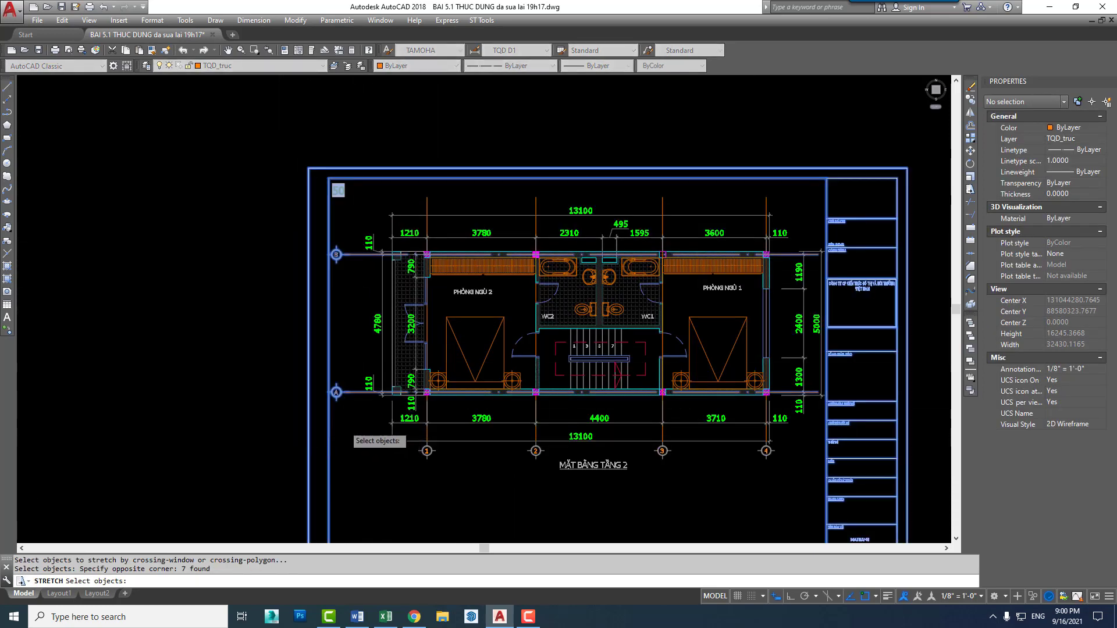
{"action": "key", "text": "Return"}
{"action": "left_click", "coordinate": [340, 425]}
{"action": "scroll", "coordinate": [350, 420], "scroll_direction": "up", "scroll_amount": 4}
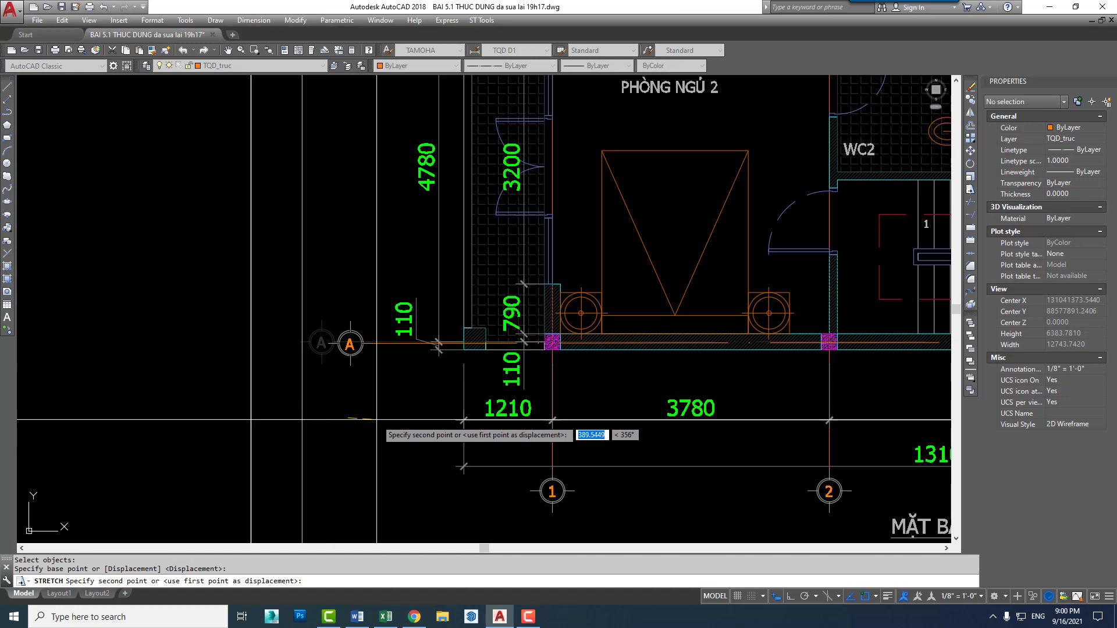
{"action": "key", "text": "F8"}
{"action": "left_click", "coordinate": [388, 419]}
{"action": "scroll", "coordinate": [754, 305], "scroll_direction": "down", "scroll_amount": 3}
{"action": "scroll", "coordinate": [754, 305], "scroll_direction": "down", "scroll_amount": 2}
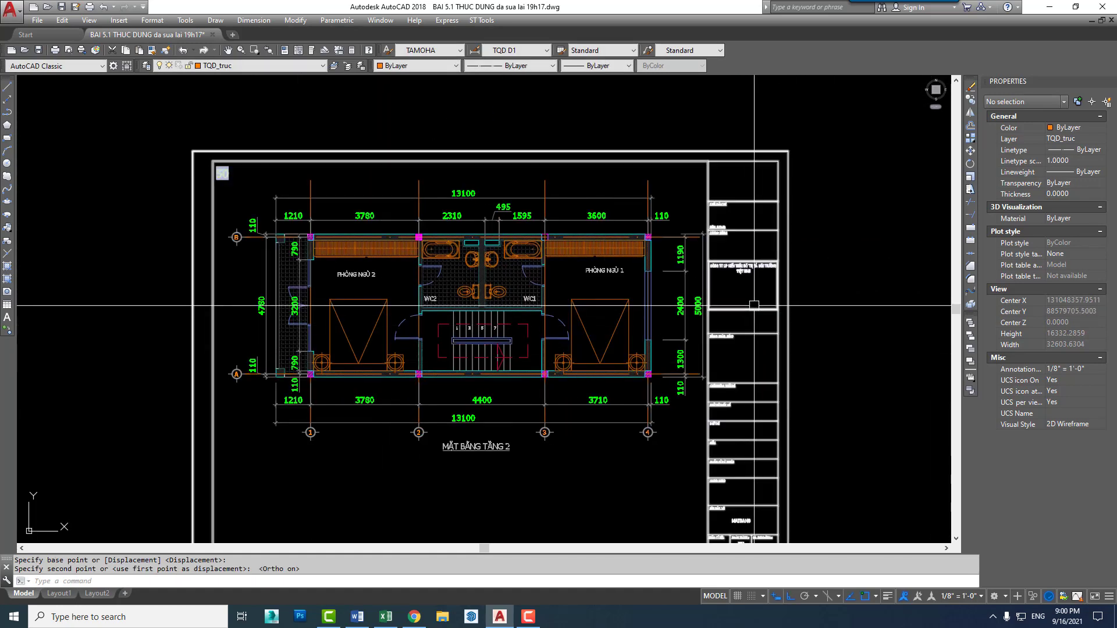
- Isolate the TQD_dim layer and give all dimensions overall scale 35
{"action": "left_click", "coordinate": [680, 254]}
{"action": "middle_click_drag", "start_coordinate": [586, 320], "coordinate": [561, 297]}
{"action": "type", "text": "3"}
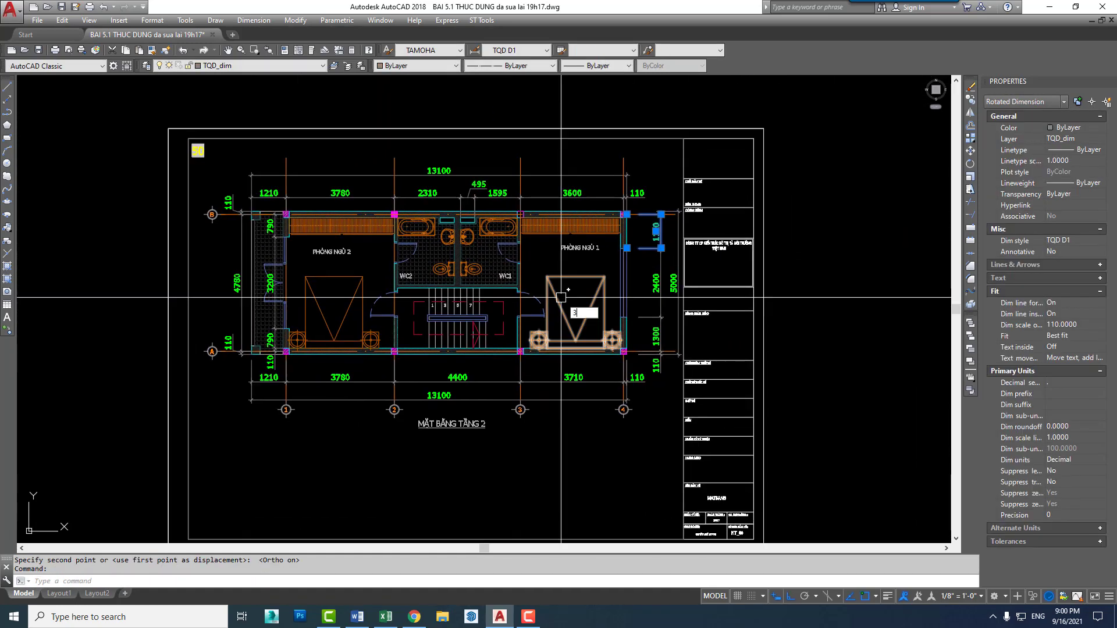
{"action": "key", "text": "Return"}
{"action": "left_click", "coordinate": [174, 99]}
{"action": "left_click", "coordinate": [771, 444]}
{"action": "type", "text": "35"}
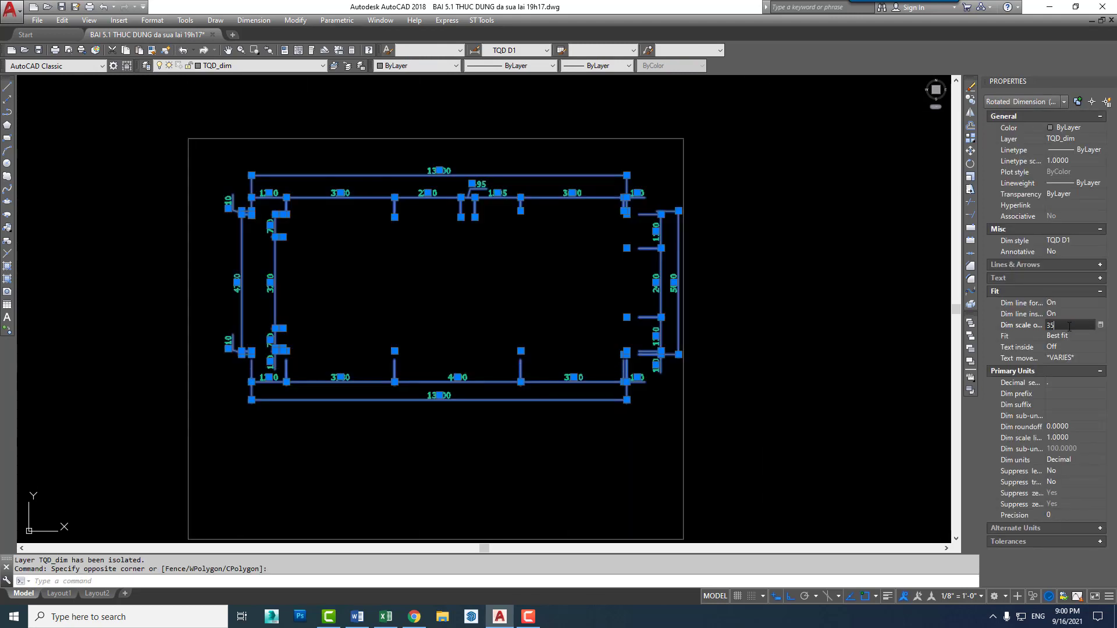
{"action": "key", "text": "Return"}
- Try stretching the right-side dimensions with a crossing window, then cancel the stretch
{"action": "key", "text": "Escape"}
{"action": "scroll", "coordinate": [691, 212], "scroll_direction": "up", "scroll_amount": 5}
{"action": "key", "text": "s"}
{"action": "key", "text": "Return"}
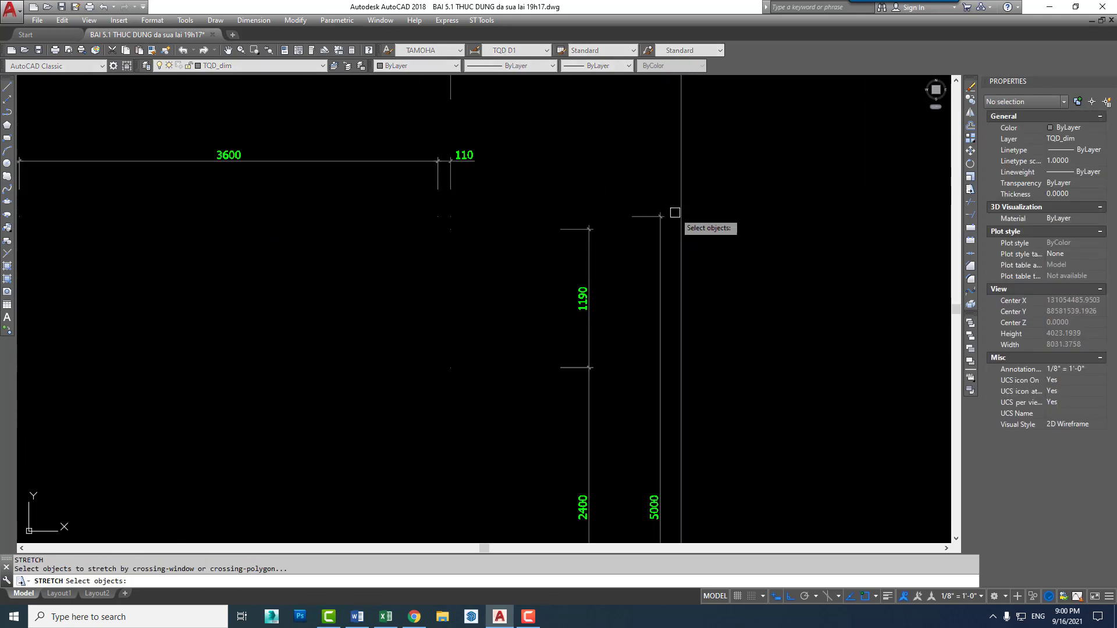
{"action": "left_click", "coordinate": [675, 204]}
{"action": "left_click", "coordinate": [628, 250]}
{"action": "left_click", "coordinate": [640, 131]}
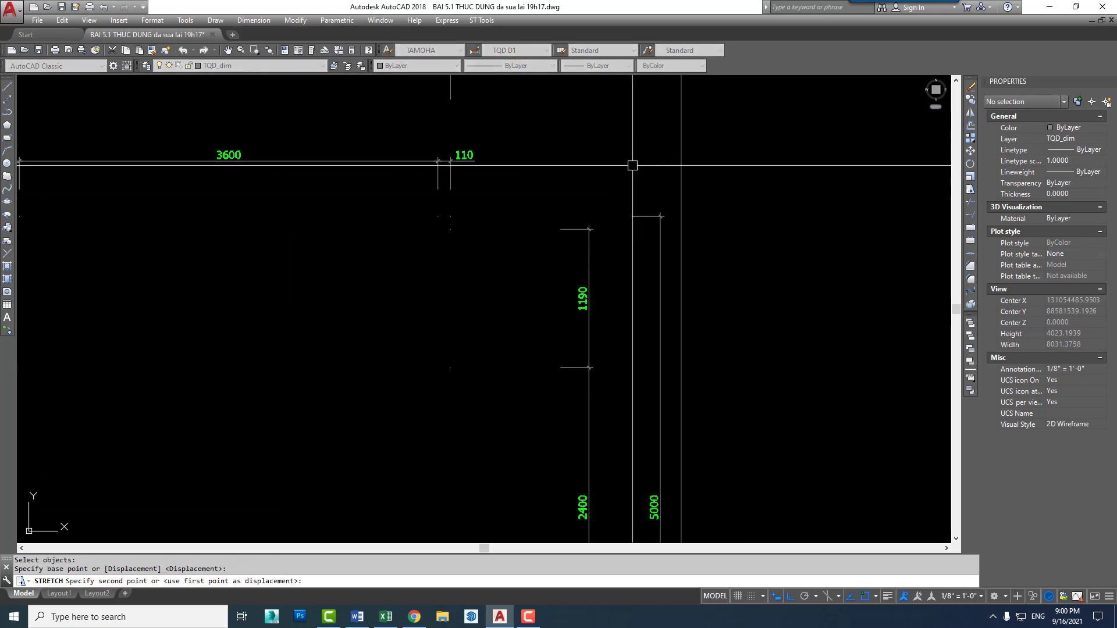
{"action": "key", "text": "Escape"}
- Turn all layers back on with LAYON
{"action": "scroll", "coordinate": [635, 232], "scroll_direction": "down", "scroll_amount": 3}
{"action": "type", "text": "layon"}
{"action": "key", "text": "Return"}
- Stretch the top-right dimension ends so the top chain sits above the plan
{"action": "scroll", "coordinate": [677, 201], "scroll_direction": "down", "scroll_amount": 1}
{"action": "scroll", "coordinate": [677, 202], "scroll_direction": "up", "scroll_amount": 4}
{"action": "type", "text": "s"}
{"action": "key", "text": "Return"}
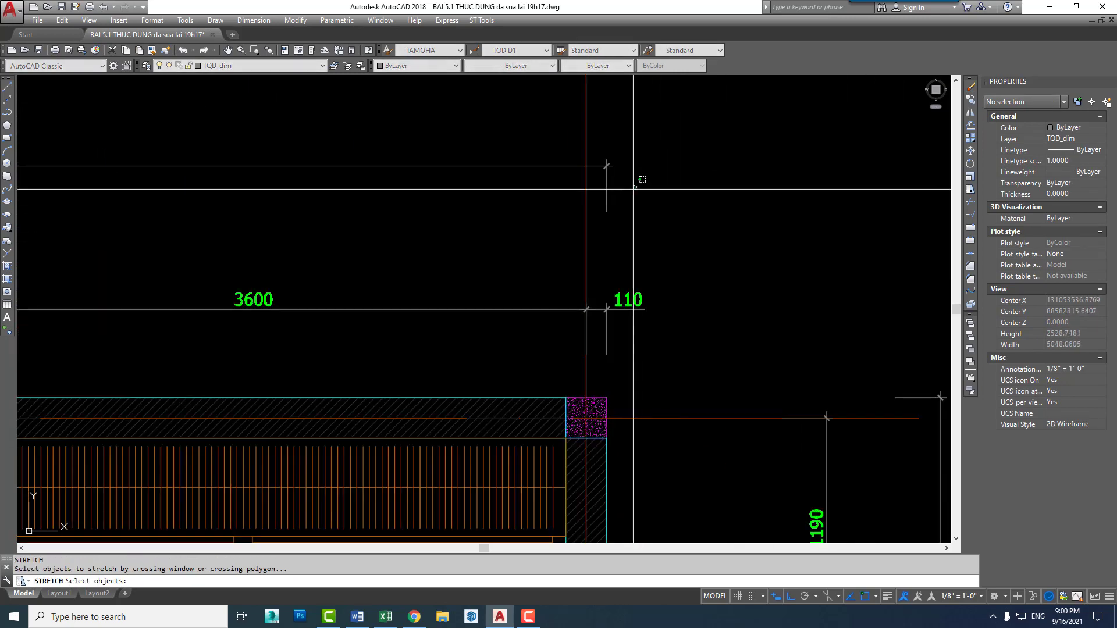
{"action": "left_click", "coordinate": [634, 143]}
{"action": "left_click", "coordinate": [604, 173]}
{"action": "key", "text": "Return"}
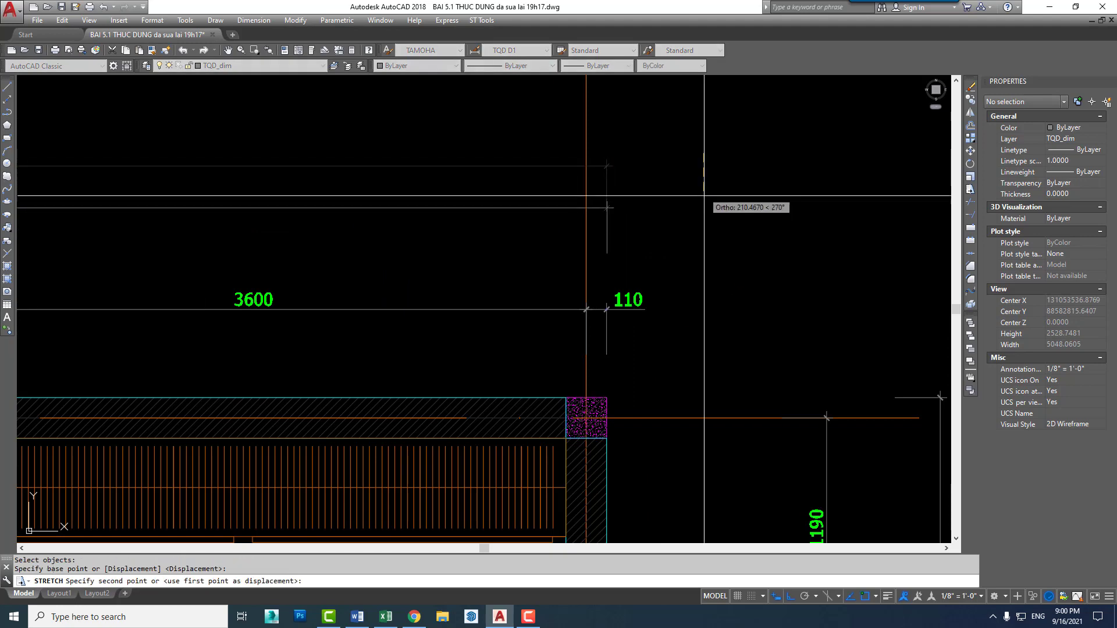
{"action": "left_click", "coordinate": [704, 192]}
{"action": "left_click", "coordinate": [704, 248]}
- Abandon a further stretch and start a linear dimension with DLI
{"action": "scroll", "coordinate": [235, 318], "scroll_direction": "down", "scroll_amount": 1}
{"action": "scroll", "coordinate": [235, 318], "scroll_direction": "down", "scroll_amount": 1}
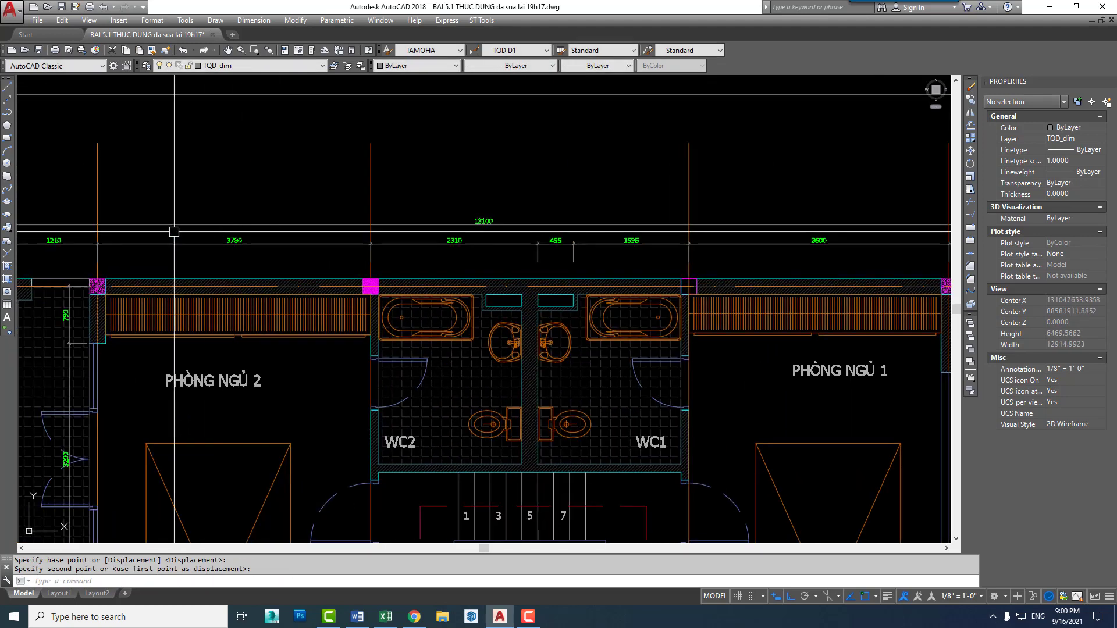
{"action": "scroll", "coordinate": [512, 233], "scroll_direction": "up", "scroll_amount": 2}
{"action": "scroll", "coordinate": [466, 237], "scroll_direction": "up", "scroll_amount": 2}
{"action": "type", "text": "s"}
{"action": "key", "text": "Return"}
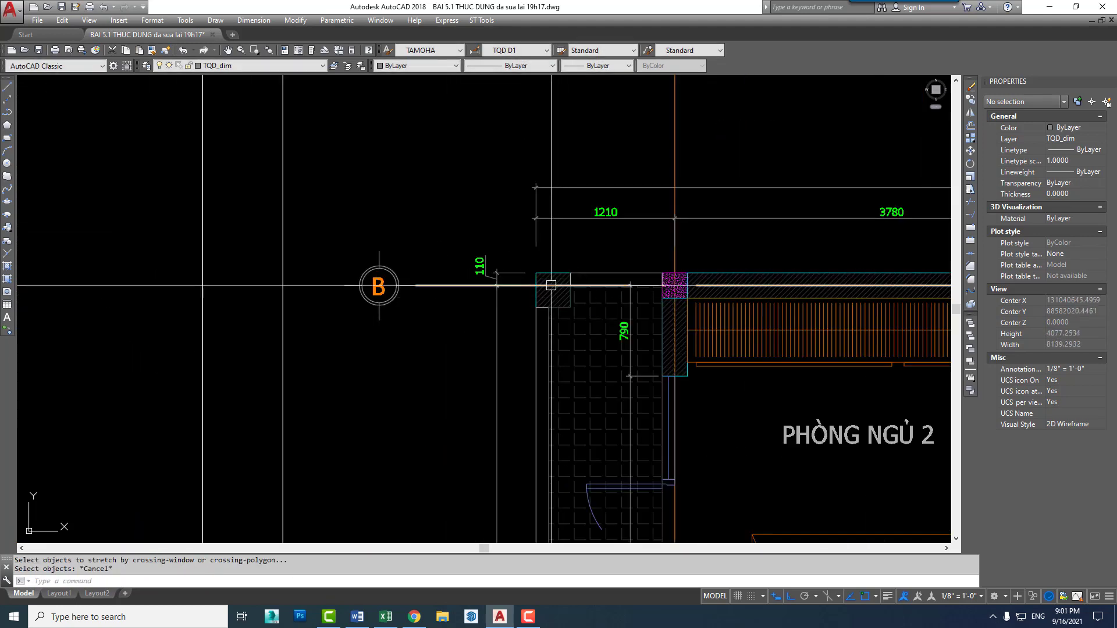
{"action": "key", "text": "Escape"}
{"action": "type", "text": "dli"}
{"action": "key", "text": "Return"}
- Begin a vertical dimension from axis A, then cancel it
{"action": "left_click", "coordinate": [536, 273]}
{"action": "scroll", "coordinate": [536, 273], "scroll_direction": "down", "scroll_amount": 3}
{"action": "scroll", "coordinate": [573, 364], "scroll_direction": "up", "scroll_amount": 3}
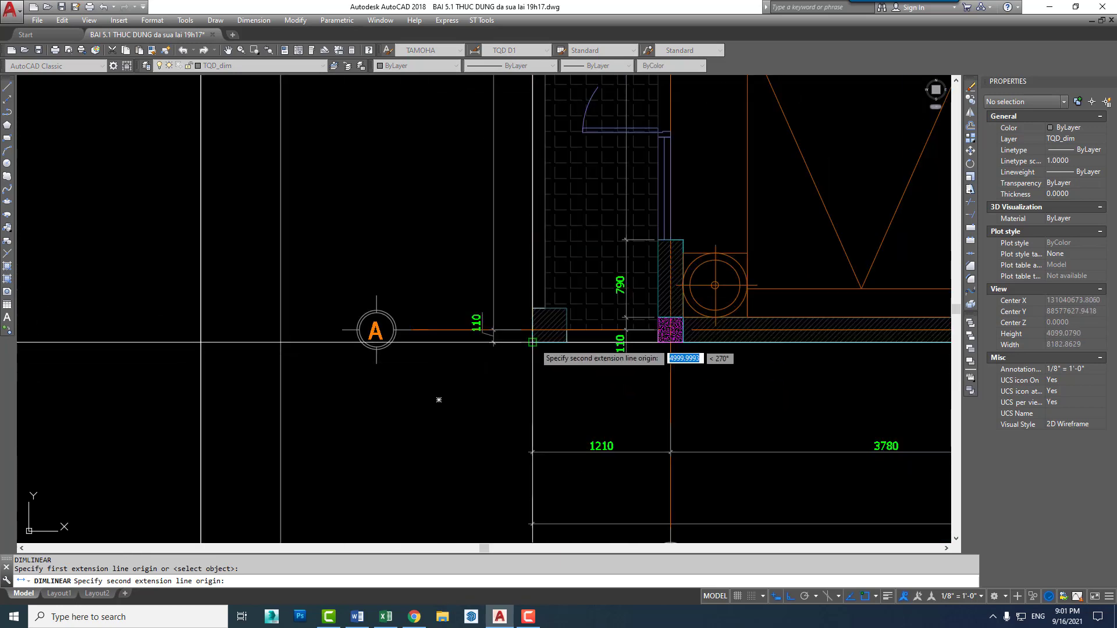
{"action": "left_click", "coordinate": [493, 343]}
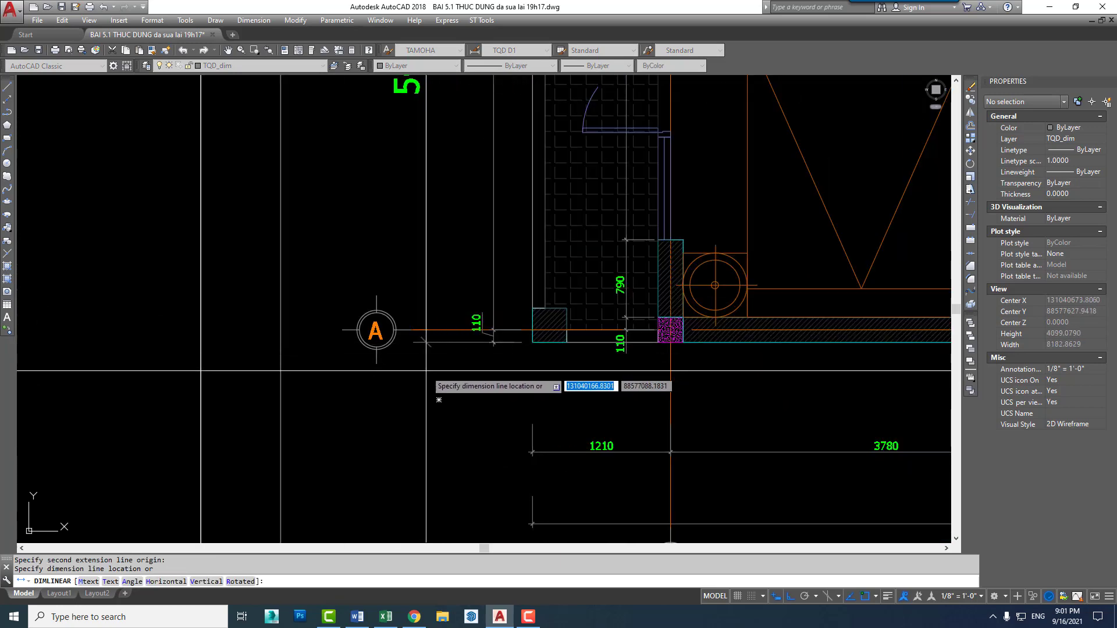
{"action": "key", "text": "Escape"}
- Set the dimension scale to 35
{"action": "scroll", "coordinate": [469, 360], "scroll_direction": "down", "scroll_amount": 1}
{"action": "key", "text": "Return"}
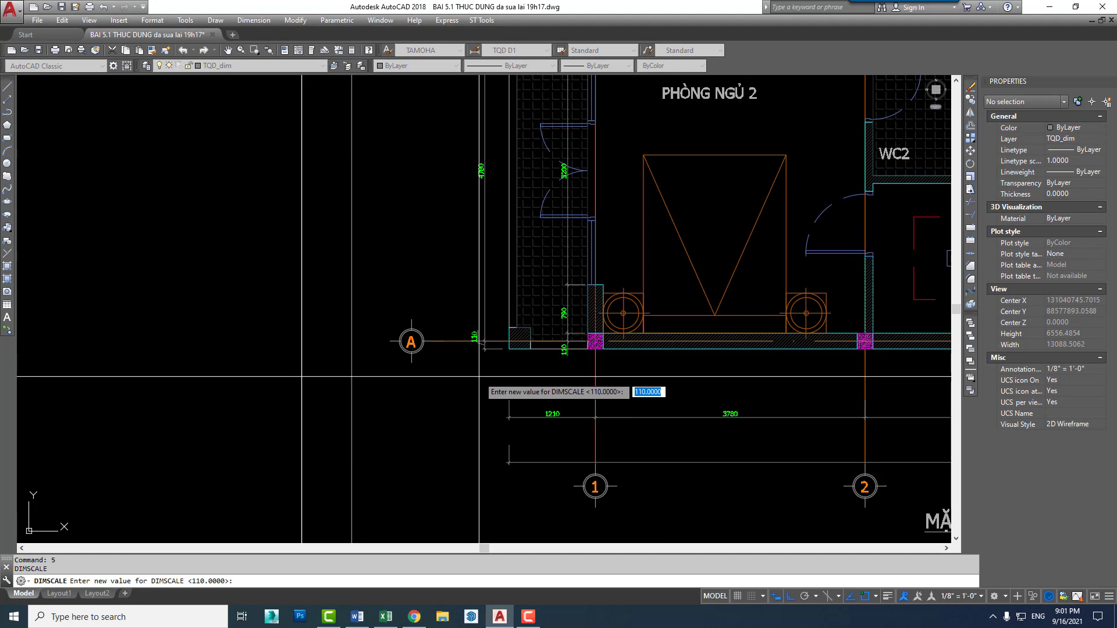
{"action": "key", "text": "Return"}
- Dimension axis A to axis B with a vertical 5000 dimension left of the plan
{"action": "left_click", "coordinate": [485, 342]}
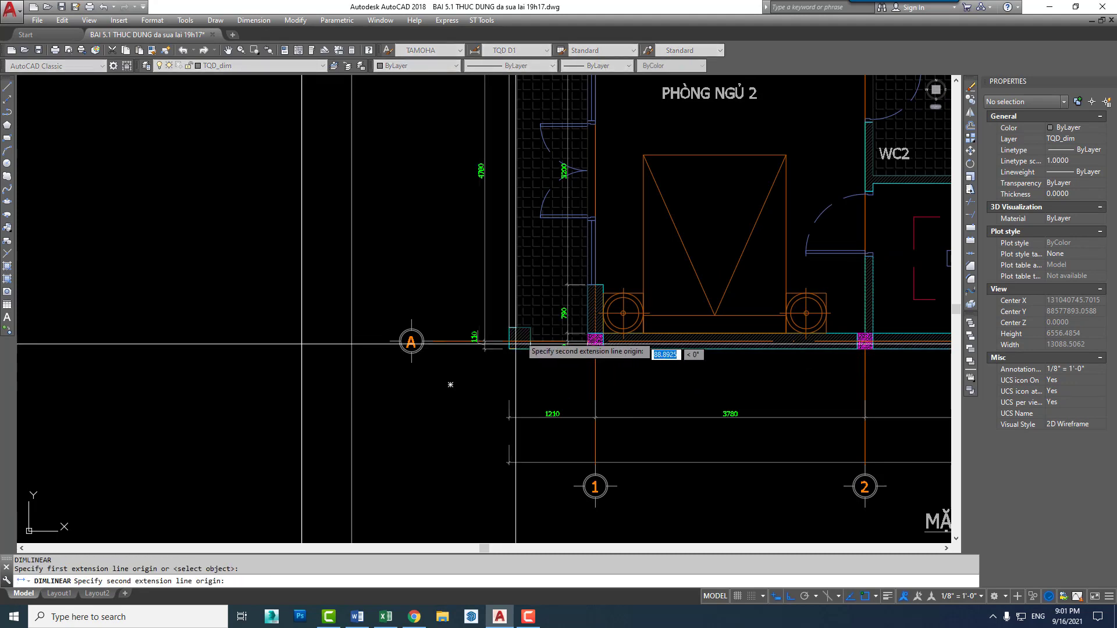
{"action": "scroll", "coordinate": [444, 342], "scroll_direction": "down", "scroll_amount": 3}
{"action": "scroll", "coordinate": [475, 221], "scroll_direction": "up", "scroll_amount": 3}
{"action": "scroll", "coordinate": [474, 219], "scroll_direction": "up", "scroll_amount": 1}
{"action": "left_click", "coordinate": [474, 220]}
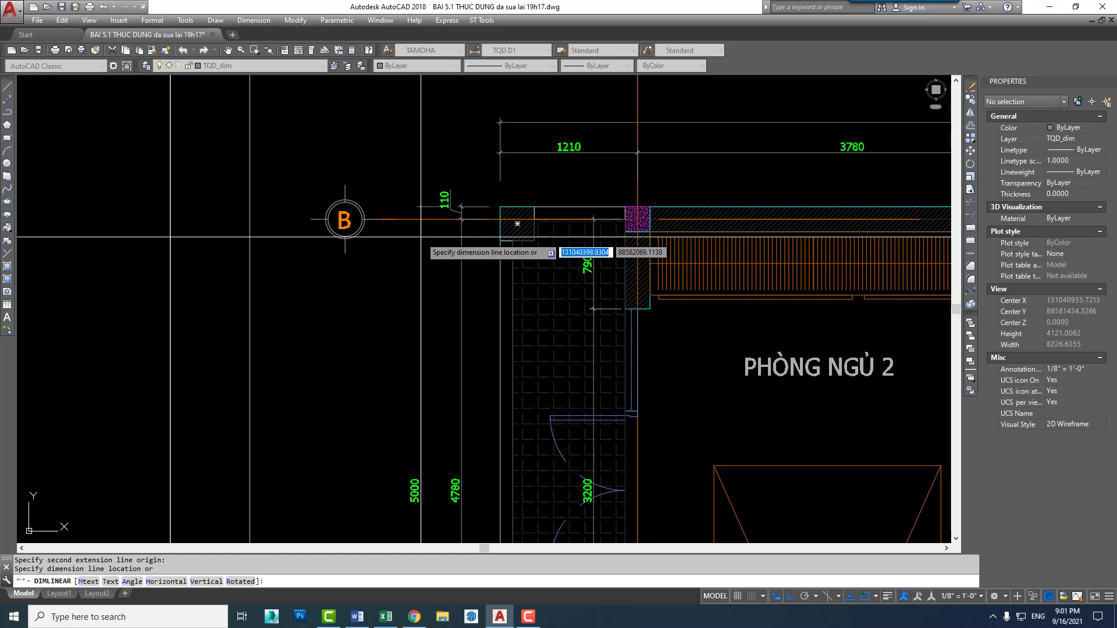
{"action": "left_click", "coordinate": [479, 244]}
{"action": "scroll", "coordinate": [439, 257], "scroll_direction": "down", "scroll_amount": 5}
{"action": "key", "text": "Escape"}
{"action": "scroll", "coordinate": [440, 258], "scroll_direction": "up", "scroll_amount": 4}
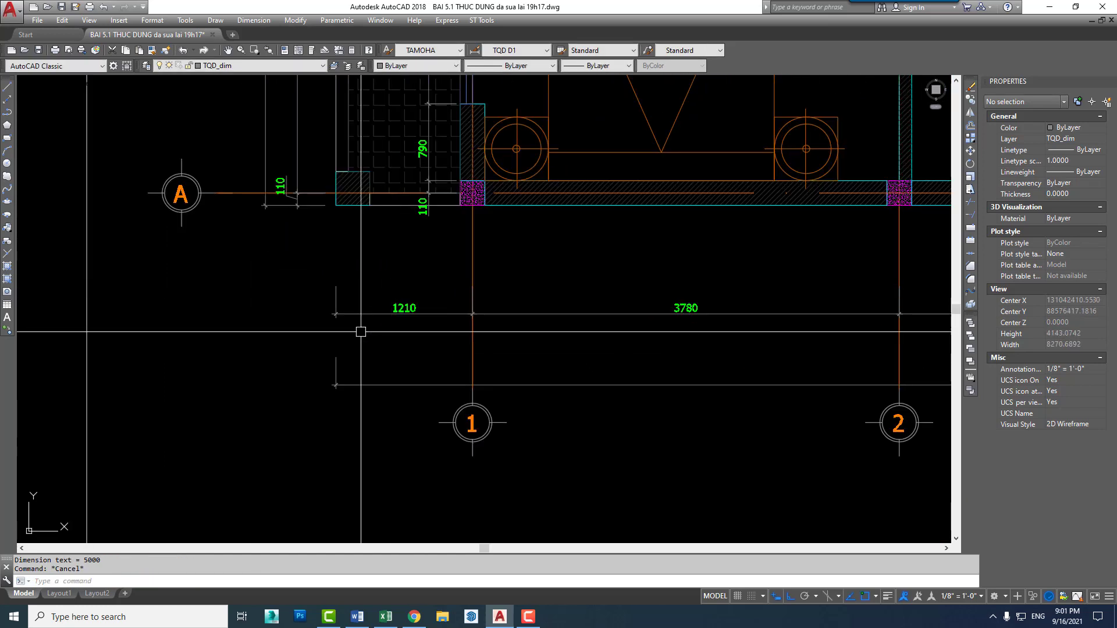
- Stretch the selected dimension lines slightly upward
{"action": "type", "text": "s"}
{"action": "key", "text": "Return"}
{"action": "left_click", "coordinate": [342, 433]}
{"action": "left_click", "coordinate": [346, 409]}
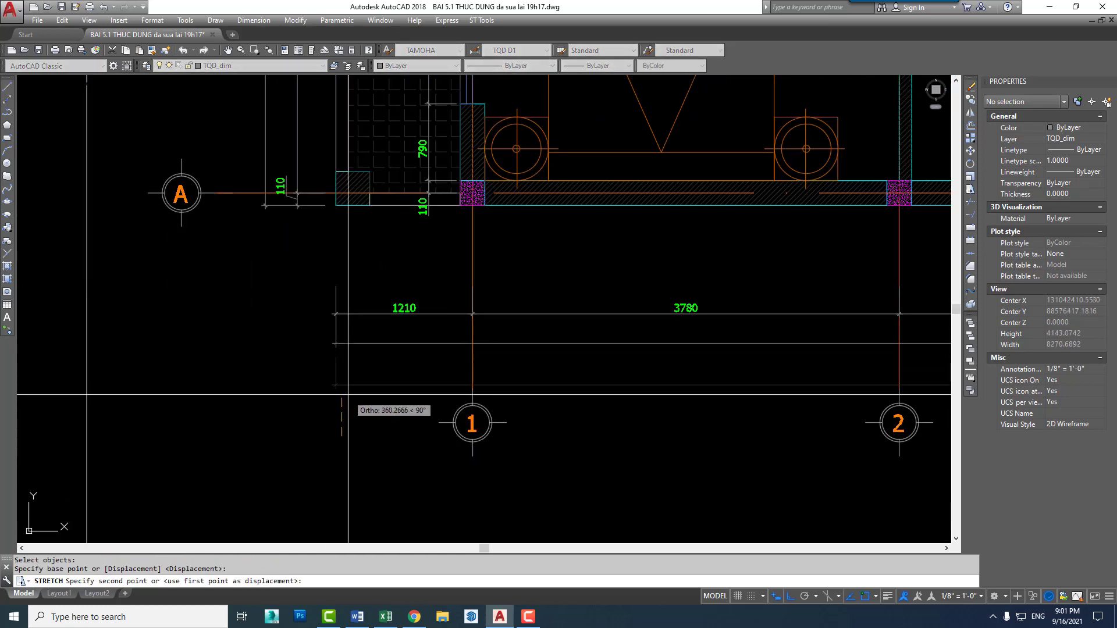
{"action": "scroll", "coordinate": [407, 378], "scroll_direction": "down", "scroll_amount": 3}
{"action": "scroll", "coordinate": [523, 360], "scroll_direction": "down", "scroll_amount": 1}
- Stretch the bottom dimensions, axis bubbles and title up toward the plan
{"action": "key", "text": "Return"}
{"action": "left_click", "coordinate": [689, 337]}
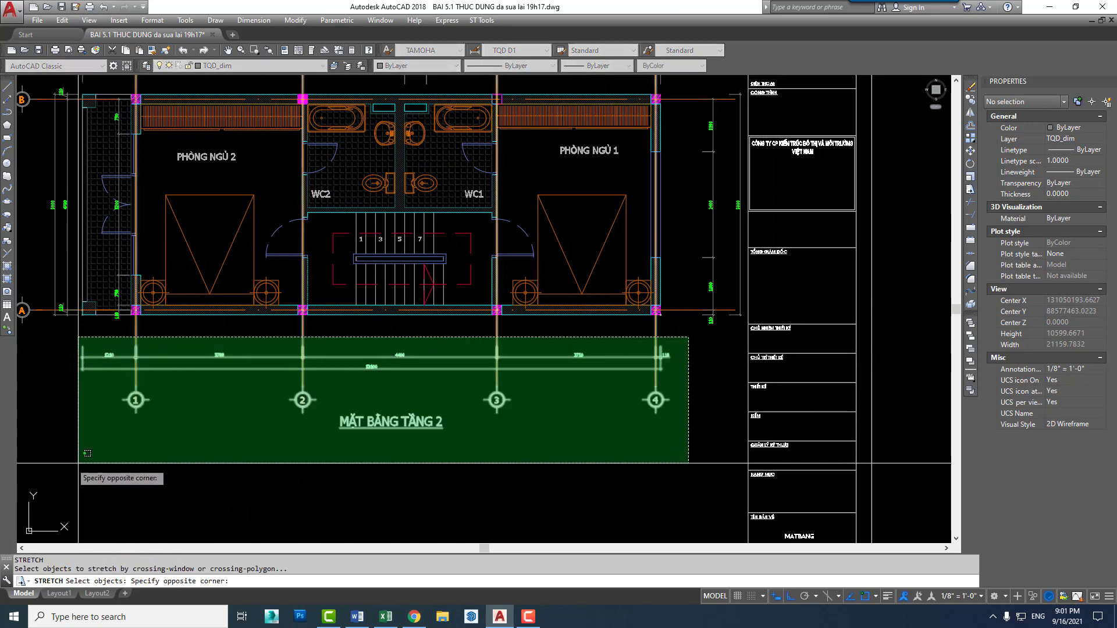
{"action": "left_click", "coordinate": [80, 462]}
{"action": "key", "text": "Return"}
{"action": "left_click", "coordinate": [165, 413]}
{"action": "middle_click_drag", "start_coordinate": [165, 395], "coordinate": [480, 476]}
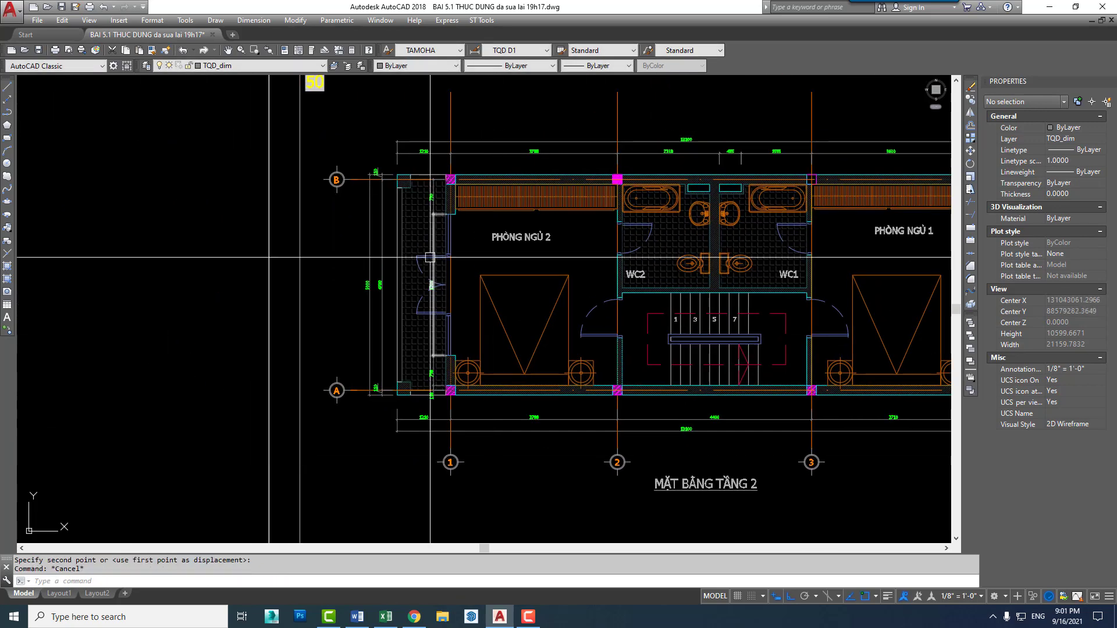
- Stretch the left dimension chain in closer to the plan's wall
{"action": "key", "text": "Return"}
{"action": "left_click", "coordinate": [388, 157]}
{"action": "left_click", "coordinate": [363, 379]}
{"action": "key", "text": "Return"}
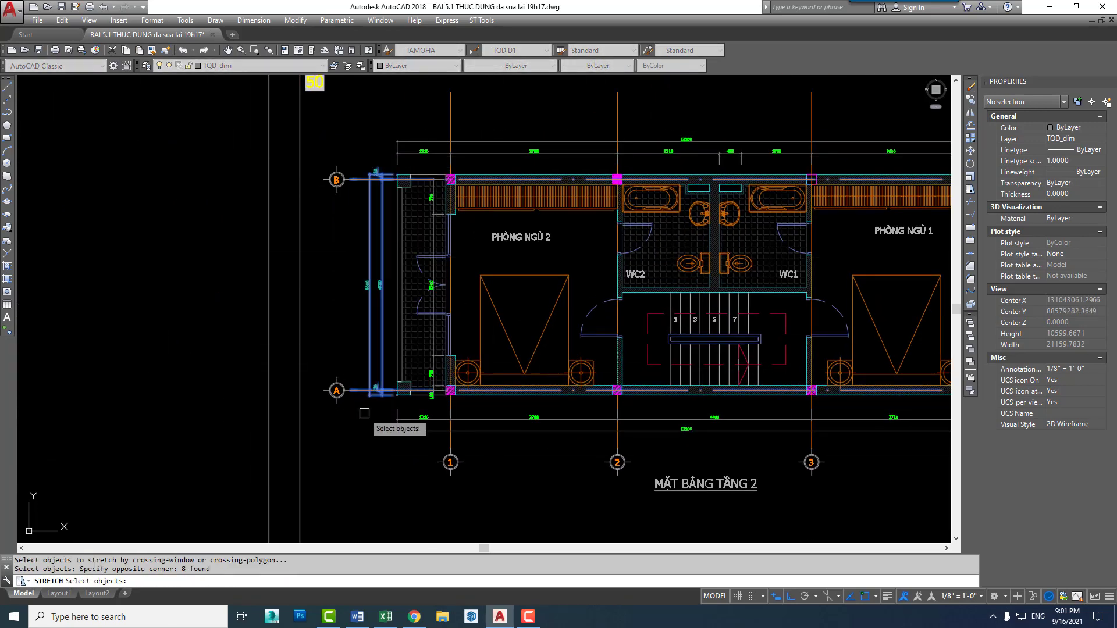
{"action": "scroll", "coordinate": [363, 384], "scroll_direction": "up", "scroll_amount": 3}
{"action": "left_click", "coordinate": [374, 403]}
{"action": "scroll", "coordinate": [369, 406], "scroll_direction": "down", "scroll_amount": 3}
{"action": "middle_click_drag", "start_coordinate": [687, 365], "coordinate": [367, 377]}
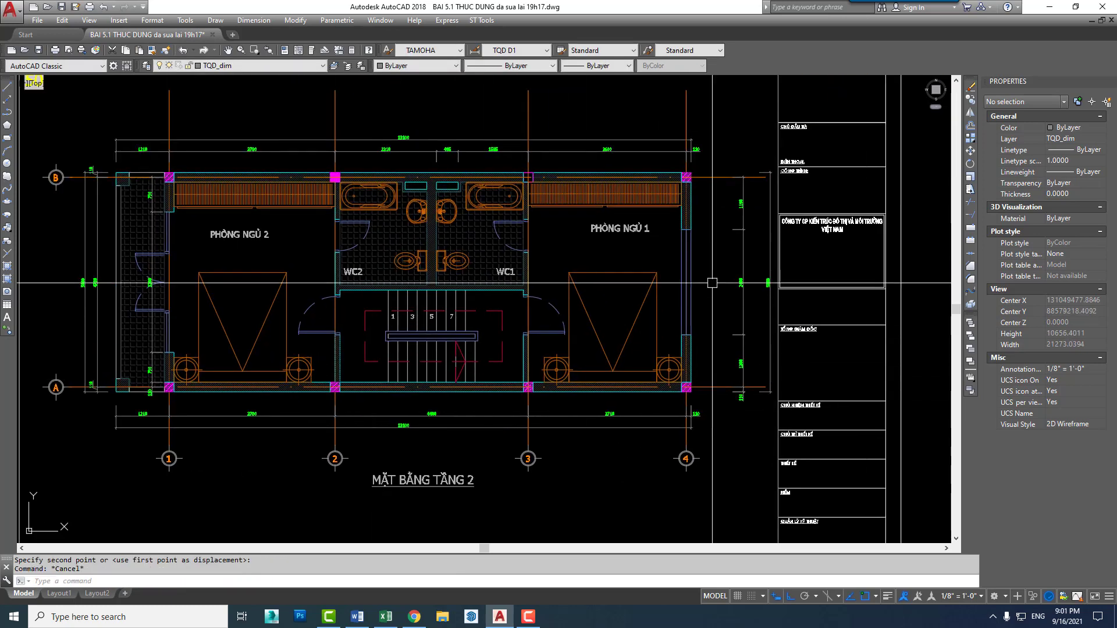
- Stretch the right-side dimension chain in closer to the plan
{"action": "key", "text": "Return"}
{"action": "scroll", "coordinate": [754, 194], "scroll_direction": "up", "scroll_amount": 2}
{"action": "left_click", "coordinate": [754, 195]}
{"action": "left_click", "coordinate": [715, 527]}
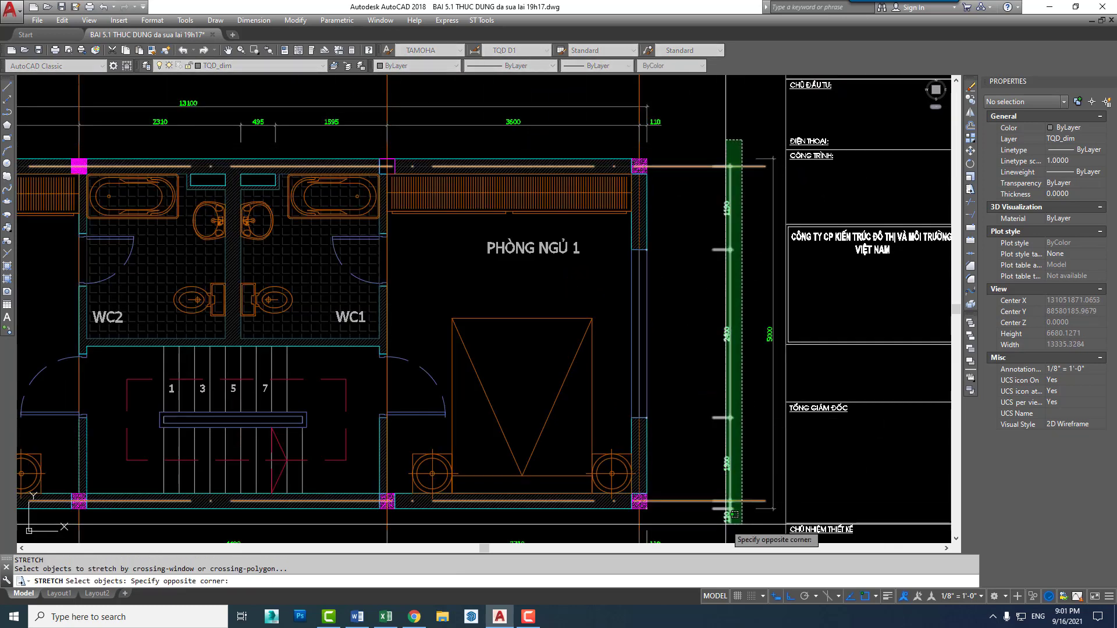
{"action": "middle_click_drag", "start_coordinate": [716, 527], "coordinate": [690, 412]}
{"action": "key", "text": "Return"}
{"action": "left_click", "coordinate": [707, 480]}
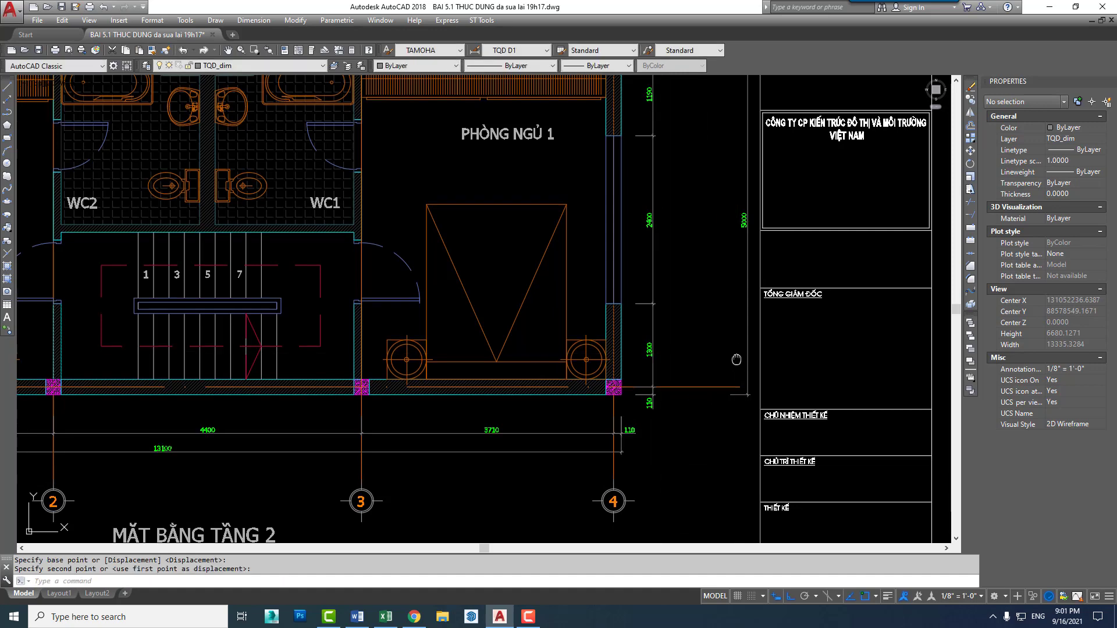
{"action": "scroll", "coordinate": [751, 387], "scroll_direction": "up", "scroll_amount": 4}
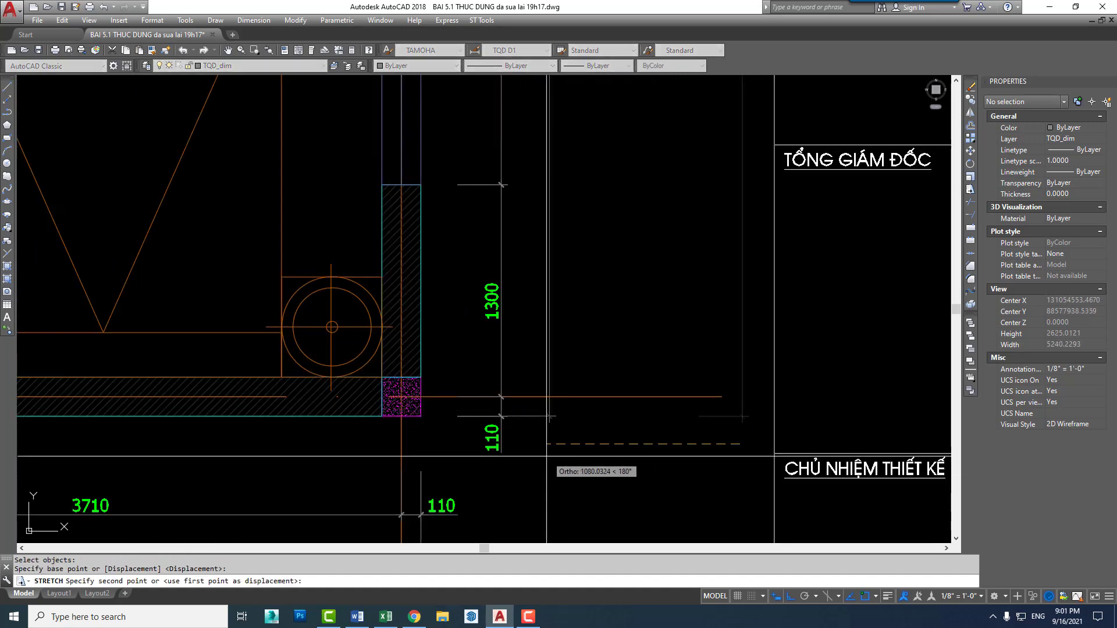
{"action": "left_click", "coordinate": [547, 416]}
{"action": "scroll", "coordinate": [582, 291], "scroll_direction": "down", "scroll_amount": 5}
- Pull the right grid axis ends in toward the plan
{"action": "key", "text": "Return"}
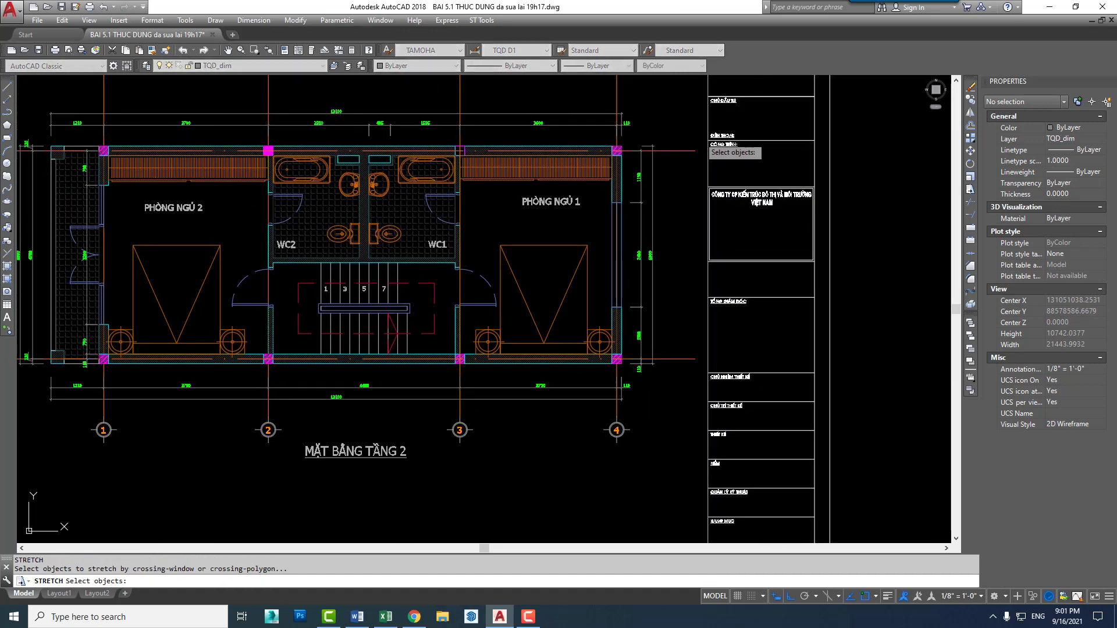
{"action": "left_click", "coordinate": [708, 149]}
{"action": "left_click", "coordinate": [663, 399]}
{"action": "key", "text": "Return"}
{"action": "left_click", "coordinate": [675, 396]}
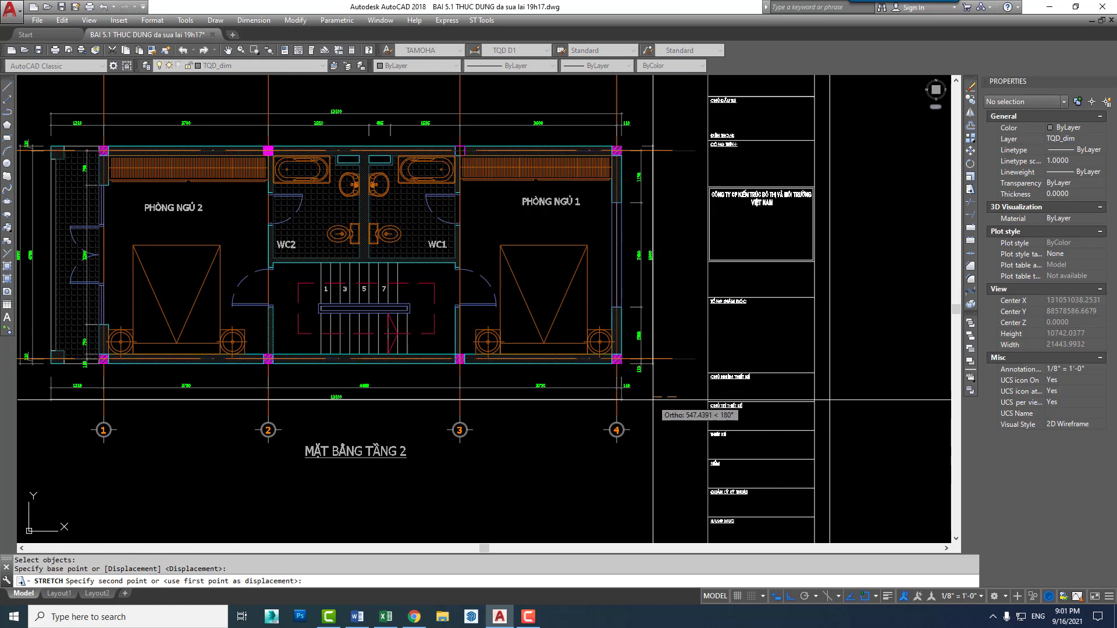
{"action": "left_click", "coordinate": [655, 397]}
{"action": "left_click", "coordinate": [672, 358]}
{"action": "middle_click_drag", "start_coordinate": [675, 381], "coordinate": [680, 410]}
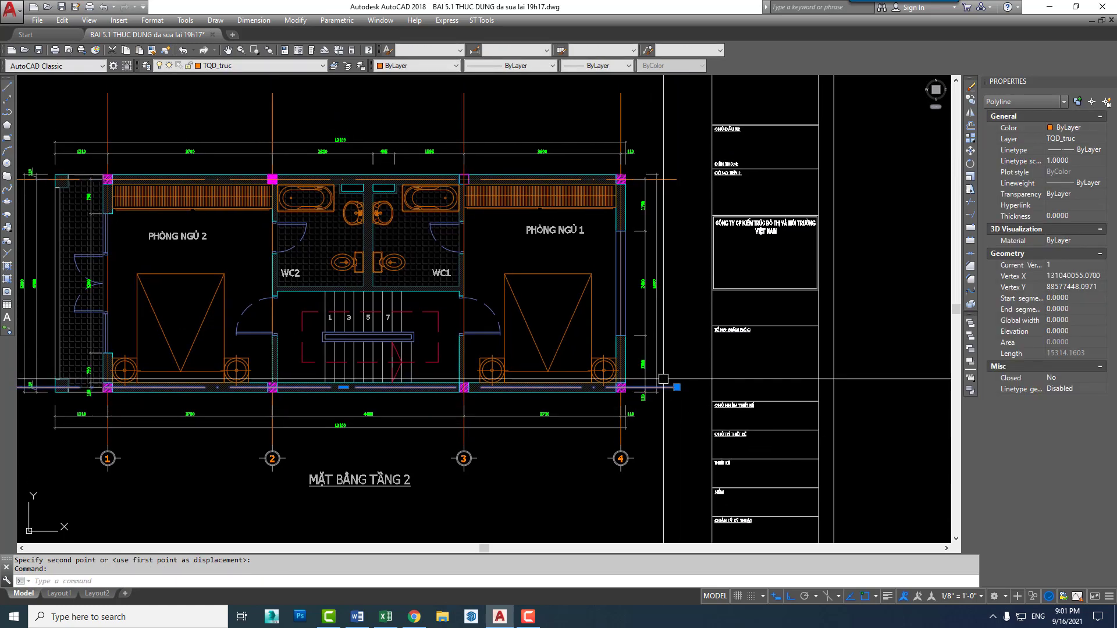
- Isolate layer TQD_truc and give the six axis lines linetype scale 0.3
{"action": "type", "text": "layiso"}
{"action": "key", "text": "Return"}
{"action": "scroll", "coordinate": [662, 359], "scroll_direction": "down", "scroll_amount": 2}
{"action": "left_click", "coordinate": [706, 225]}
{"action": "left_click", "coordinate": [441, 374]}
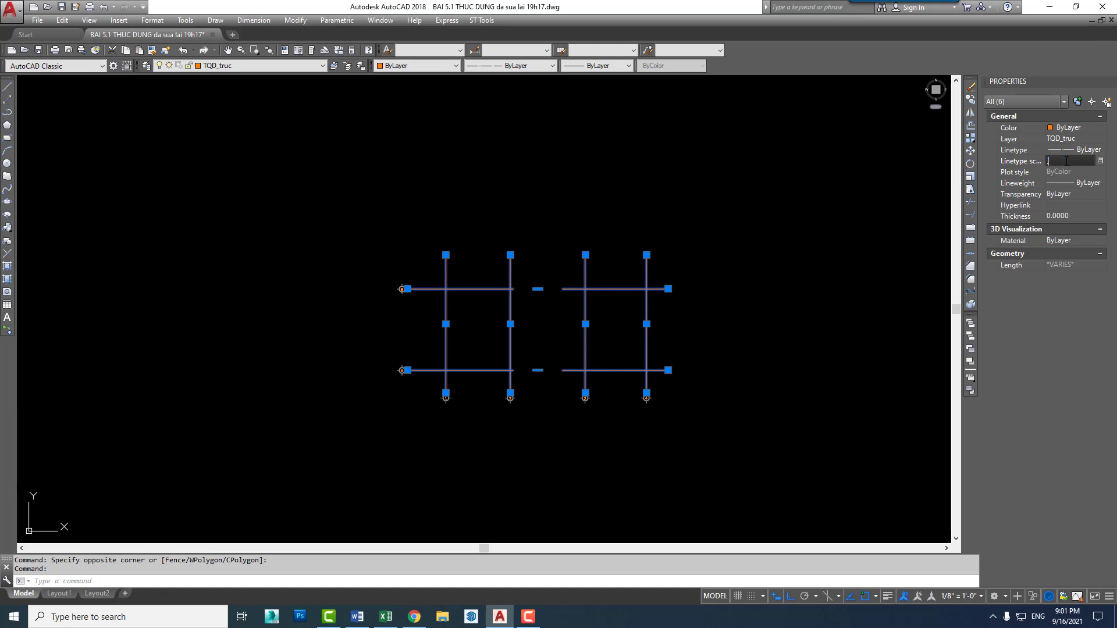
{"action": "scroll", "coordinate": [489, 293], "scroll_direction": "up", "scroll_amount": 2}
{"action": "scroll", "coordinate": [535, 317], "scroll_direction": "up", "scroll_amount": 2}
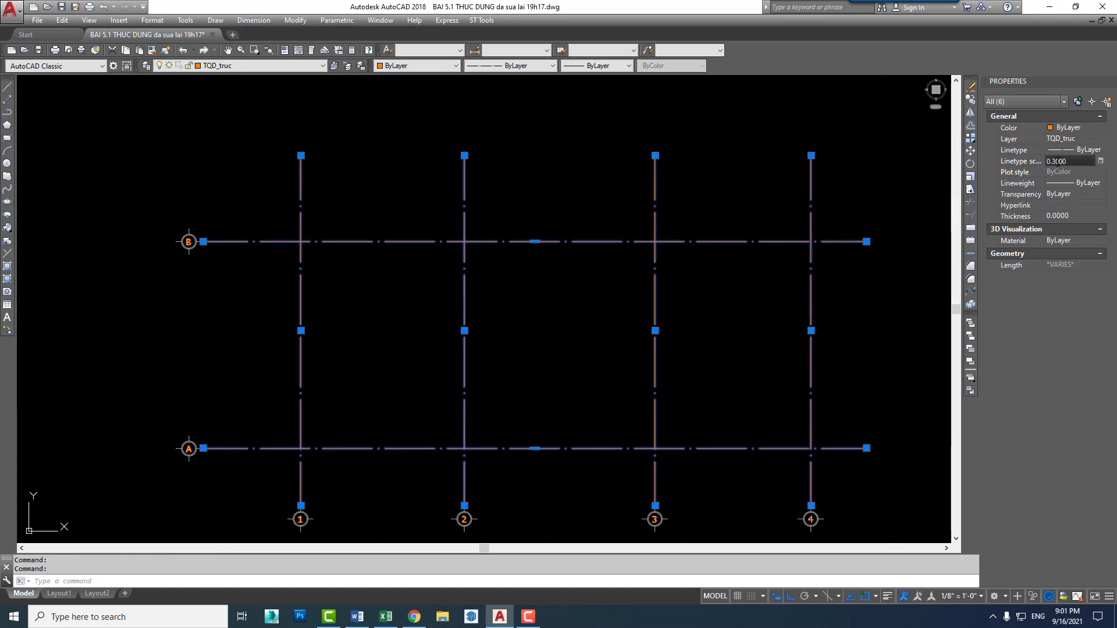
{"action": "key", "text": "Escape"}
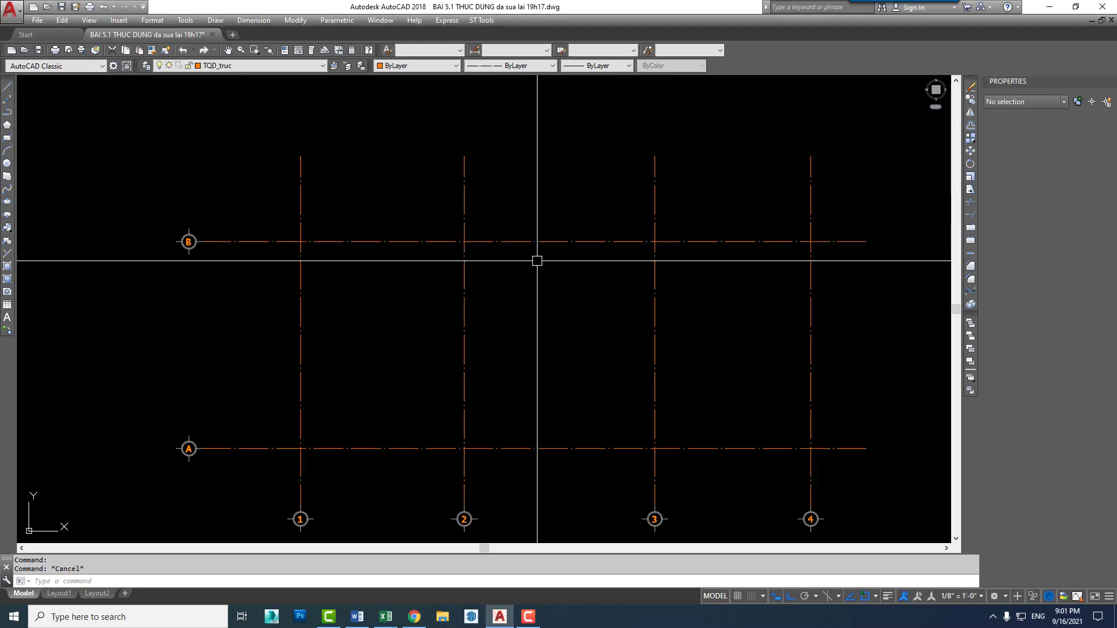
{"action": "middle_click_drag", "start_coordinate": [541, 332], "coordinate": [539, 311]}
- Select the grid bubbles, then erase bubble B
{"action": "mouse_move", "coordinate": [148, 209]}
{"action": "left_mouse_down"}
{"action": "mouse_move", "coordinate": [268, 390]}
{"action": "mouse_move", "coordinate": [670, 457]}
{"action": "left_mouse_up"}
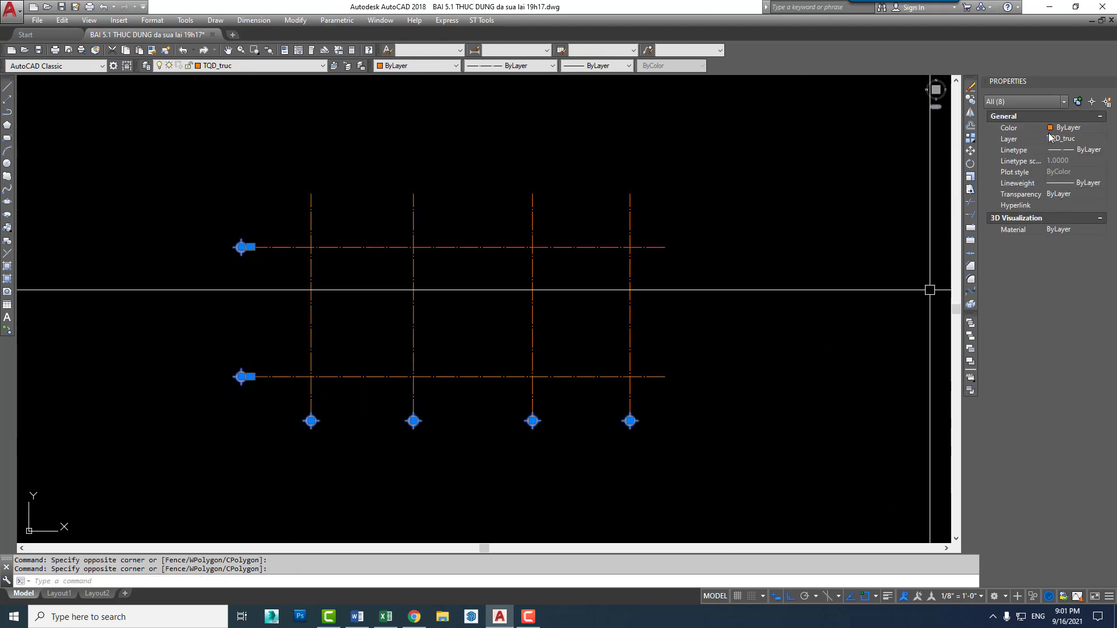
{"action": "left_click", "coordinate": [1006, 125]}
{"action": "scroll", "coordinate": [292, 249], "scroll_direction": "up", "scroll_amount": 5}
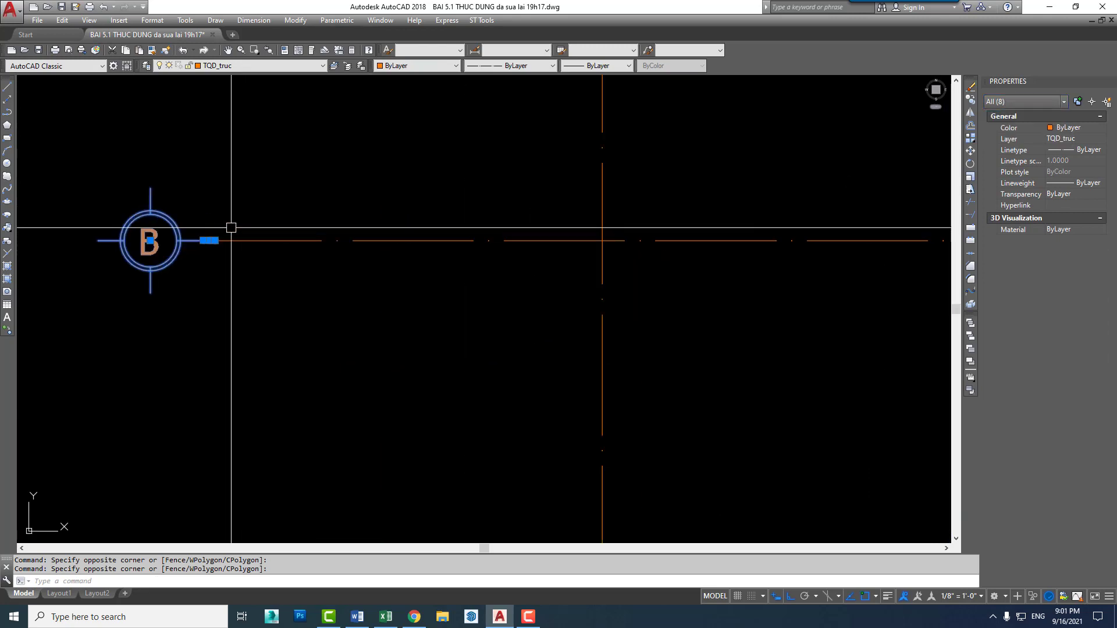
{"action": "key", "text": "Escape"}
{"action": "left_click", "coordinate": [181, 233]}
{"action": "key", "text": "Delete"}
{"action": "scroll", "coordinate": [264, 300], "scroll_direction": "down", "scroll_amount": 3}
- Restore the erased bubble B with undo
{"action": "left_click", "coordinate": [274, 269]}
{"action": "left_click_drag", "start_coordinate": [225, 224], "coordinate": [304, 445]}
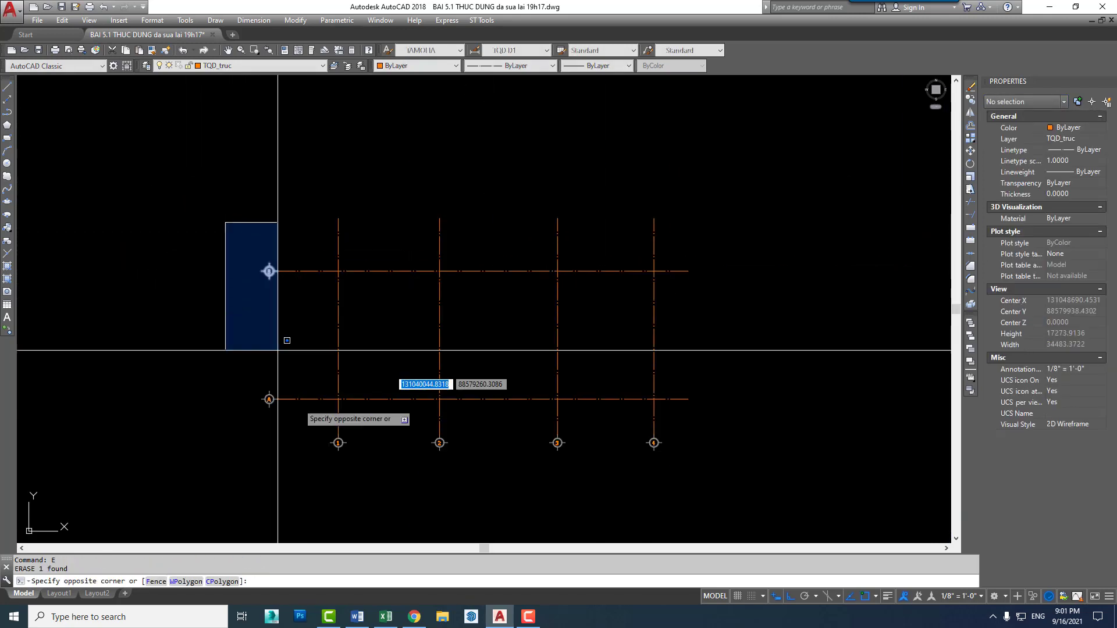
{"action": "scroll", "coordinate": [271, 404], "scroll_direction": "up", "scroll_amount": 3}
{"action": "key", "text": "Escape"}
{"action": "key", "text": "ctrl+z"}
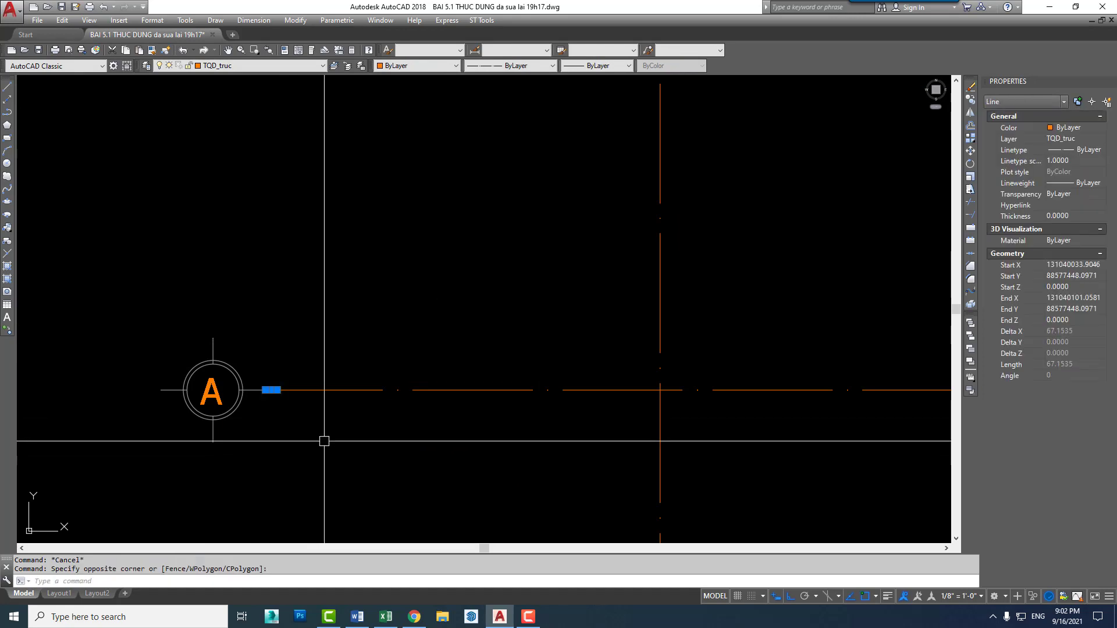
- Select bubbles A, B and 1–4, then clear the selection
{"action": "scroll", "coordinate": [411, 444], "scroll_direction": "down", "scroll_amount": 3}
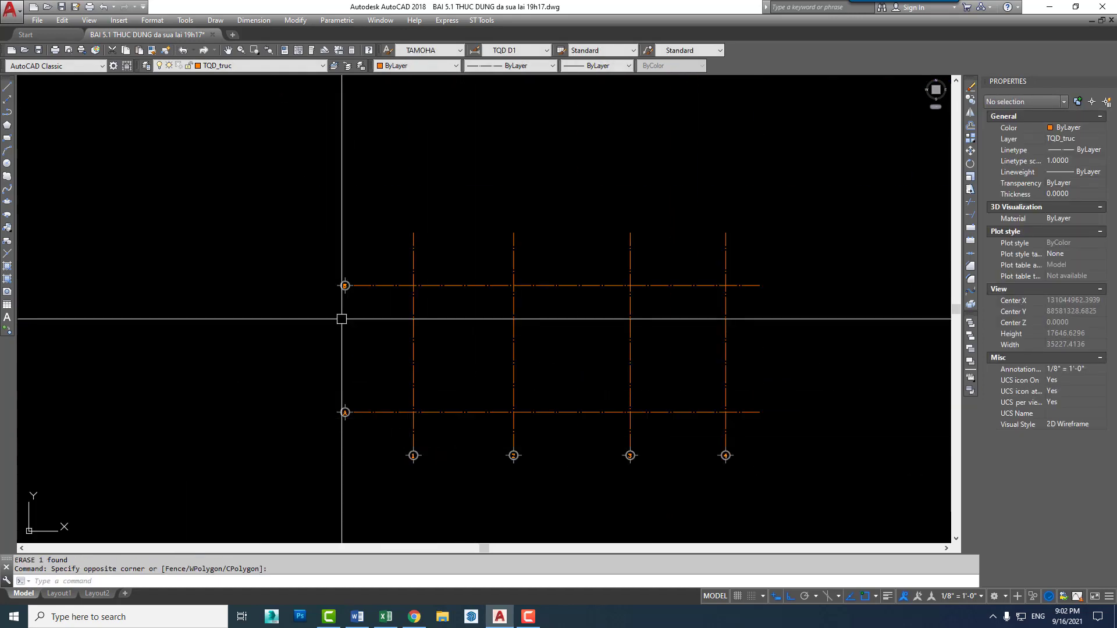
{"action": "left_click", "coordinate": [313, 260]}
{"action": "left_click", "coordinate": [385, 448]}
{"action": "left_click", "coordinate": [382, 442]}
{"action": "left_click", "coordinate": [801, 450]}
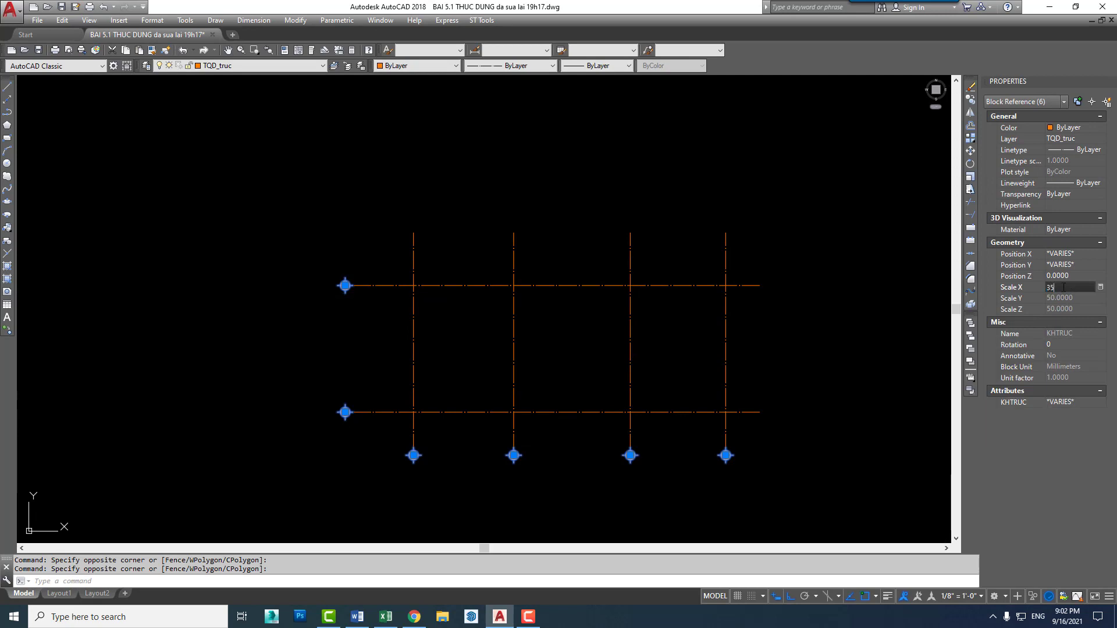
{"action": "key", "text": "Escape"}
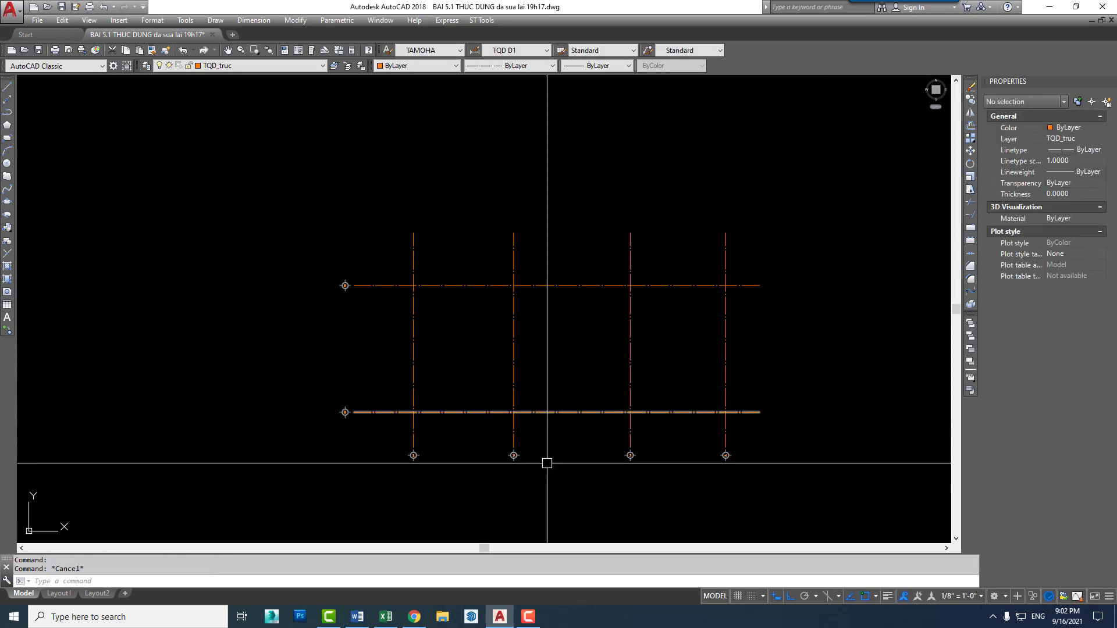
- Start a stretch on the four bottom grid bubbles and set its base point
{"action": "type", "text": "s"}
{"action": "key", "text": "Return"}
{"action": "left_click", "coordinate": [386, 481]}
{"action": "left_click", "coordinate": [783, 439]}
{"action": "key", "text": "Return"}
{"action": "scroll", "coordinate": [600, 448], "scroll_direction": "up", "scroll_amount": 3}
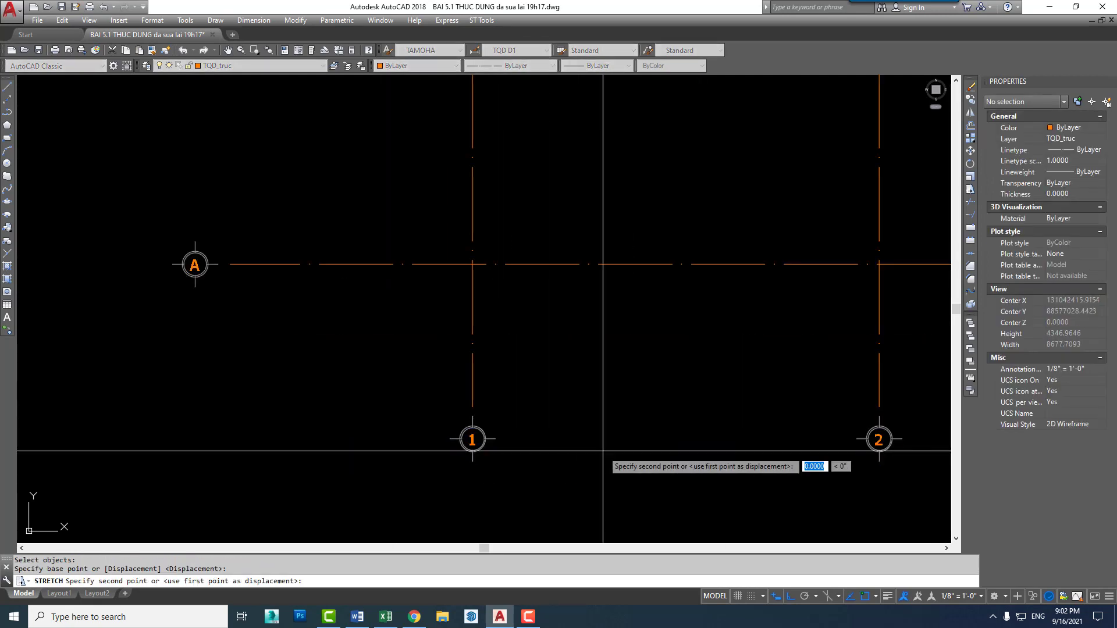
{"action": "left_click", "coordinate": [605, 445]}
{"action": "scroll", "coordinate": [507, 322], "scroll_direction": "down", "scroll_amount": 2}
- Shift bubbles A and B slightly to the right
{"action": "left_click", "coordinate": [412, 177]}
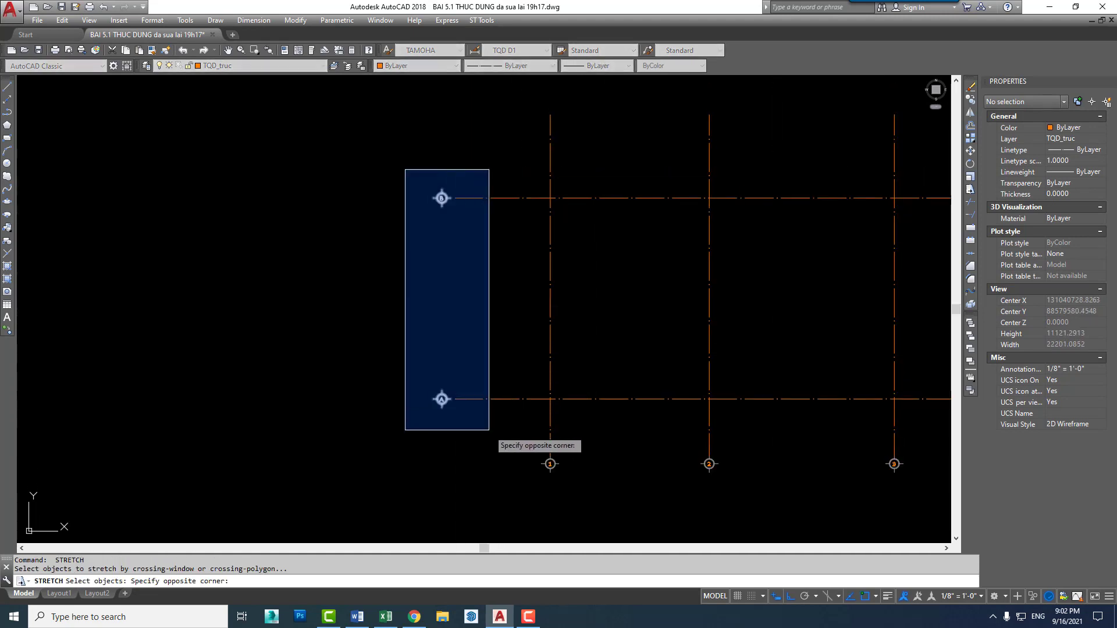
{"action": "left_click", "coordinate": [489, 429]}
{"action": "scroll", "coordinate": [484, 338], "scroll_direction": "up", "scroll_amount": 2}
{"action": "key", "text": "Return"}
{"action": "left_click", "coordinate": [466, 334]}
{"action": "scroll", "coordinate": [477, 355], "scroll_direction": "down", "scroll_amount": 2}
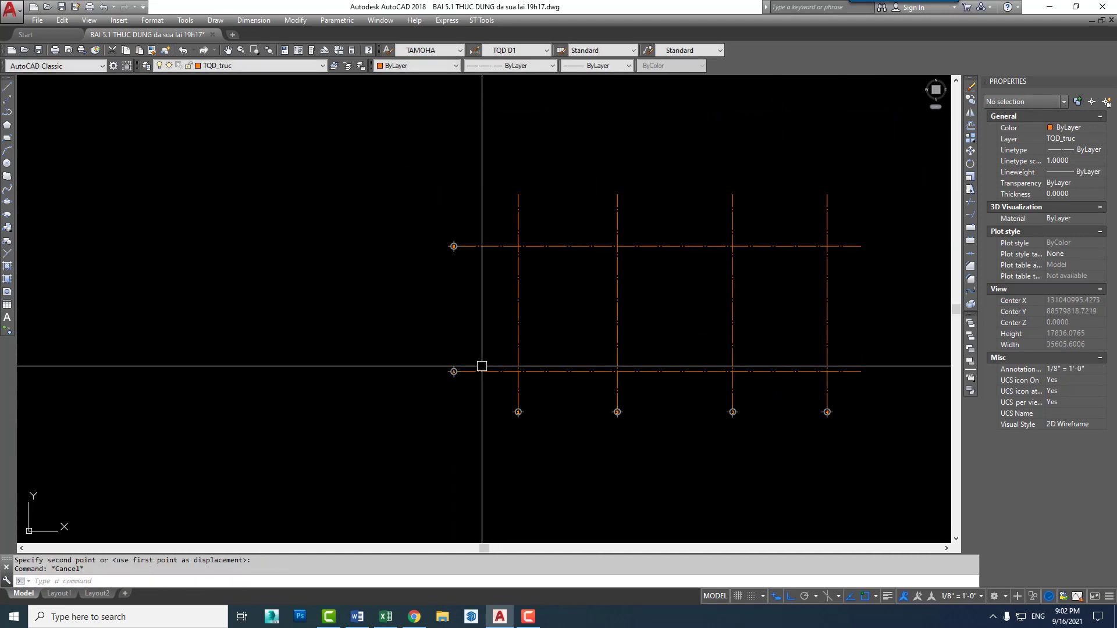
- Turn all layers back on with LAYON
{"action": "type", "text": "layon"}
{"action": "key", "text": "Return"}
{"action": "scroll", "coordinate": [640, 407], "scroll_direction": "down", "scroll_amount": 2}
- Isolate the TQD_text layer with LAYISO so only text shows
{"action": "scroll", "coordinate": [590, 417], "scroll_direction": "up", "scroll_amount": 2}
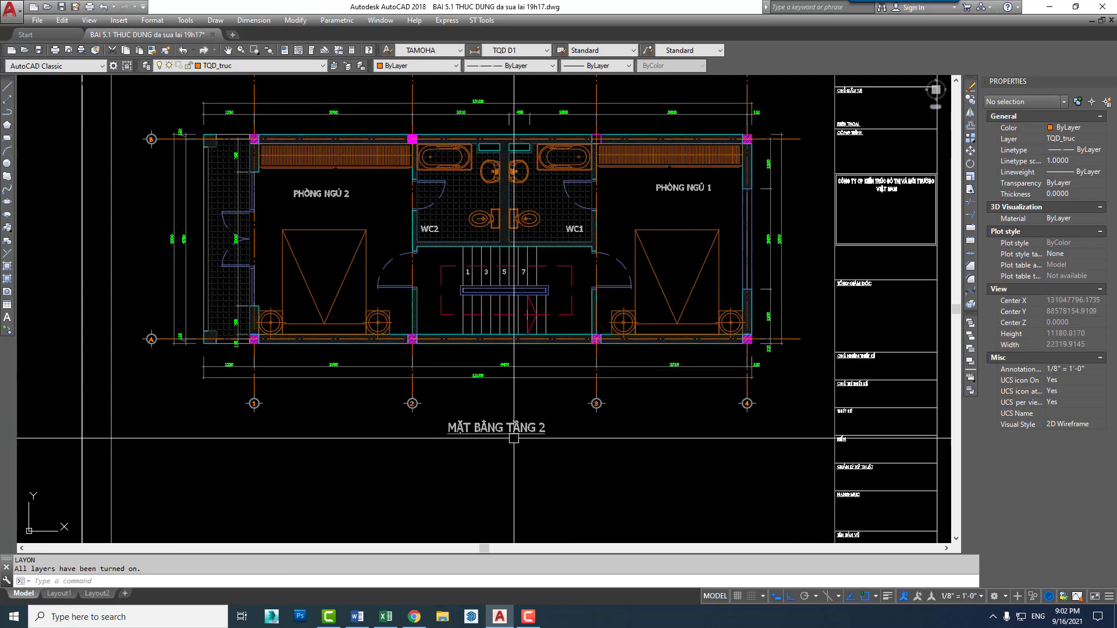
{"action": "type", "text": "layiso"}
{"action": "key", "text": "Return"}
{"action": "left_click", "coordinate": [523, 425]}
{"action": "key", "text": "Return"}
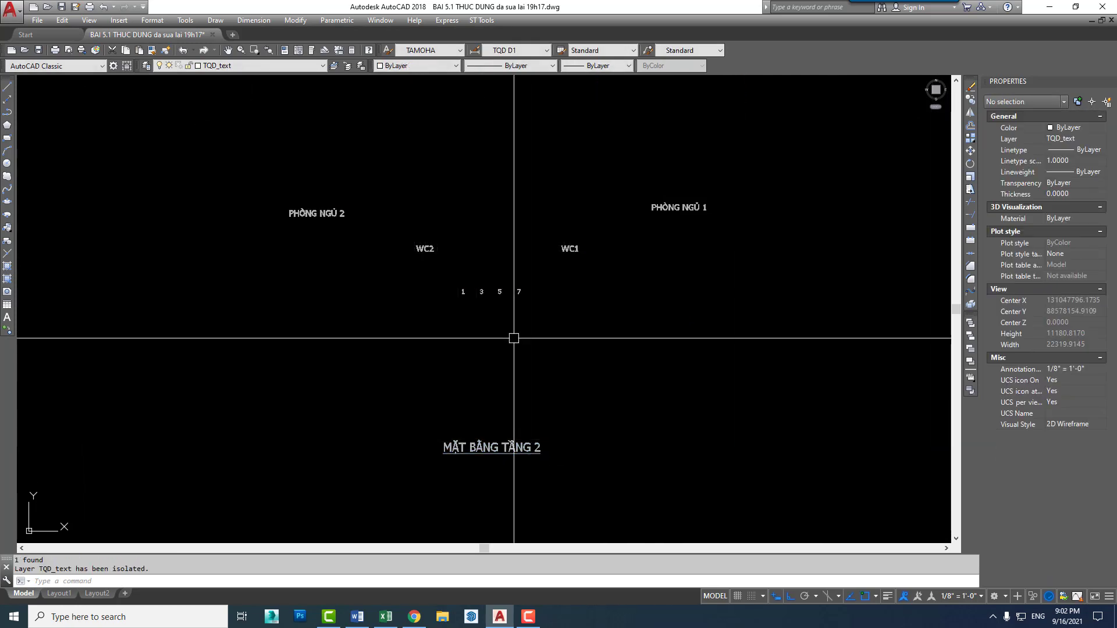
- Reduce both PHÒNG NGỦ labels' text height to 105 in Properties
{"action": "scroll", "coordinate": [518, 326], "scroll_direction": "down", "scroll_amount": 3}
{"action": "scroll", "coordinate": [613, 260], "scroll_direction": "up", "scroll_amount": 3}
{"action": "left_click", "coordinate": [708, 209]}
{"action": "left_click", "coordinate": [256, 252]}
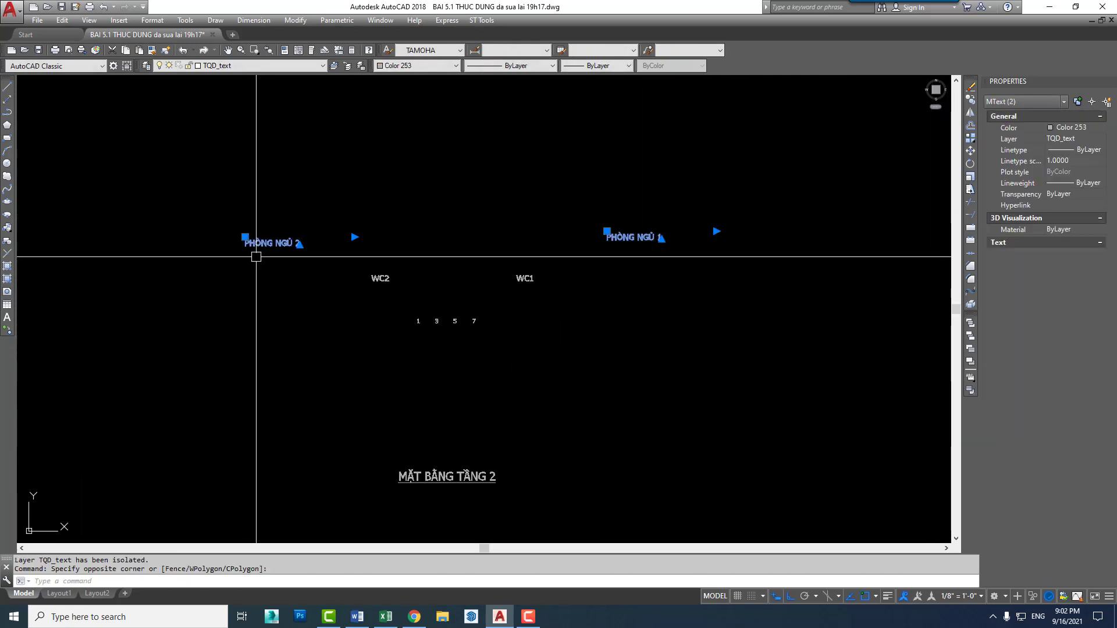
{"action": "left_click", "coordinate": [1065, 311]}
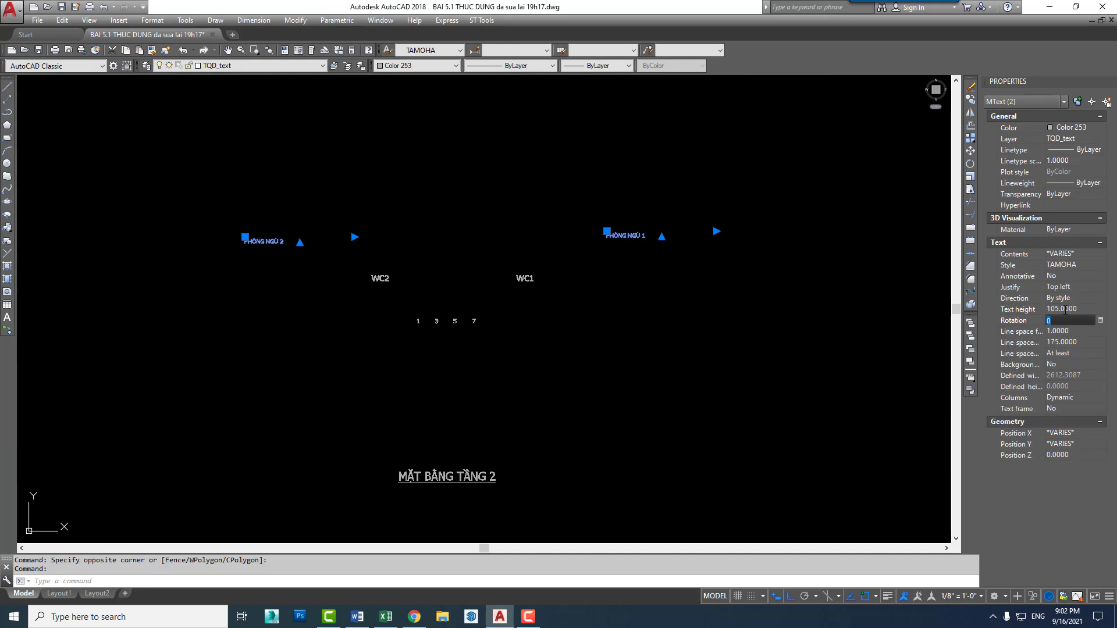
{"action": "key", "text": "Escape"}
{"action": "key", "text": "Escape"}
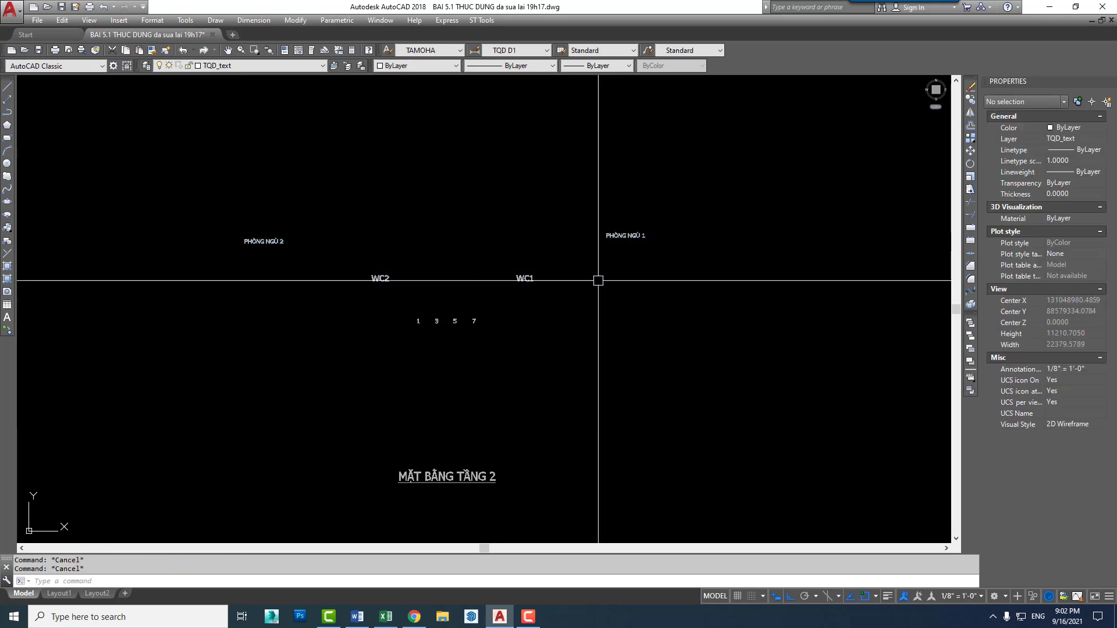
- Match WC1 and WC2 to the PHÒNG NGỦ 1 label style using MATCHPROP
{"action": "type", "text": "ma"}
{"action": "key", "text": "space"}
{"action": "left_click", "coordinate": [619, 236]}
{"action": "left_click", "coordinate": [648, 257]}
{"action": "left_click", "coordinate": [339, 288]}
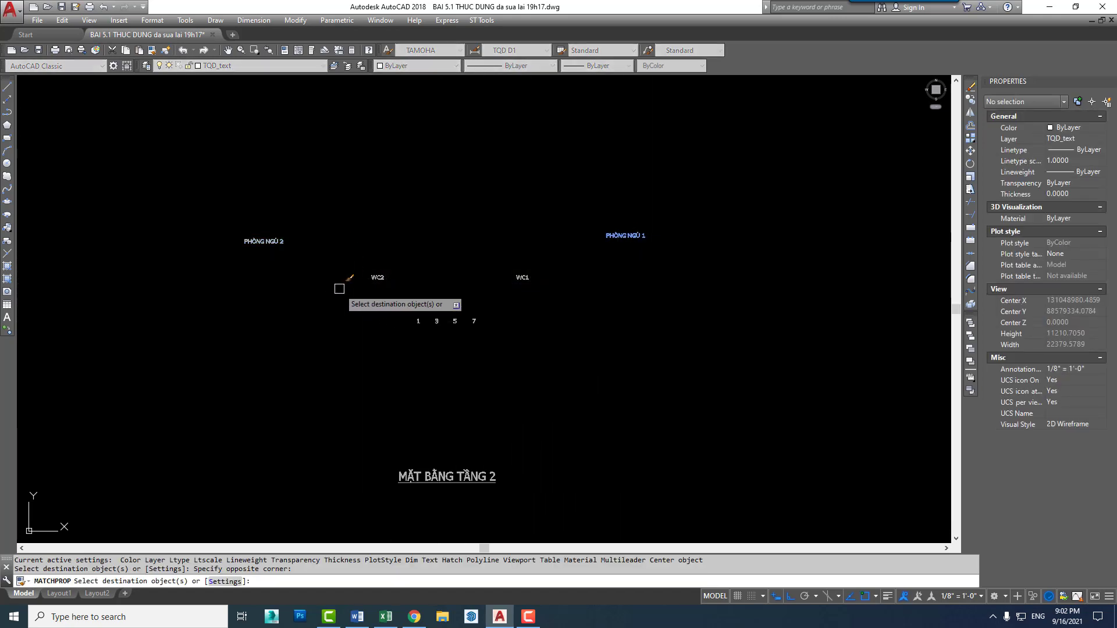
{"action": "key", "text": "Escape"}
- Set the stair numbers 1, 3, 5, 7 to text height 70
{"action": "left_click", "coordinate": [393, 304]}
{"action": "left_click", "coordinate": [512, 337]}
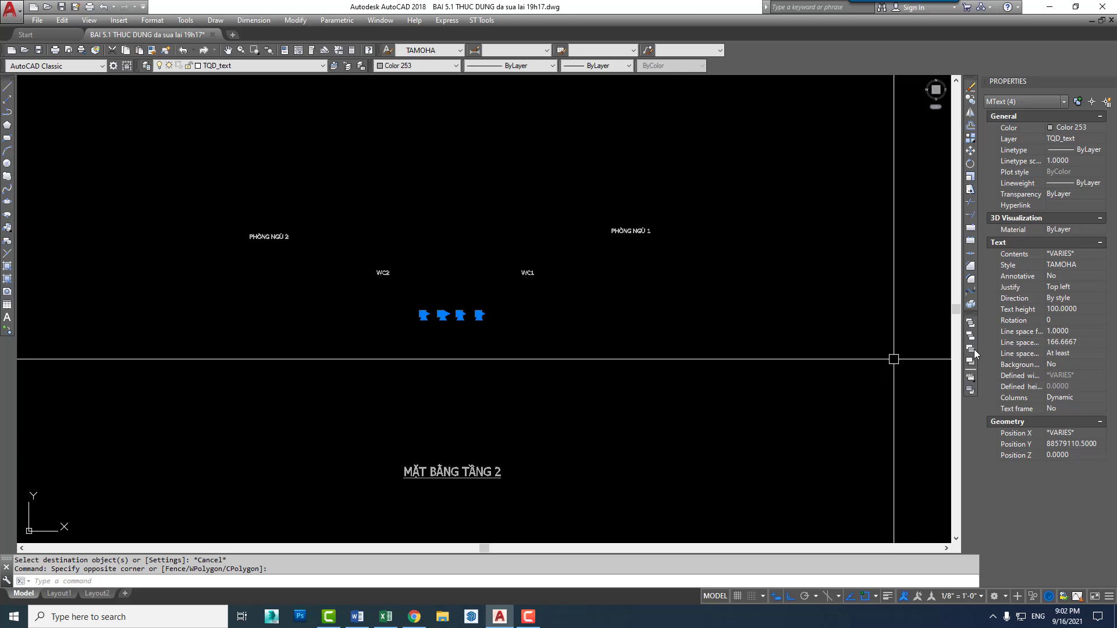
{"action": "left_click", "coordinate": [1068, 311]}
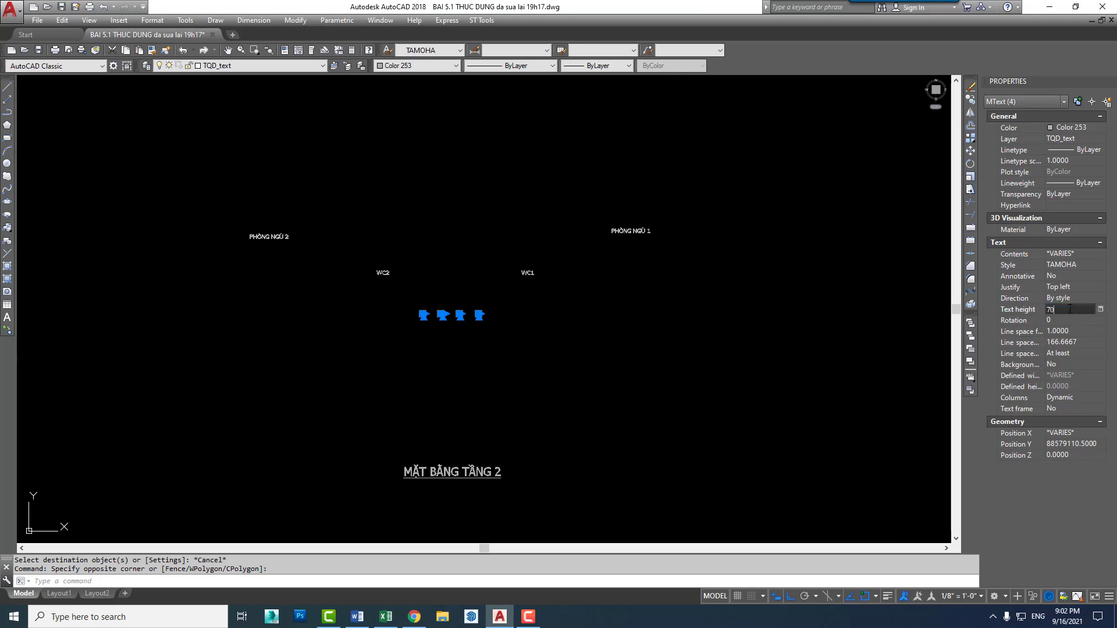
{"action": "key", "text": "Escape"}
{"action": "left_click", "coordinate": [552, 443]}
- Set the MẶT BẰNG TẦNG 2 title's text height to 140
{"action": "left_click", "coordinate": [508, 473]}
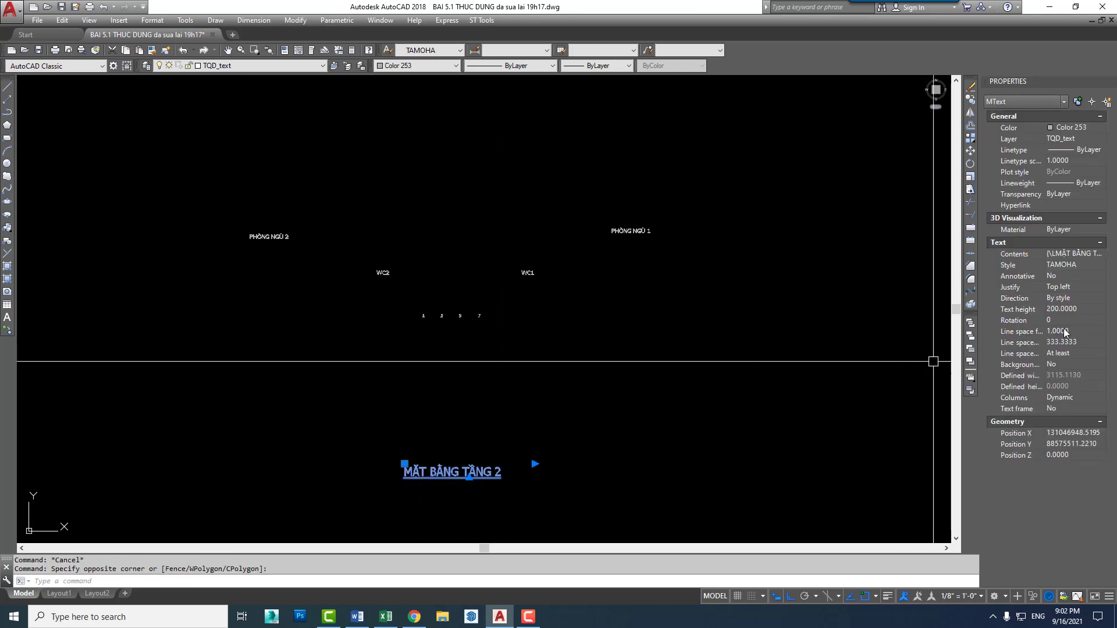
{"action": "left_click", "coordinate": [1066, 344]}
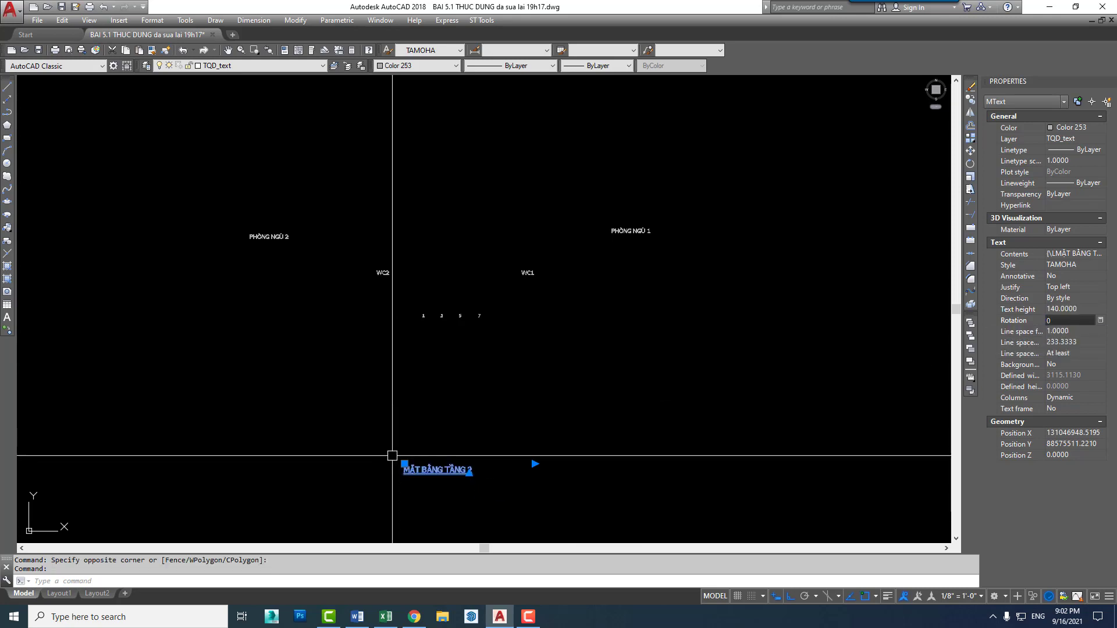
{"action": "middle_click_drag", "start_coordinate": [452, 487], "coordinate": [520, 431]}
{"action": "scroll", "coordinate": [664, 261], "scroll_direction": "down", "scroll_amount": 2}
{"action": "key", "text": "Escape"}
- Explode all nine text labels into single-line text, then turn all layers on with LAYON
{"action": "left_click", "coordinate": [700, 212]}
{"action": "left_click", "coordinate": [355, 403]}
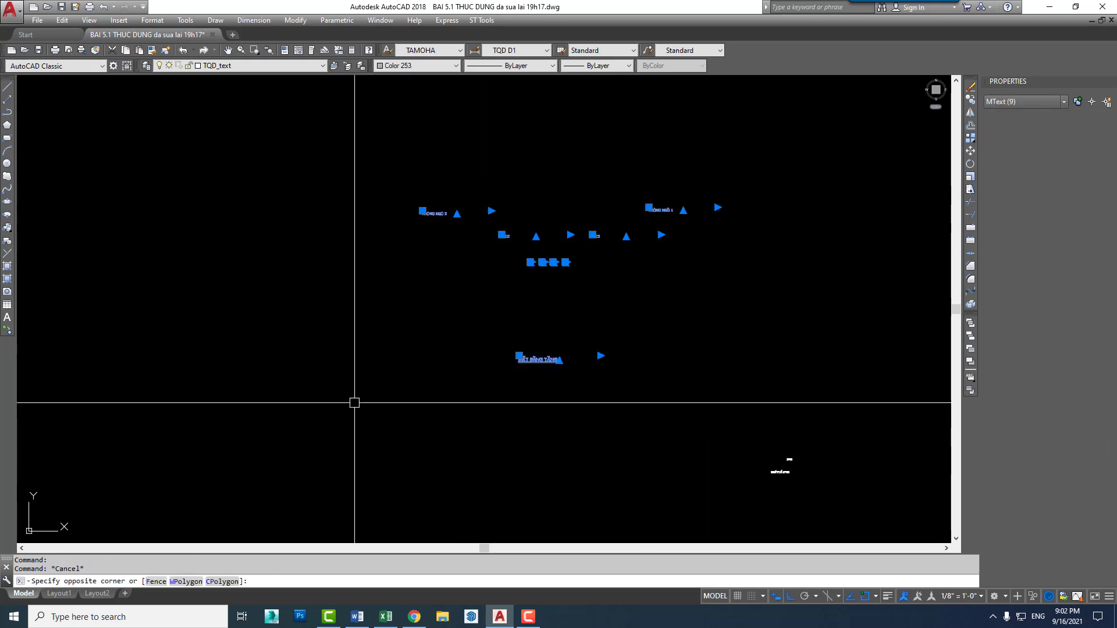
{"action": "key", "text": "Escape"}
{"action": "left_click", "coordinate": [407, 155]}
{"action": "left_click", "coordinate": [688, 384]}
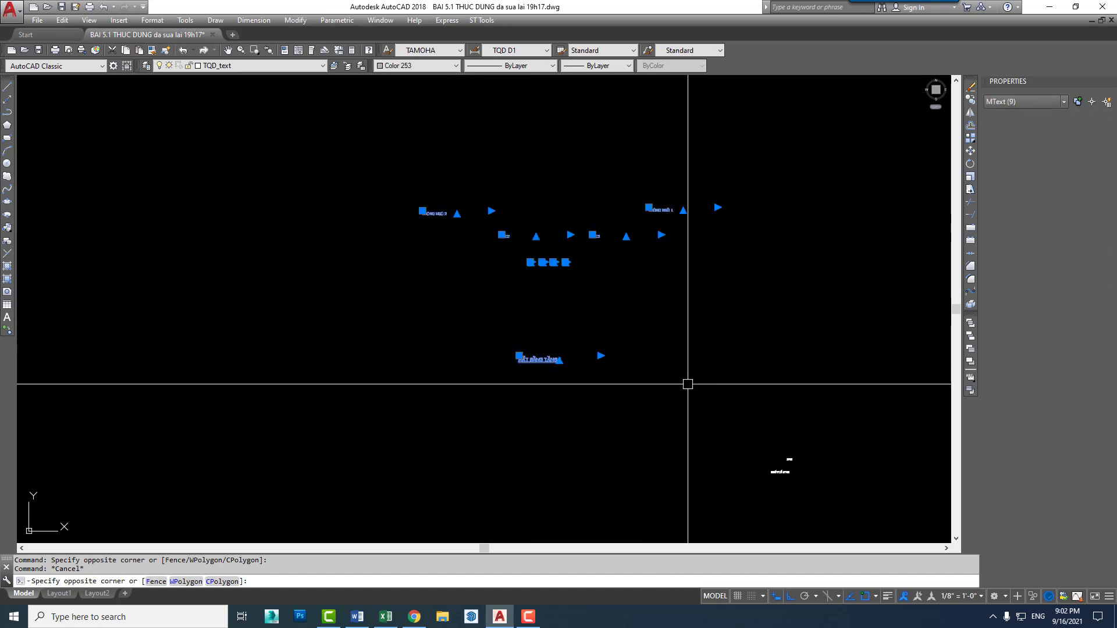
{"action": "scroll", "coordinate": [642, 253], "scroll_direction": "up", "scroll_amount": 2}
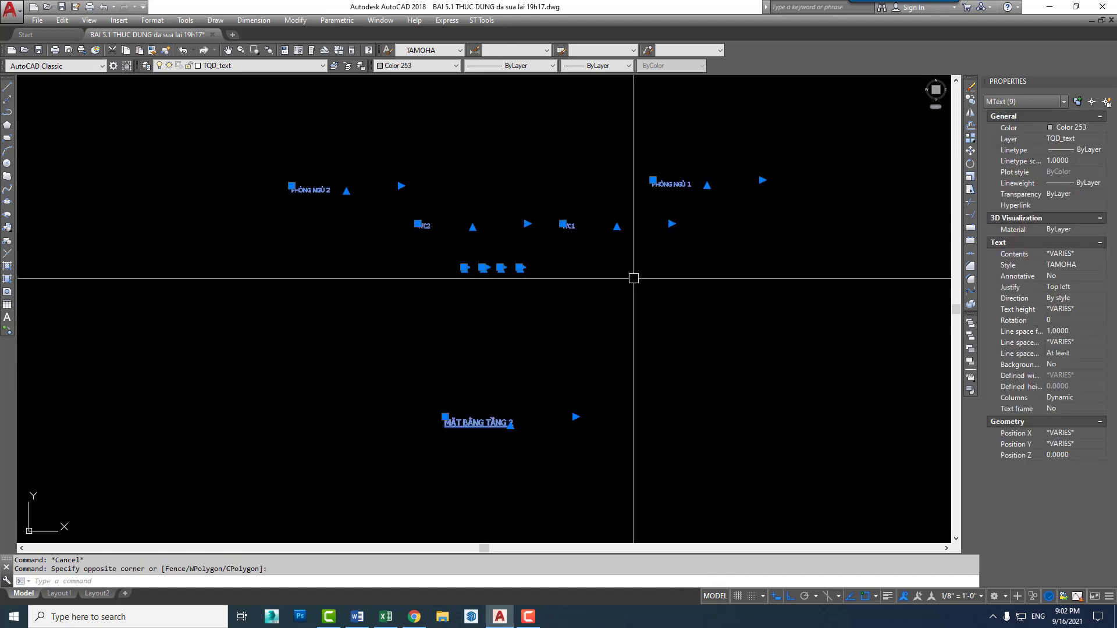
{"action": "type", "text": "x"}
{"action": "key", "text": "Return"}
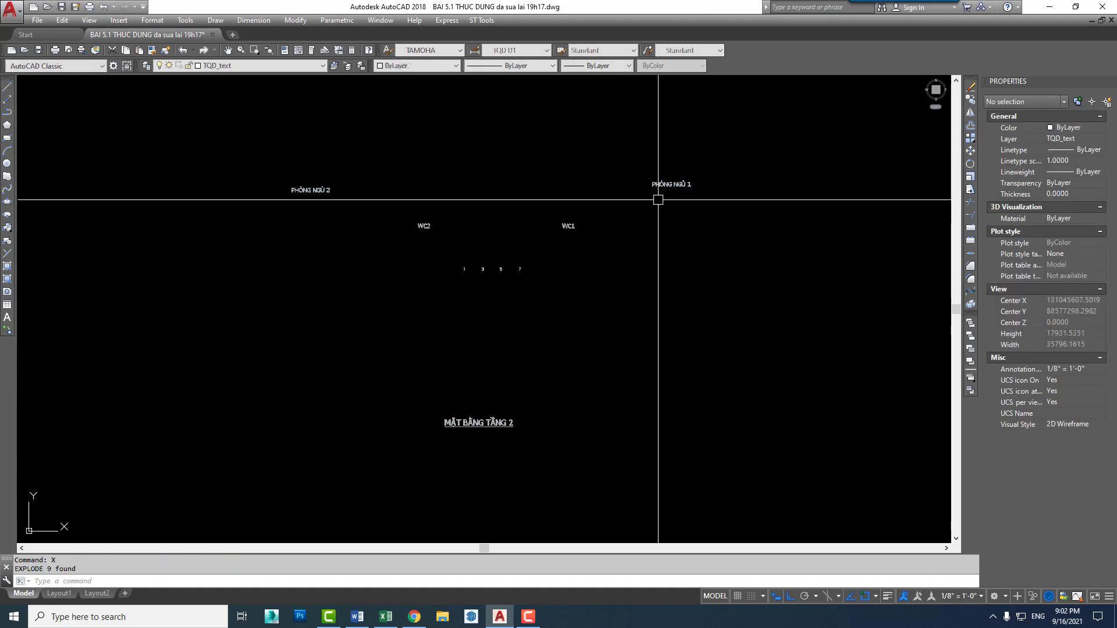
{"action": "left_click", "coordinate": [669, 183]}
{"action": "type", "text": "layon"}
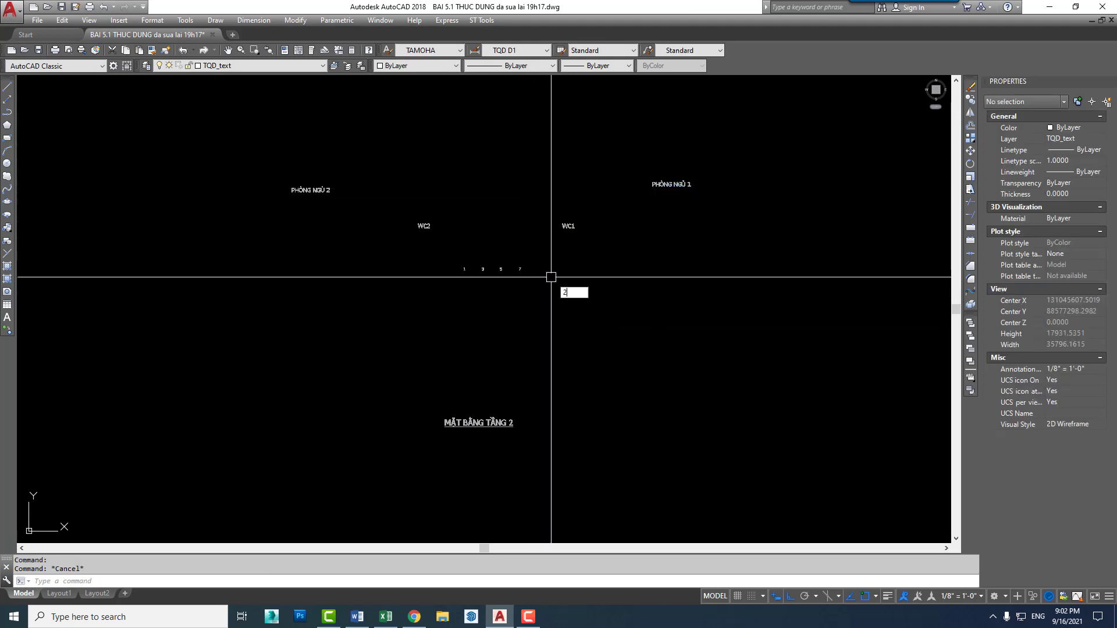
{"action": "key", "text": "Return"}
- Change the MẶT BẰNG TẦNG 2 title's Justify property to Center
{"action": "scroll", "coordinate": [487, 407], "scroll_direction": "up", "scroll_amount": 2}
{"action": "left_click", "coordinate": [487, 397]}
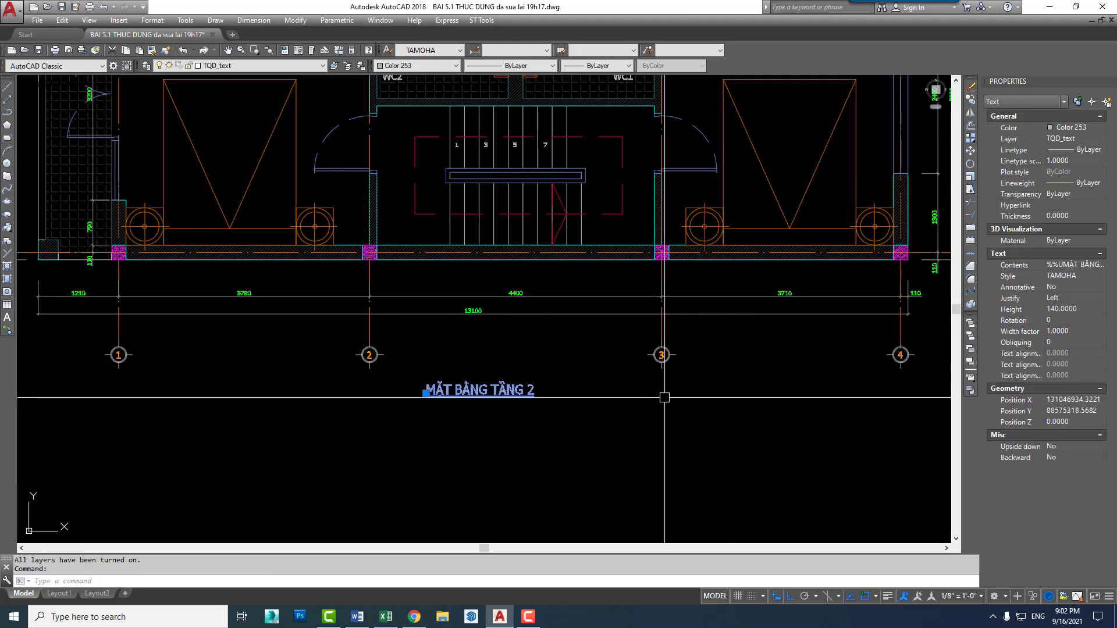
{"action": "left_click", "coordinate": [1064, 298]}
{"action": "left_click", "coordinate": [1065, 322]}
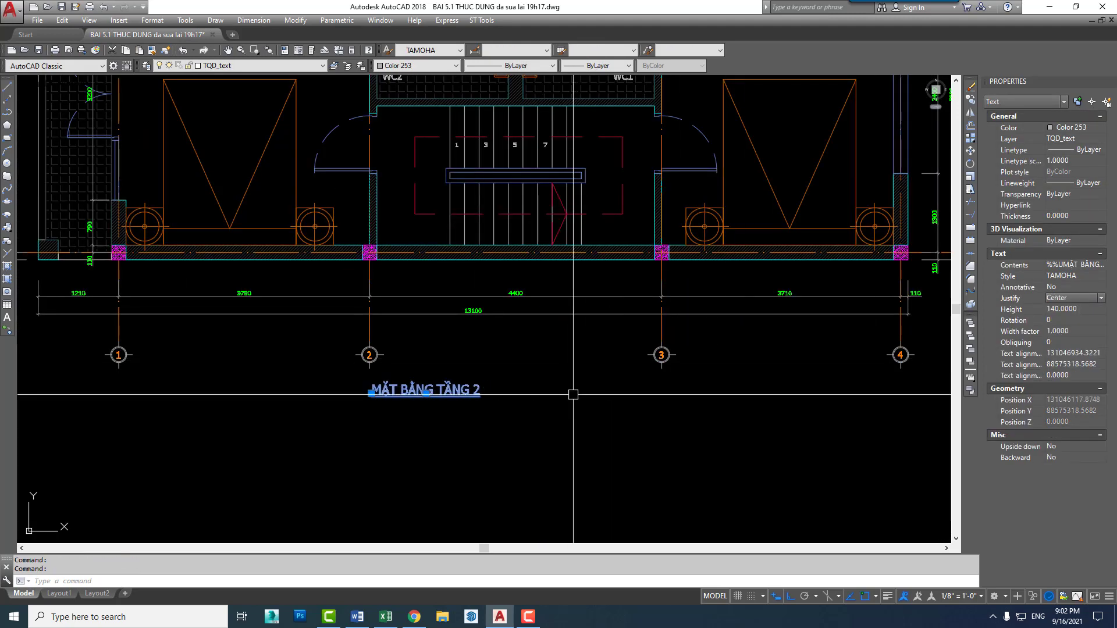
{"action": "left_click", "coordinate": [427, 393]}
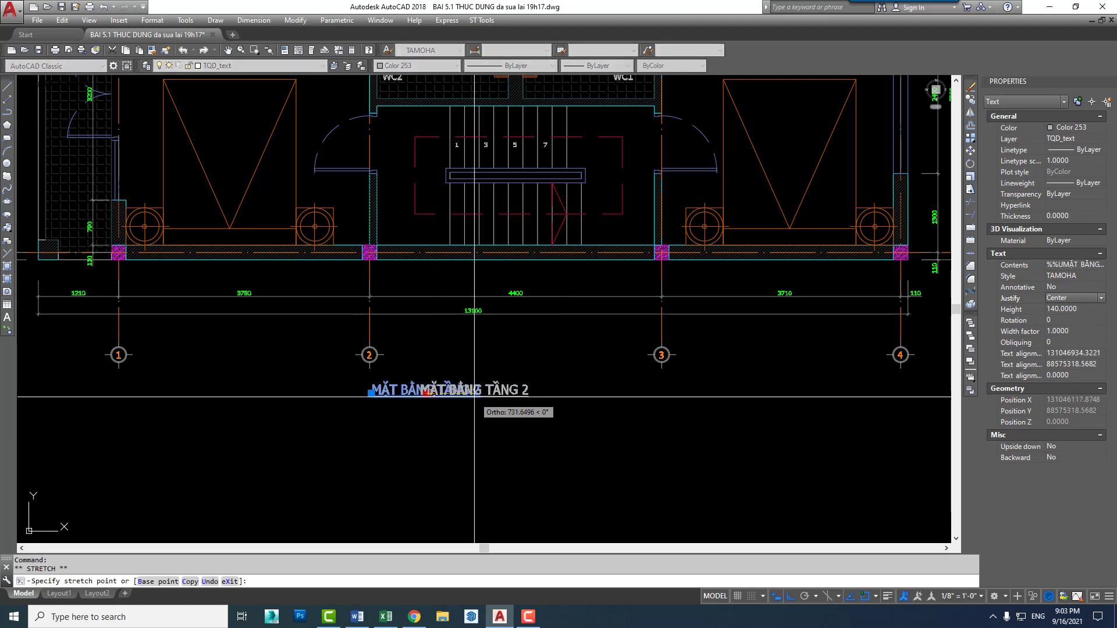
{"action": "scroll", "coordinate": [519, 416], "scroll_direction": "down", "scroll_amount": 2}
{"action": "key", "text": "Escape"}
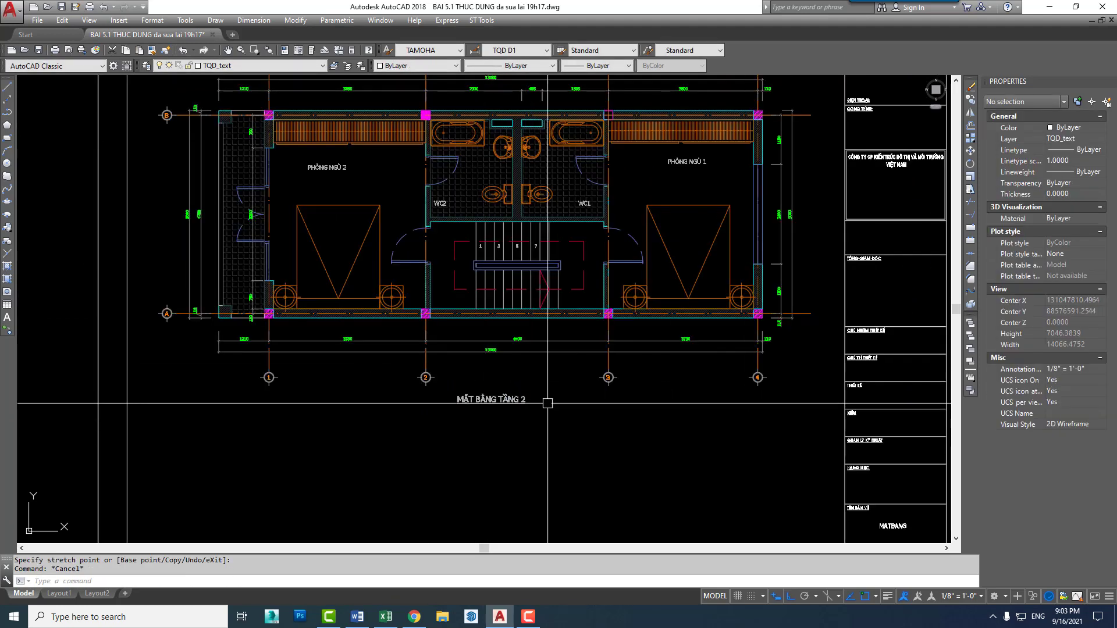
{"action": "type", "text": "s"}
{"action": "key", "text": "Return"}
- Stretch bottom axis bubbles 1–4 and the title upward, closer to the plan
{"action": "left_click", "coordinate": [823, 376]}
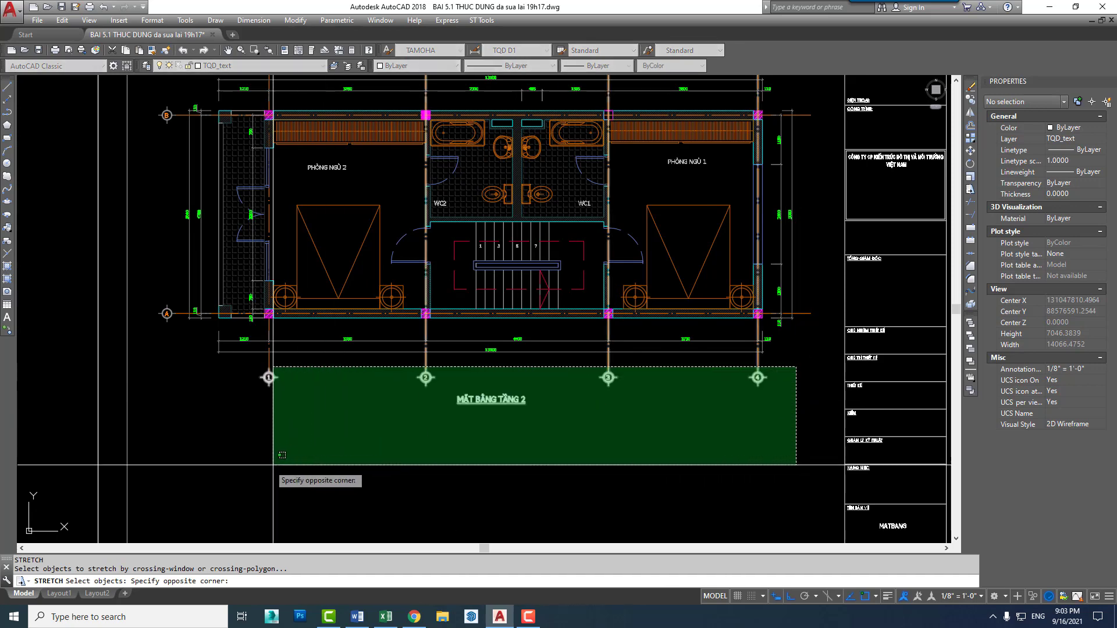
{"action": "left_click", "coordinate": [270, 497]}
{"action": "scroll", "coordinate": [292, 425], "scroll_direction": "up", "scroll_amount": 2}
{"action": "key", "text": "Return"}
{"action": "left_click", "coordinate": [412, 430]}
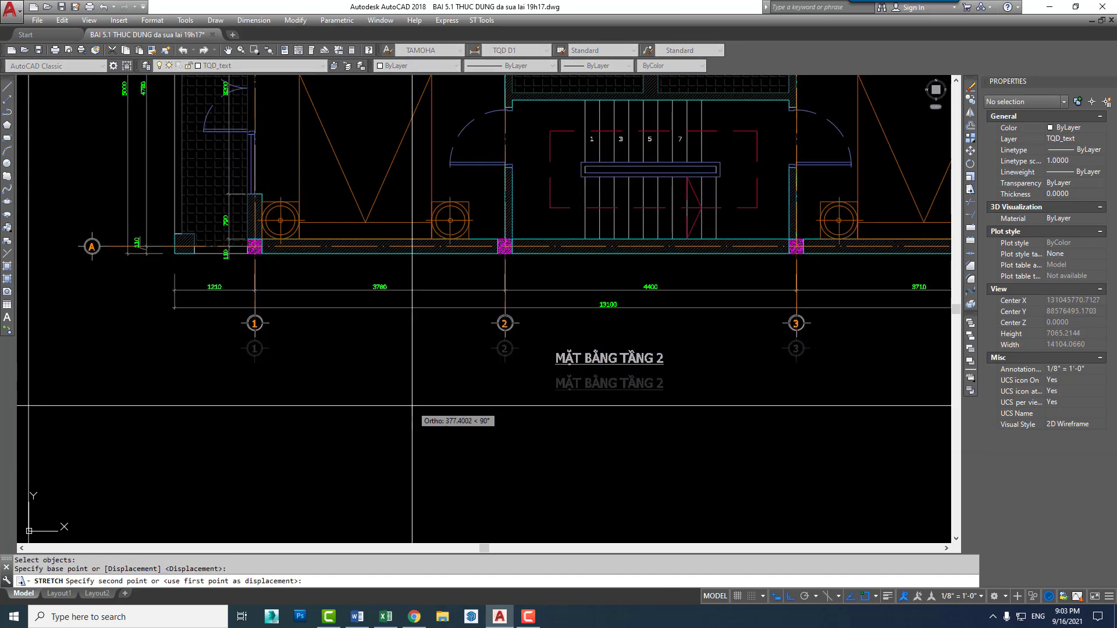
{"action": "left_click", "coordinate": [412, 409]}
{"action": "scroll", "coordinate": [412, 410], "scroll_direction": "down", "scroll_amount": 3}
{"action": "scroll", "coordinate": [256, 232], "scroll_direction": "up", "scroll_amount": 1}
{"action": "scroll", "coordinate": [256, 198], "scroll_direction": "up", "scroll_amount": 1}
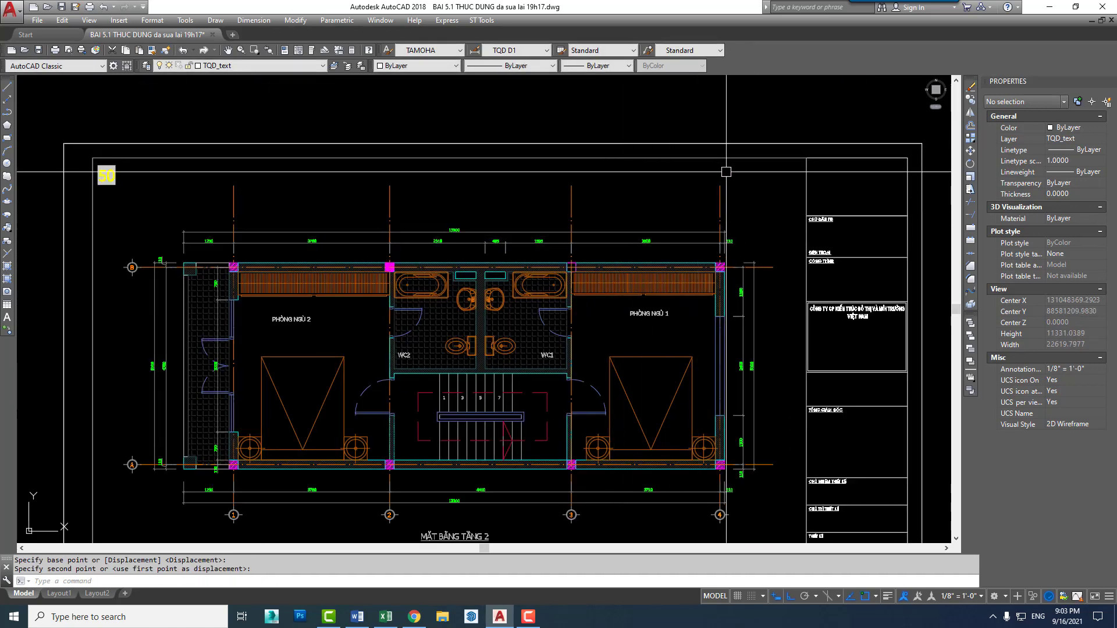
- Stretch objects crossing the frame's top edge using a second crossing window
{"action": "key", "text": "Return"}
{"action": "left_click", "coordinate": [743, 170]}
{"action": "left_click", "coordinate": [254, 194]}
{"action": "key", "text": "Return"}
{"action": "left_click", "coordinate": [291, 210]}
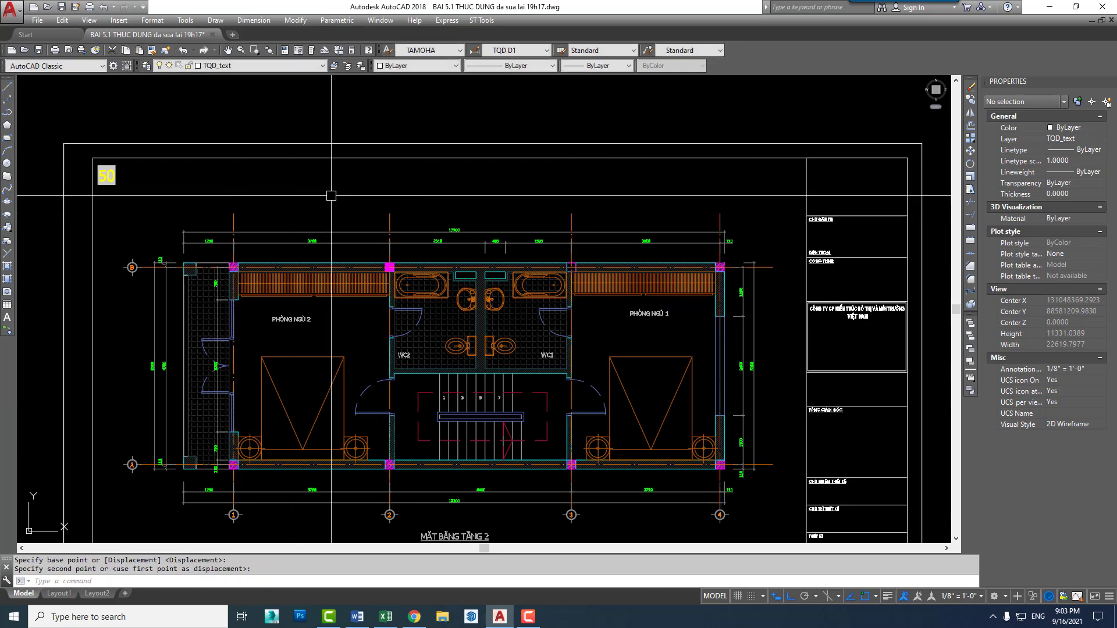
{"action": "scroll", "coordinate": [344, 266], "scroll_direction": "down", "scroll_amount": 2}
{"action": "middle_click_drag", "start_coordinate": [344, 266], "coordinate": [395, 210]}
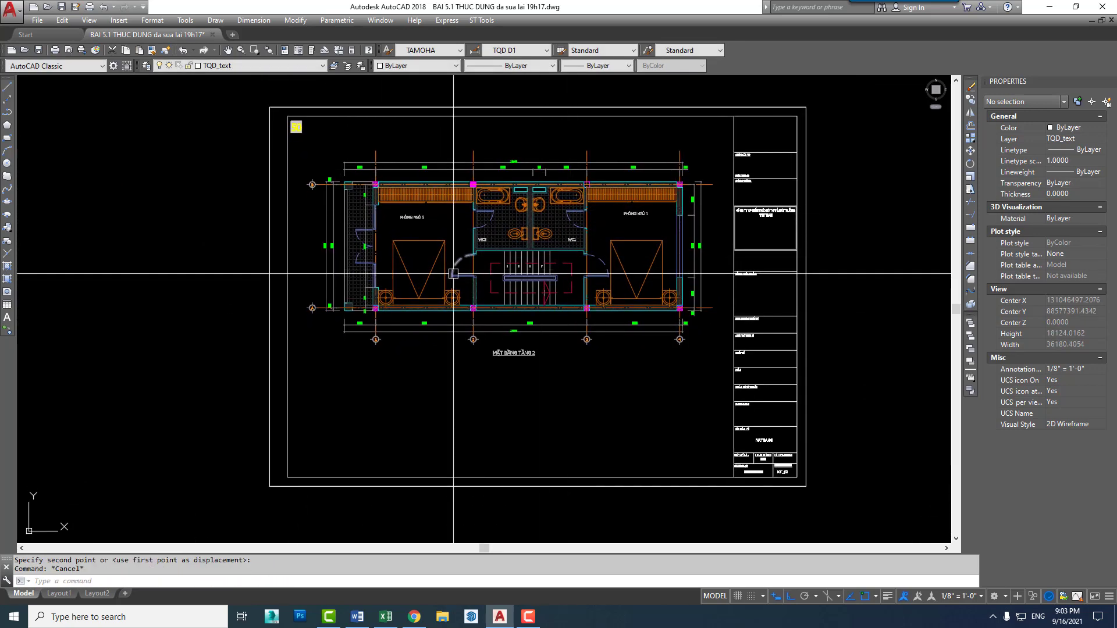
- Begin moving the title-block frame, then cancel the move
{"action": "type", "text": "m"}
{"action": "key", "text": "Return"}
{"action": "left_click", "coordinate": [415, 254]}
{"action": "left_click", "coordinate": [821, 237]}
{"action": "key", "text": "Return"}
{"action": "left_click", "coordinate": [809, 323]}
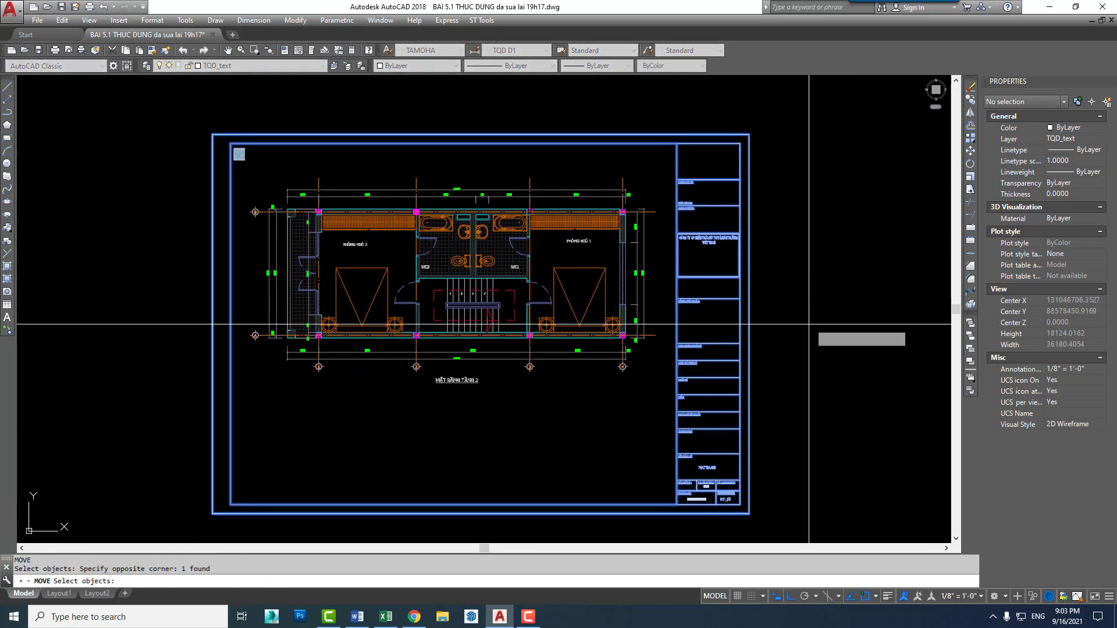
{"action": "middle_click_drag", "start_coordinate": [820, 273], "coordinate": [835, 282]}
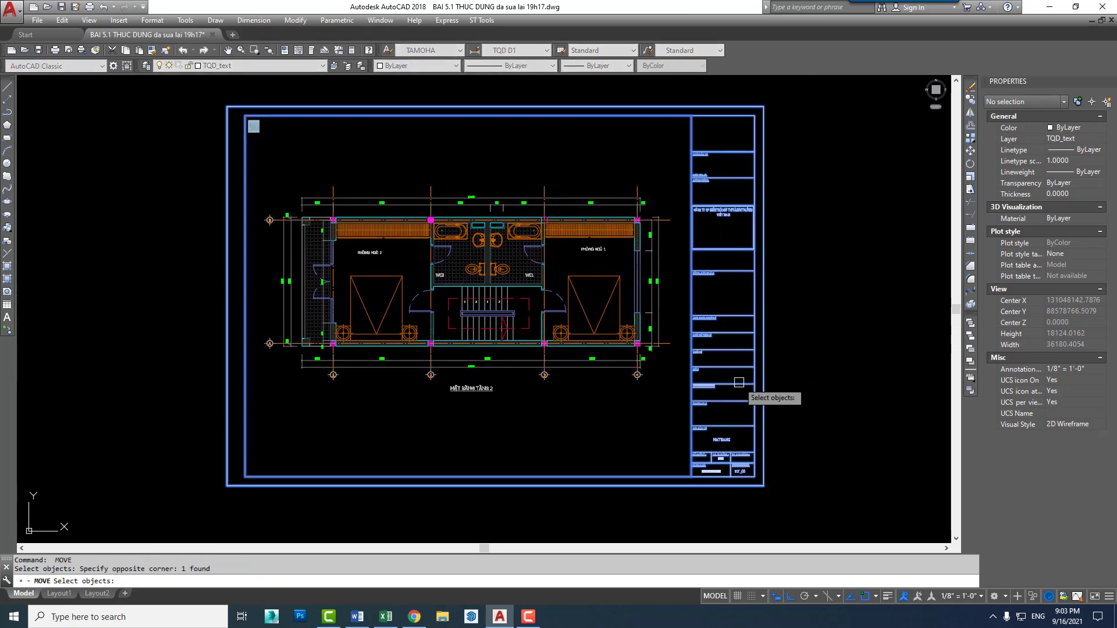
{"action": "scroll", "coordinate": [537, 346], "scroll_direction": "down", "scroll_amount": 2}
{"action": "key", "text": "Escape"}
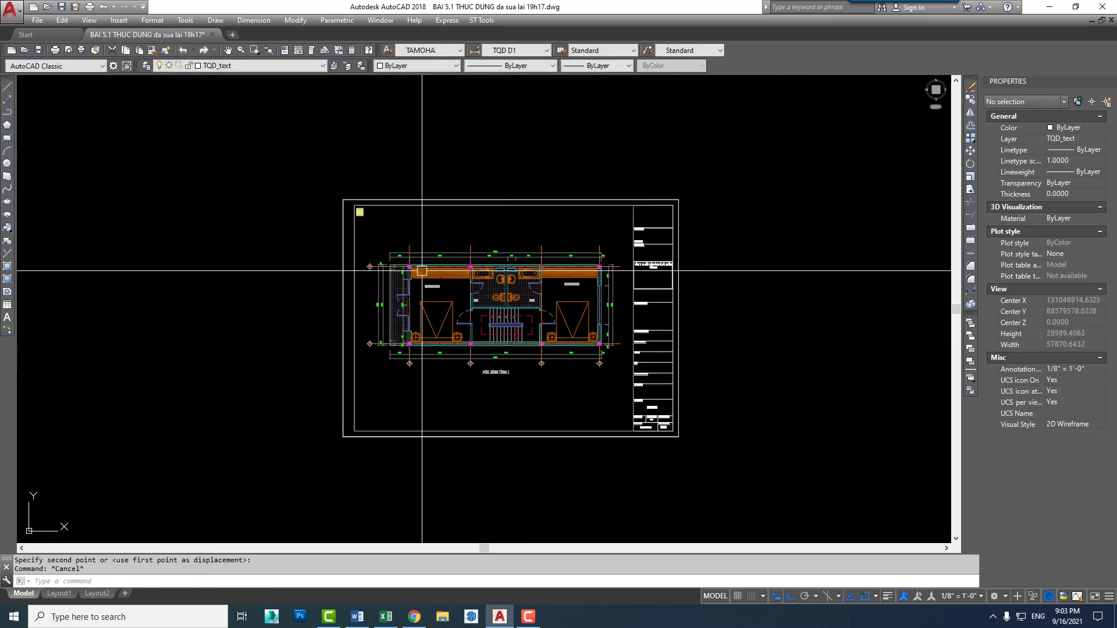
{"action": "scroll", "coordinate": [438, 277], "scroll_direction": "up", "scroll_amount": 2}
{"action": "scroll", "coordinate": [469, 267], "scroll_direction": "up", "scroll_amount": 3}
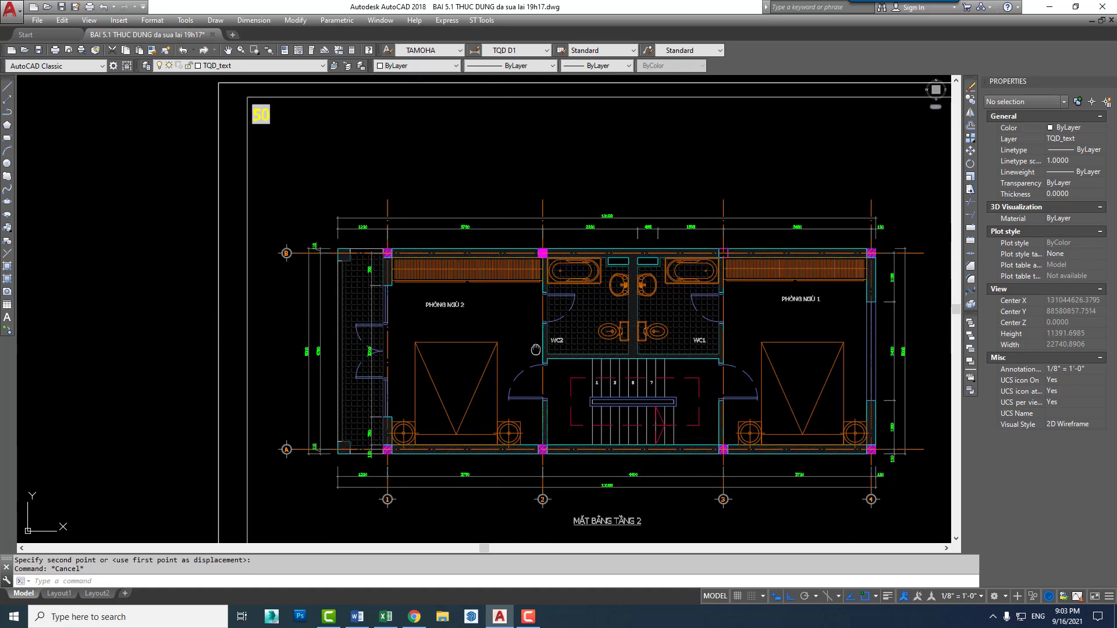
{"action": "scroll", "coordinate": [515, 344], "scroll_direction": "down", "scroll_amount": 1}
{"action": "scroll", "coordinate": [534, 354], "scroll_direction": "down", "scroll_amount": 1}
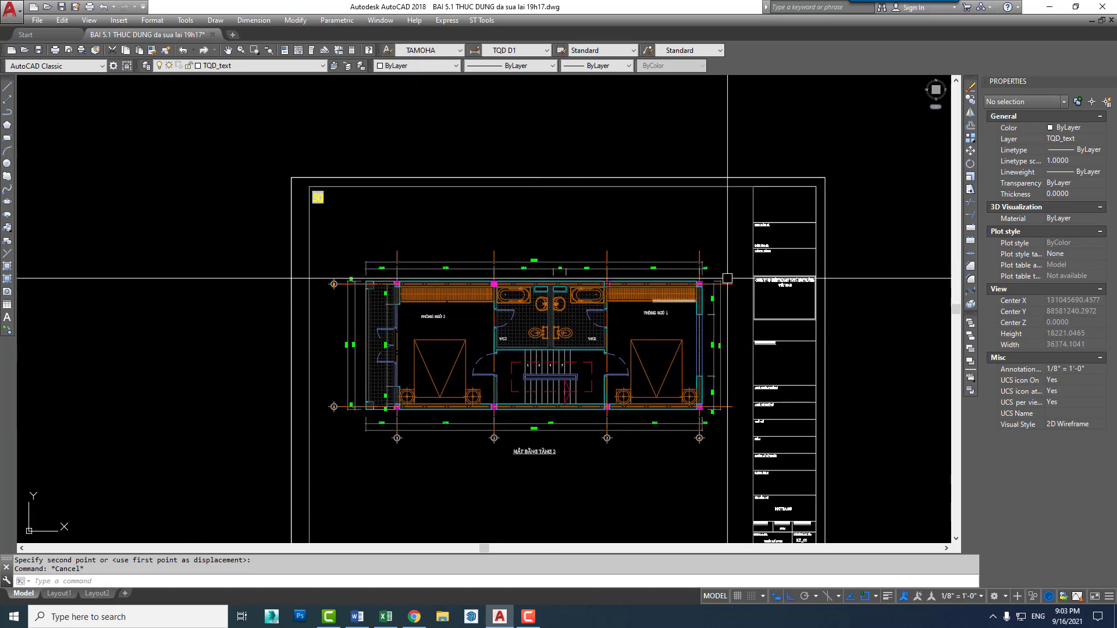
- Add a vertical 110 linear dimension at the top wall beside PHÒNG NGỦ 1
{"action": "scroll", "coordinate": [610, 289], "scroll_direction": "up", "scroll_amount": 3}
{"action": "scroll", "coordinate": [610, 290], "scroll_direction": "up", "scroll_amount": 6}
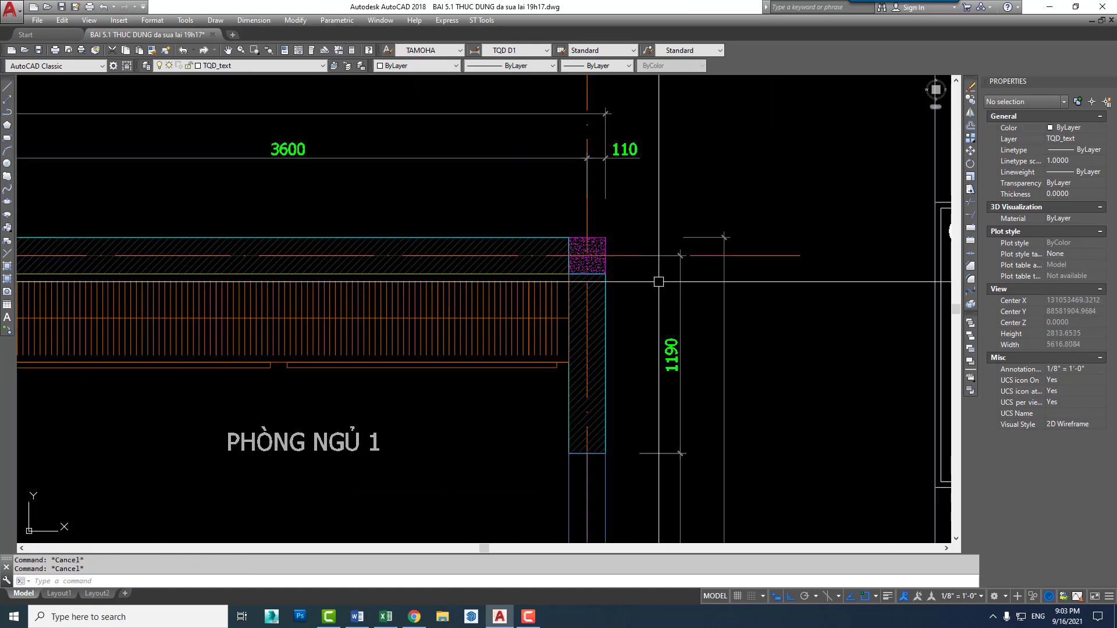
{"action": "type", "text": "dli"}
{"action": "key", "text": "space"}
{"action": "left_click", "coordinate": [642, 255]}
{"action": "left_click", "coordinate": [606, 238]}
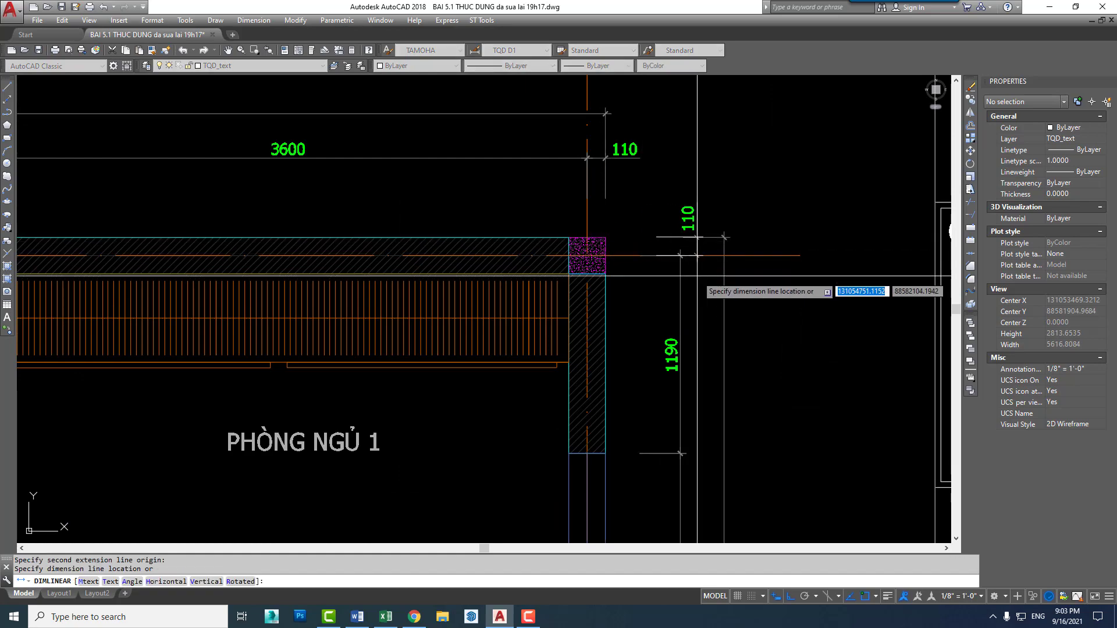
{"action": "scroll", "coordinate": [640, 349], "scroll_direction": "down", "scroll_amount": 3}
{"action": "scroll", "coordinate": [652, 385], "scroll_direction": "up", "scroll_amount": 3}
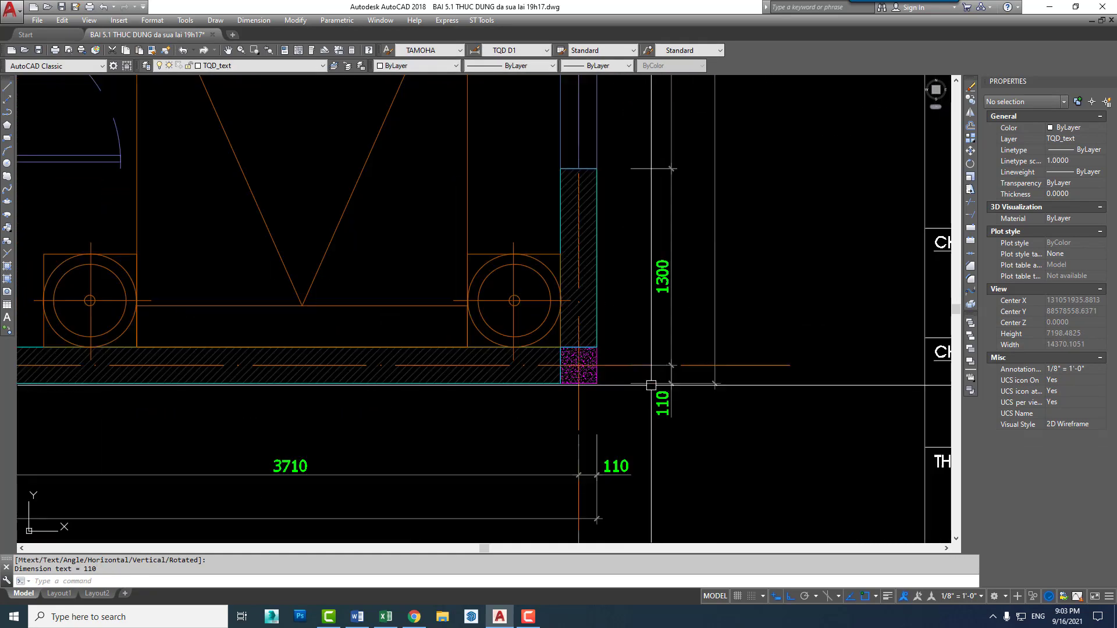
{"action": "left_click", "coordinate": [672, 387]}
{"action": "scroll", "coordinate": [682, 390], "scroll_direction": "down", "scroll_amount": 5}
{"action": "scroll", "coordinate": [664, 376], "scroll_direction": "up", "scroll_amount": 3}
- Move the new 110 dimension onto layer TQD_dim
{"action": "type", "text": "ma"}
{"action": "key", "text": "space"}
{"action": "key", "text": "Escape"}
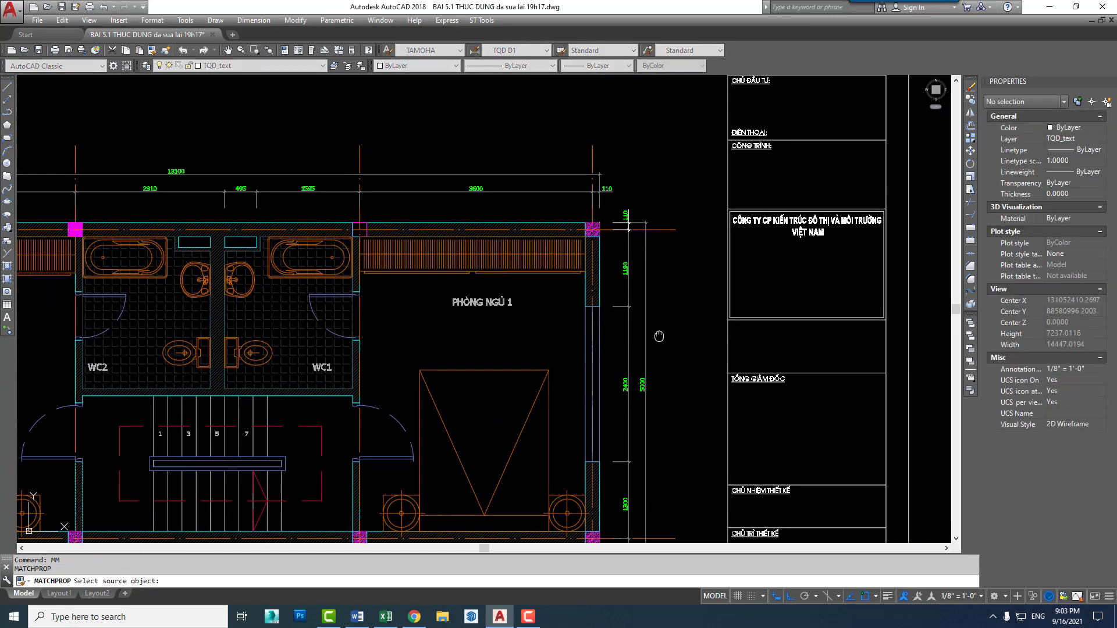
{"action": "scroll", "coordinate": [618, 216], "scroll_direction": "up", "scroll_amount": 3}
{"action": "left_click", "coordinate": [619, 216]}
{"action": "left_click", "coordinate": [231, 67]}
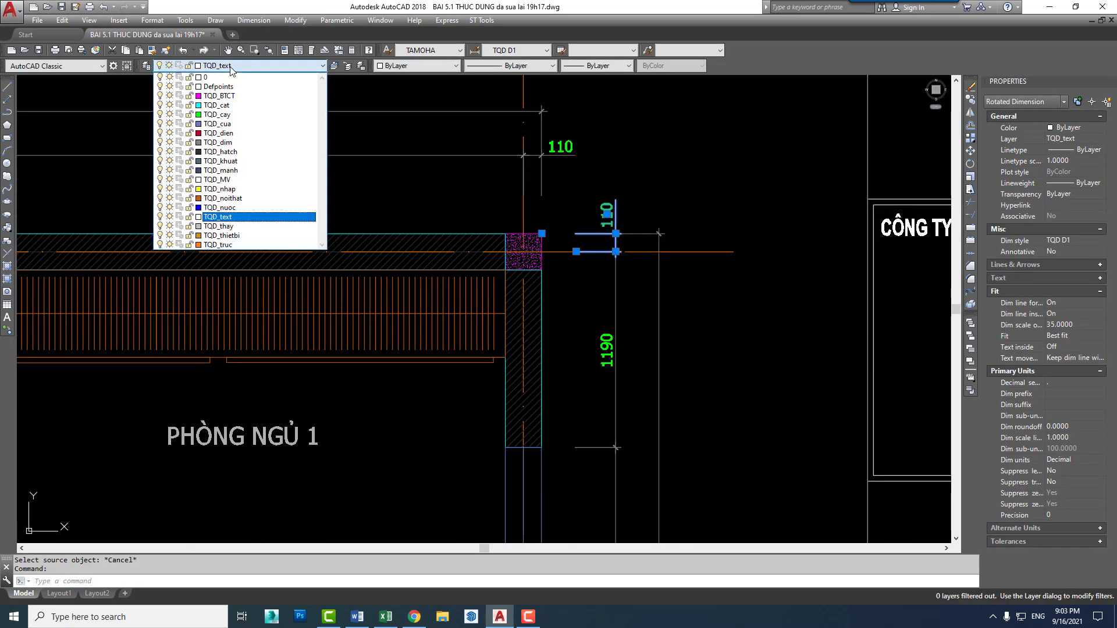
{"action": "key", "text": "Escape"}
{"action": "scroll", "coordinate": [547, 297], "scroll_direction": "down", "scroll_amount": 3}
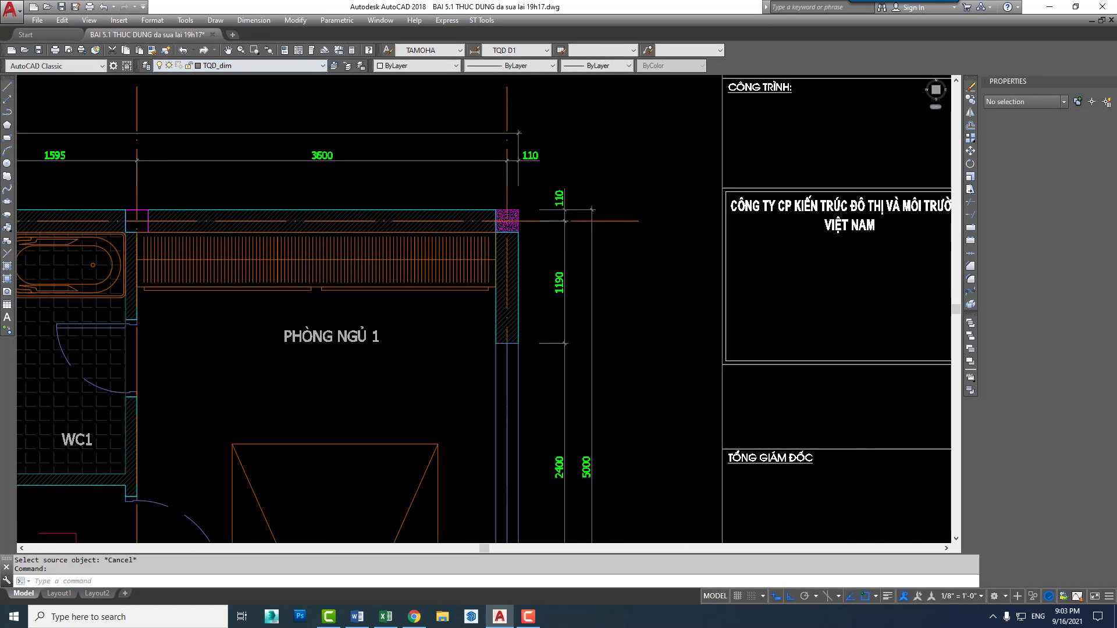
{"action": "scroll", "coordinate": [547, 297], "scroll_direction": "down", "scroll_amount": 3}
{"action": "key", "text": "Escape"}
{"action": "mouse_move", "coordinate": [547, 297]}
{"action": "middle_mouse_down"}
{"action": "mouse_move", "coordinate": [667, 302]}
{"action": "mouse_move", "coordinate": [667, 312]}
{"action": "middle_mouse_up"}
{"action": "type", "text": "layoff"}
{"action": "key", "text": "Return"}
{"action": "left_click", "coordinate": [662, 301]}
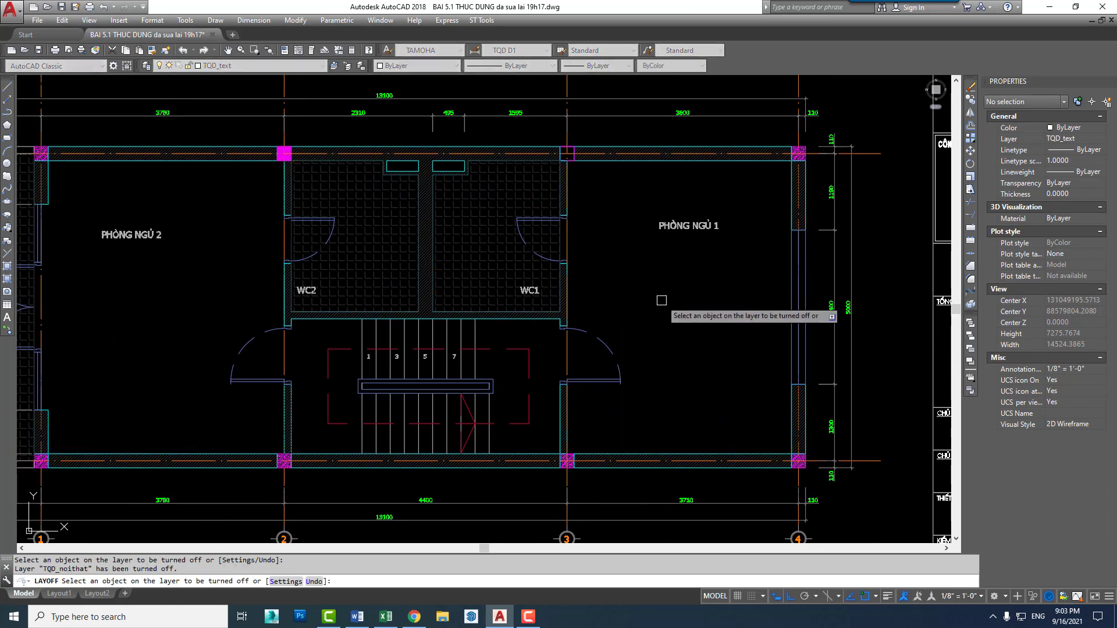
{"action": "left_click", "coordinate": [678, 227]}
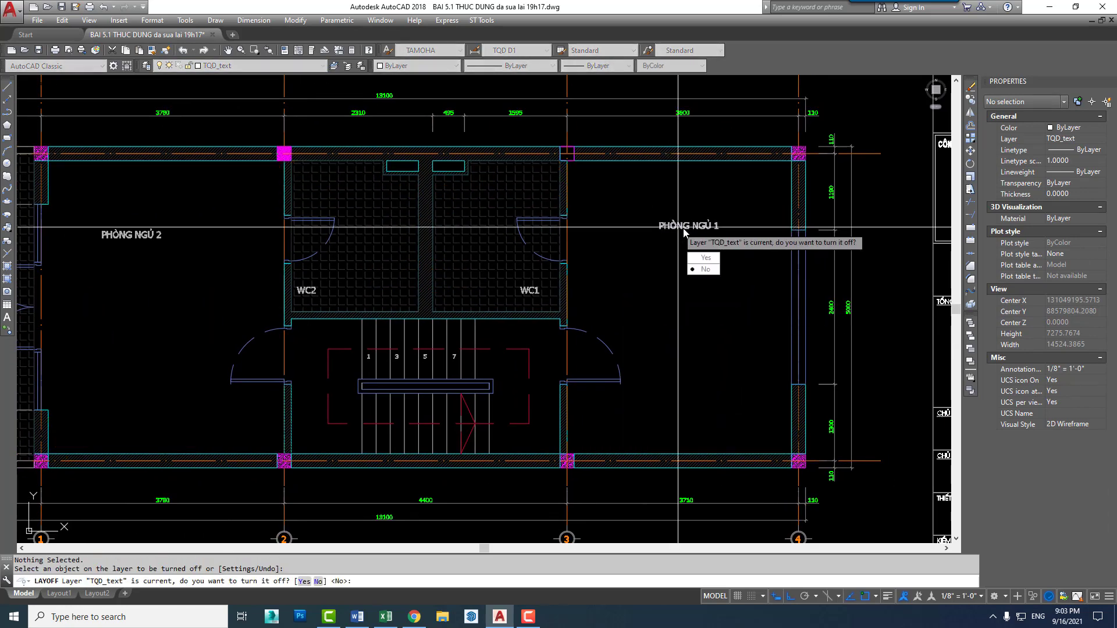
{"action": "left_click", "coordinate": [704, 259]}
{"action": "left_click", "coordinate": [669, 118]}
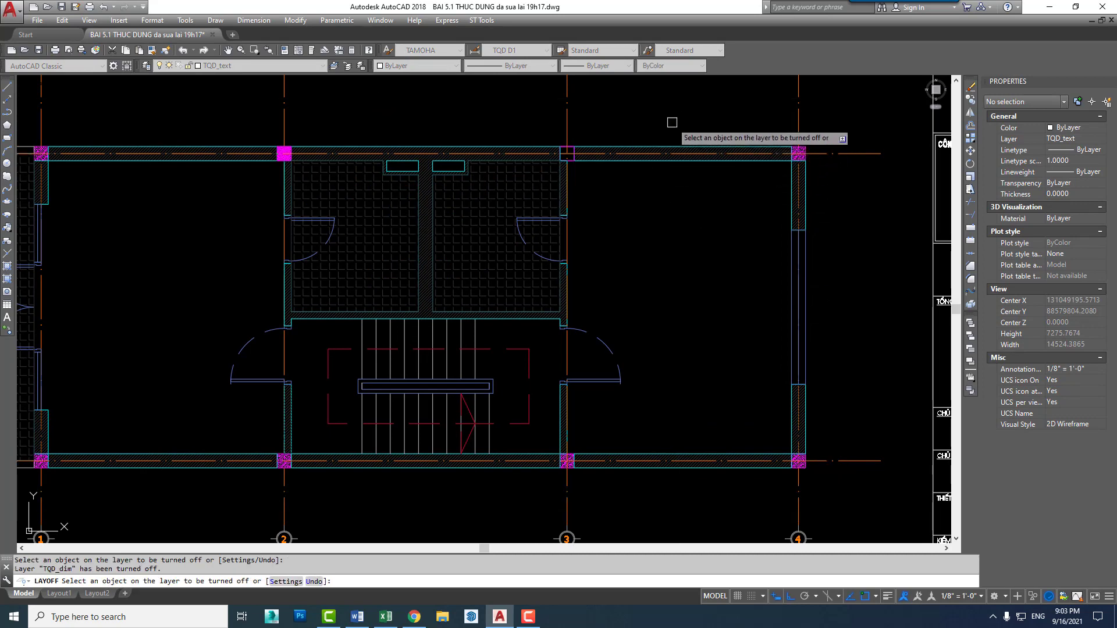
{"action": "middle_click_drag", "start_coordinate": [669, 119], "coordinate": [732, 174]}
{"action": "scroll", "coordinate": [636, 169], "scroll_direction": "down", "scroll_amount": 2}
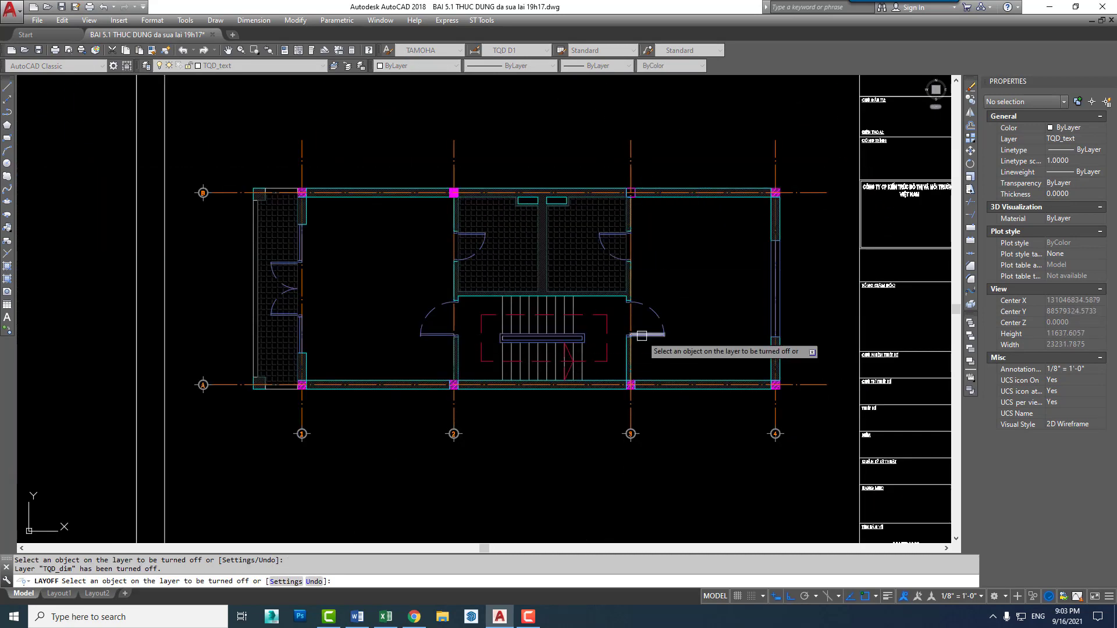
{"action": "scroll", "coordinate": [641, 448], "scroll_direction": "up", "scroll_amount": 2}
{"action": "left_click", "coordinate": [624, 407]}
{"action": "middle_click_drag", "start_coordinate": [235, 361], "coordinate": [372, 376]}
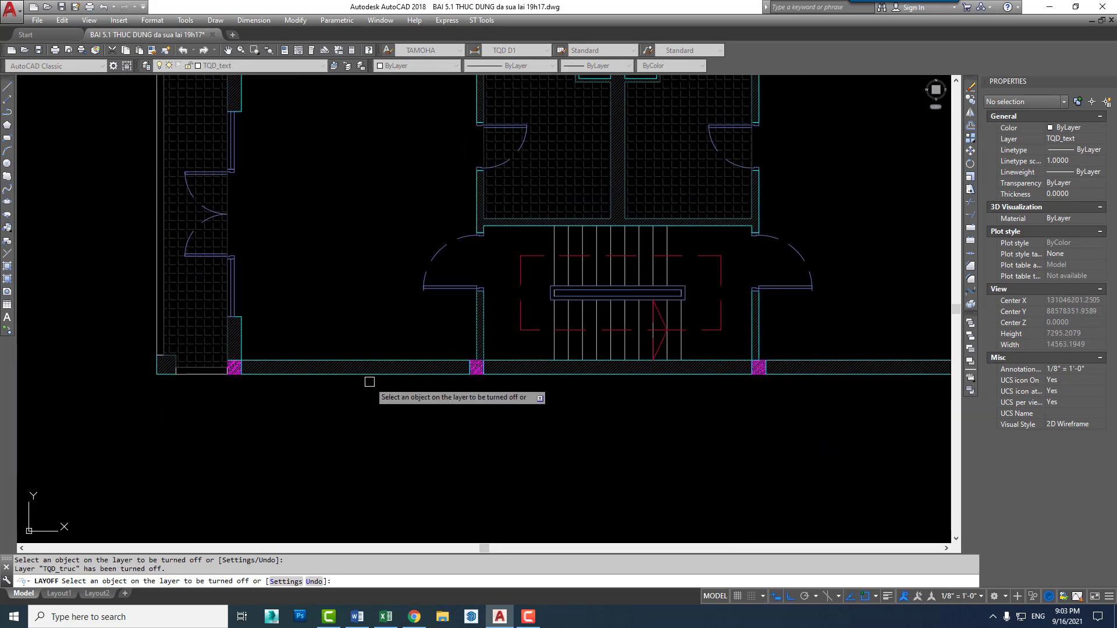
{"action": "left_click", "coordinate": [488, 362]}
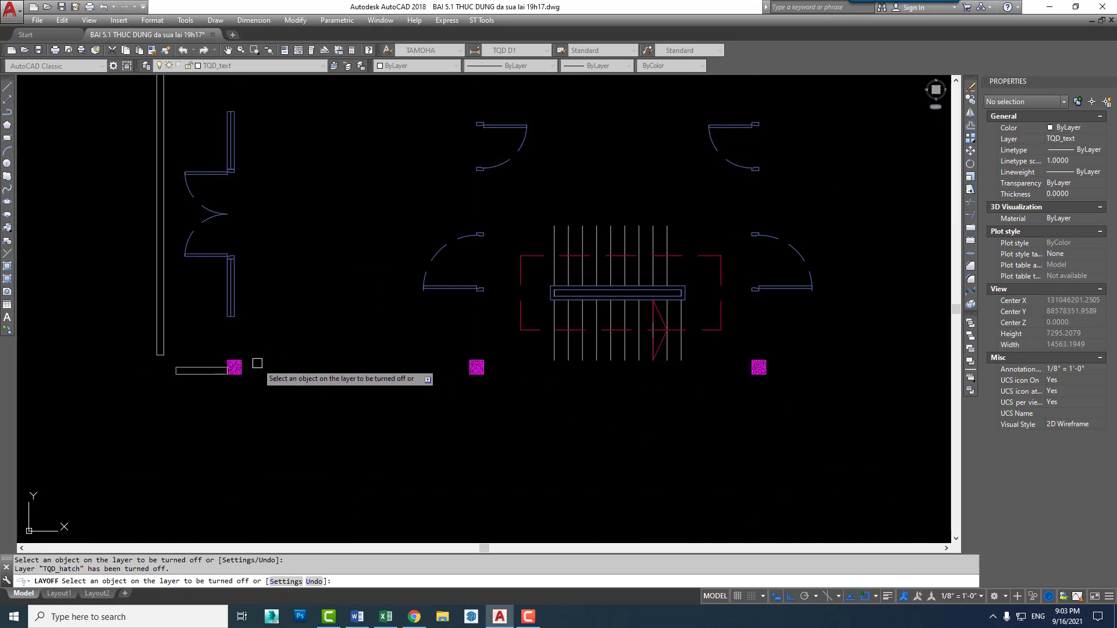
{"action": "left_click", "coordinate": [231, 292]}
{"action": "scroll", "coordinate": [399, 329], "scroll_direction": "down", "scroll_amount": 3}
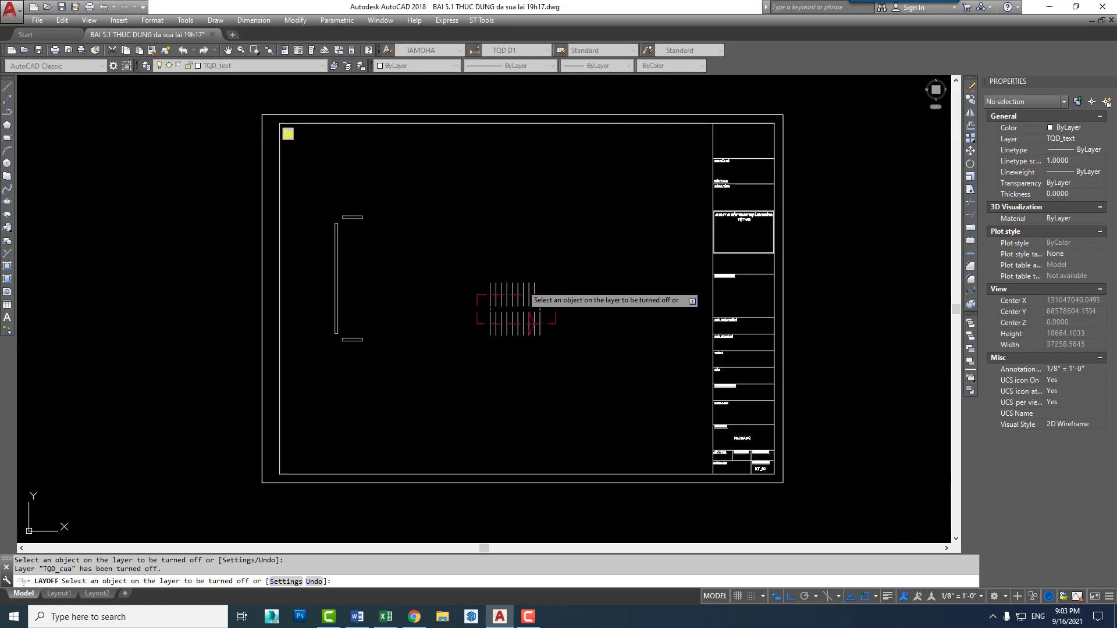
{"action": "key", "text": "Escape"}
{"action": "type", "text": "LAYON"}
{"action": "key", "text": "Return"}
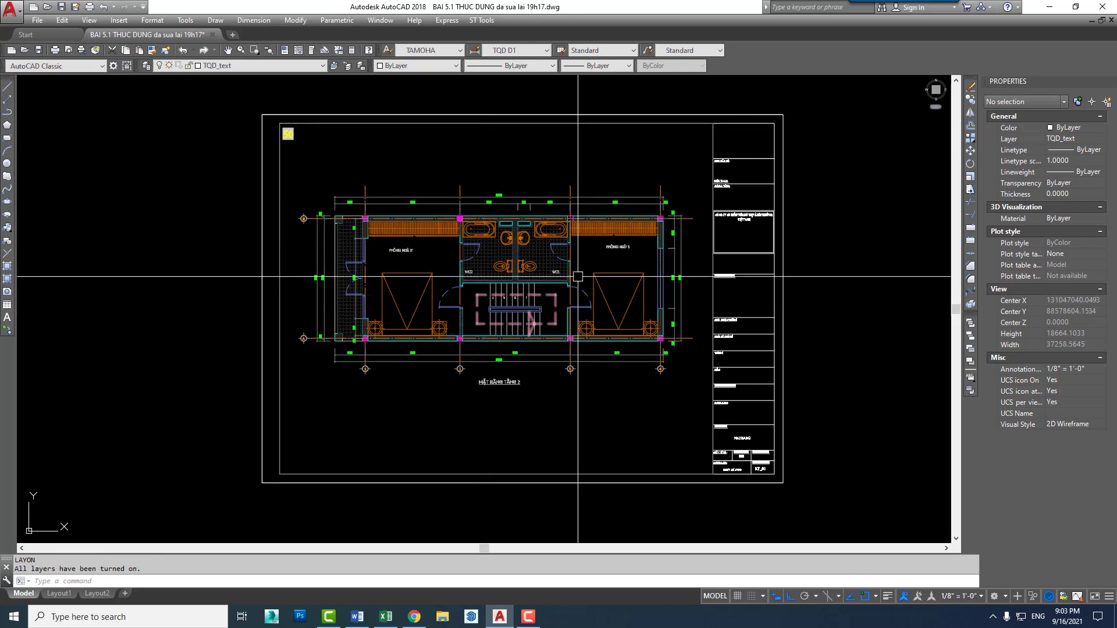
{"action": "middle_click_drag", "start_coordinate": [603, 267], "coordinate": [602, 276]}
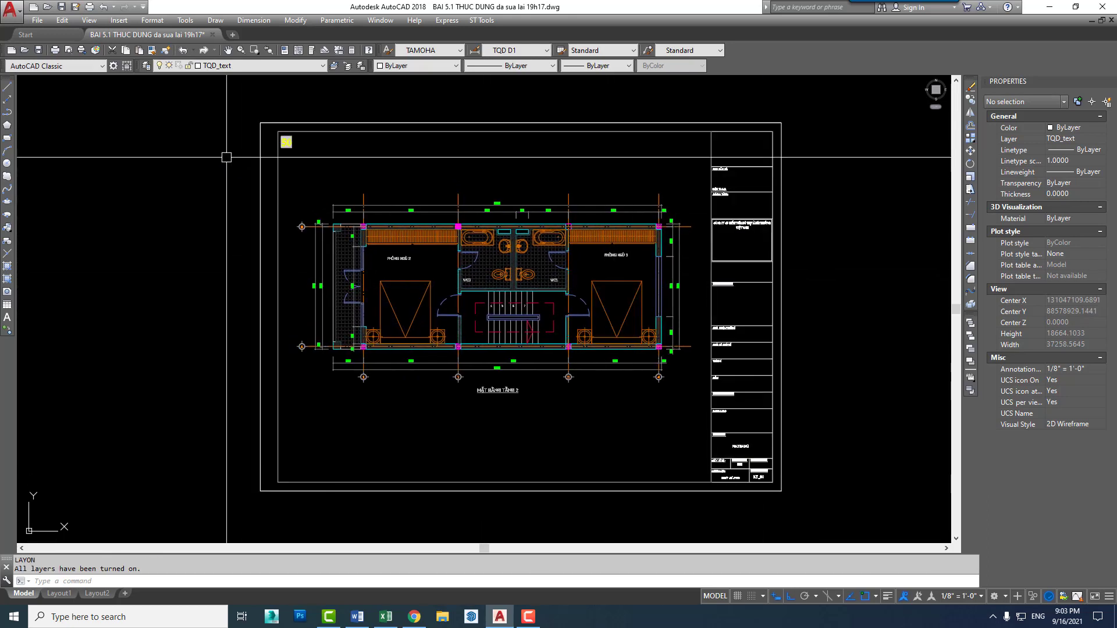
{"action": "left_click", "coordinate": [747, 231]}
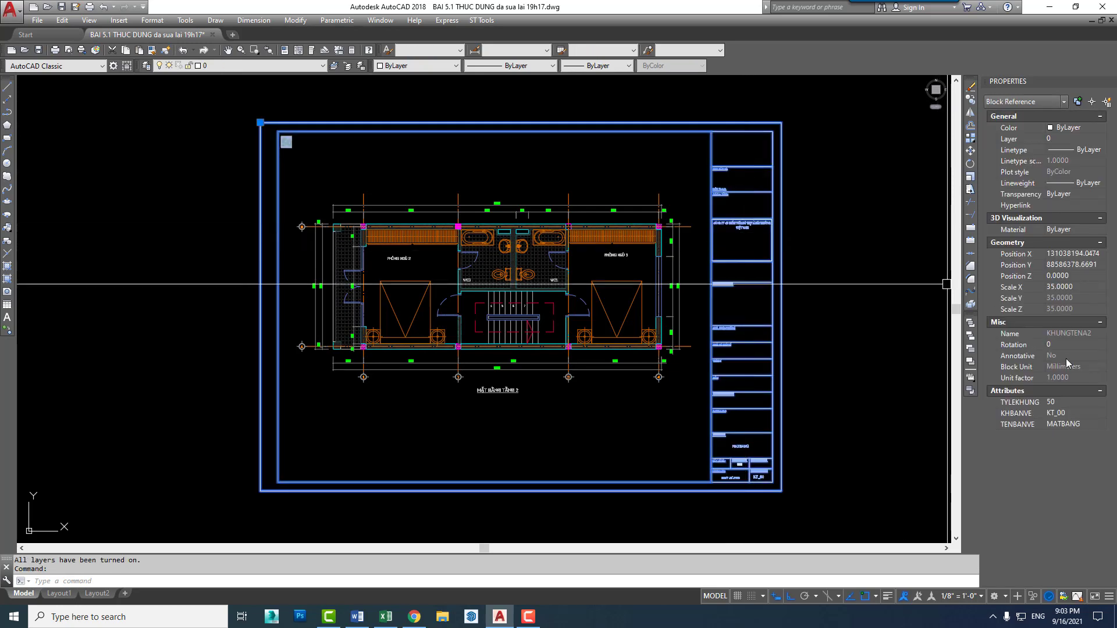
{"action": "key", "text": "Escape"}
{"action": "scroll", "coordinate": [465, 259], "scroll_direction": "down", "scroll_amount": 2}
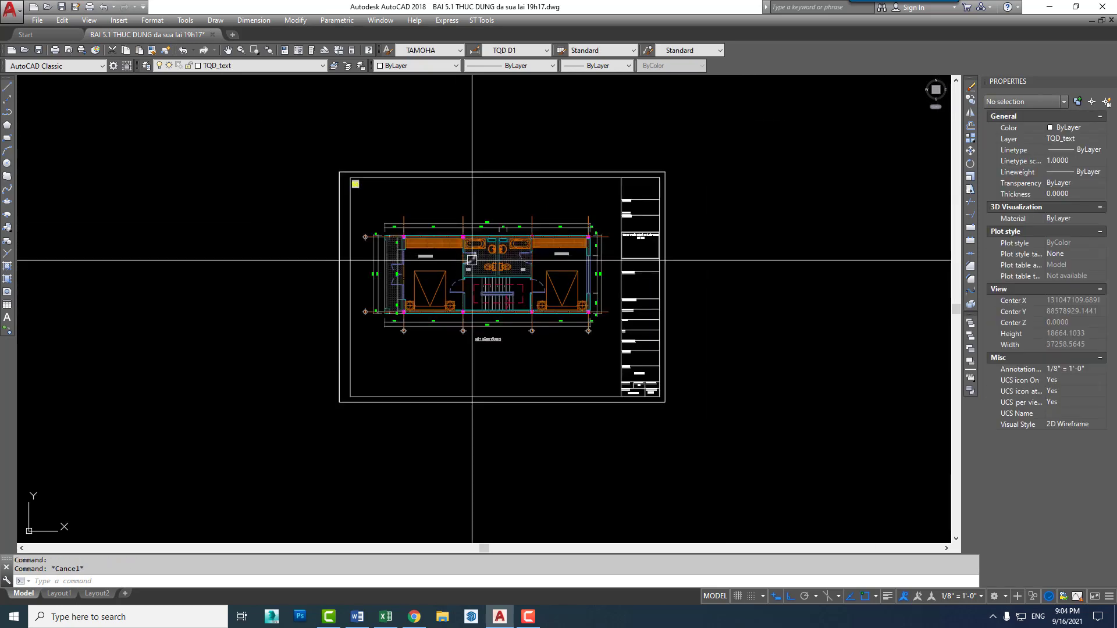
{"action": "scroll", "coordinate": [470, 262], "scroll_direction": "down", "scroll_amount": 4}
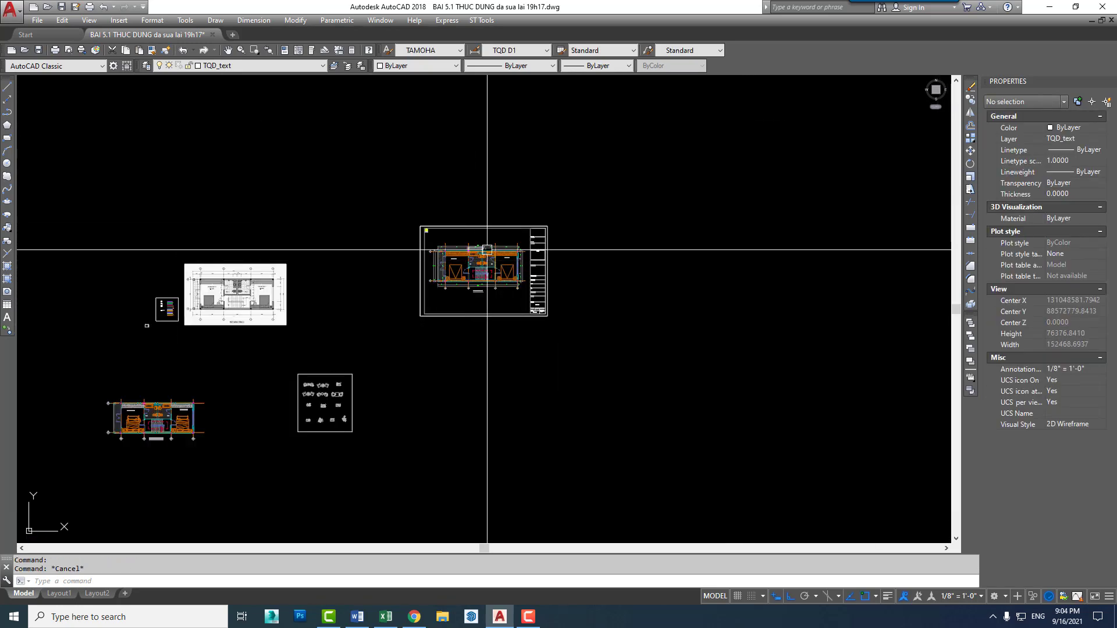
{"action": "scroll", "coordinate": [515, 245], "scroll_direction": "up", "scroll_amount": 2}
{"action": "scroll", "coordinate": [511, 254], "scroll_direction": "up", "scroll_amount": 2}
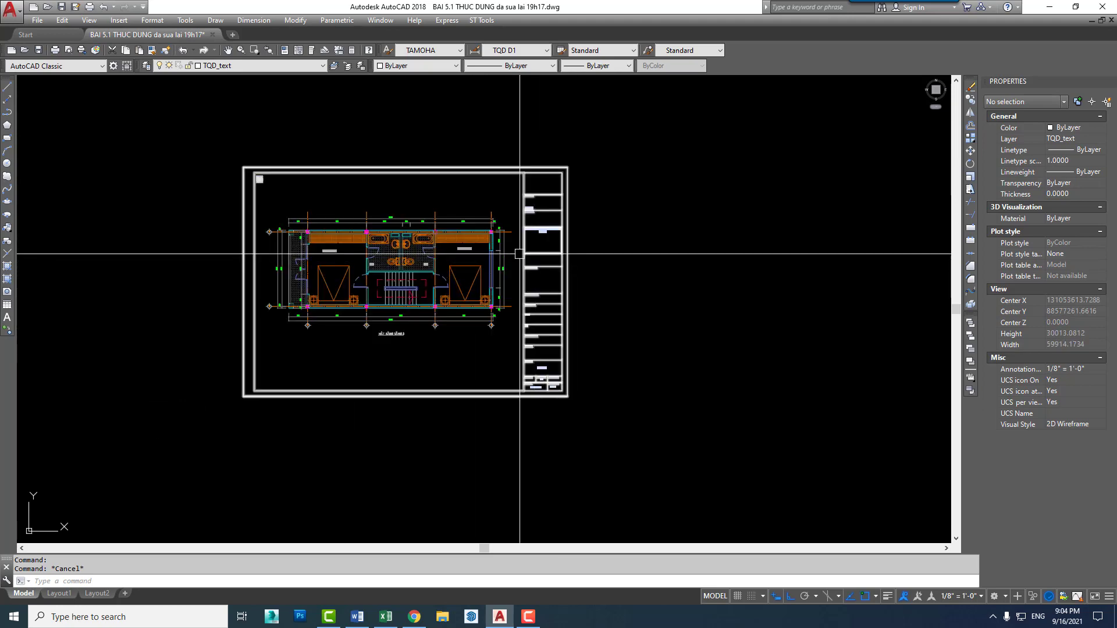
{"action": "scroll", "coordinate": [367, 198], "scroll_direction": "up", "scroll_amount": 2}
{"action": "scroll", "coordinate": [438, 215], "scroll_direction": "down", "scroll_amount": 4}
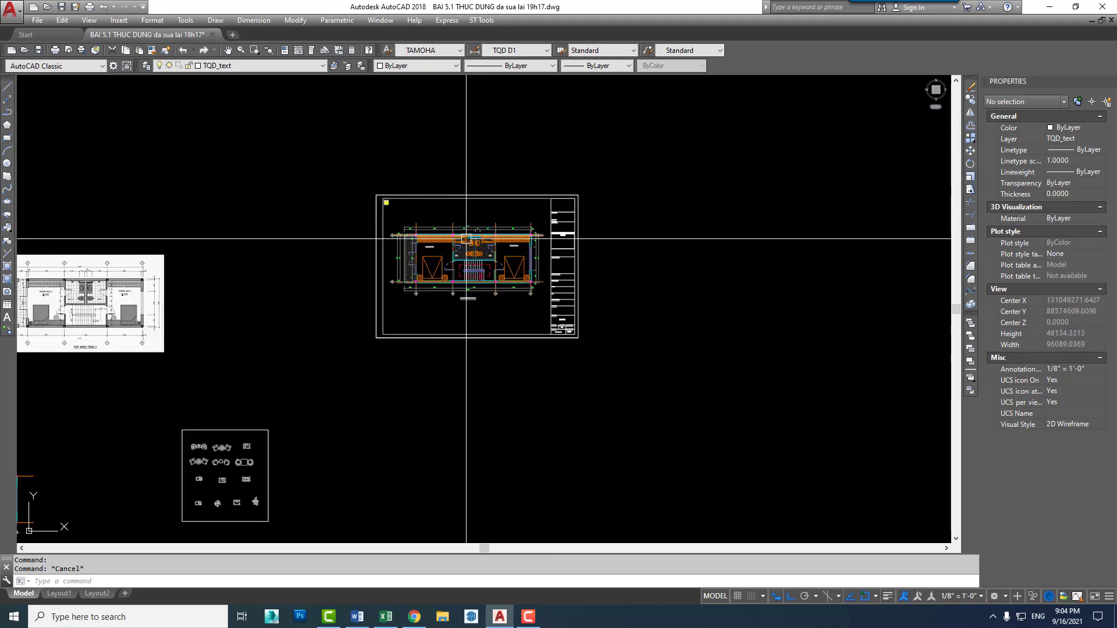
{"action": "scroll", "coordinate": [469, 237], "scroll_direction": "down", "scroll_amount": 2}
{"action": "scroll", "coordinate": [514, 255], "scroll_direction": "up", "scroll_amount": 3}
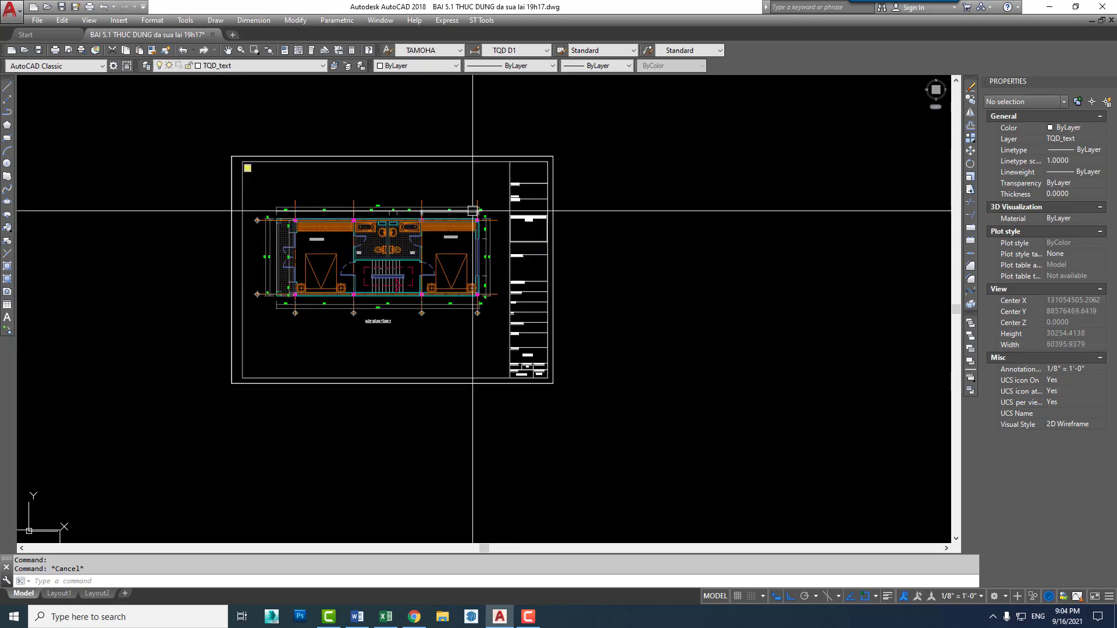
{"action": "scroll", "coordinate": [475, 164], "scroll_direction": "up", "scroll_amount": 3}
{"action": "middle_click_drag", "start_coordinate": [582, 212], "coordinate": [624, 212]}
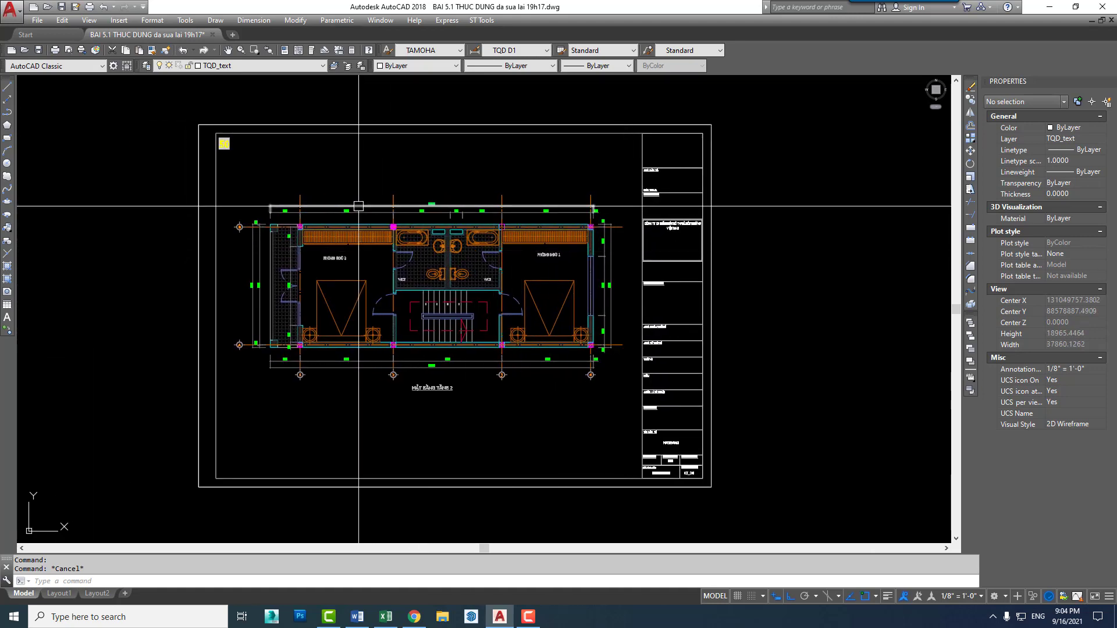
{"action": "scroll", "coordinate": [376, 214], "scroll_direction": "down", "scroll_amount": 4}
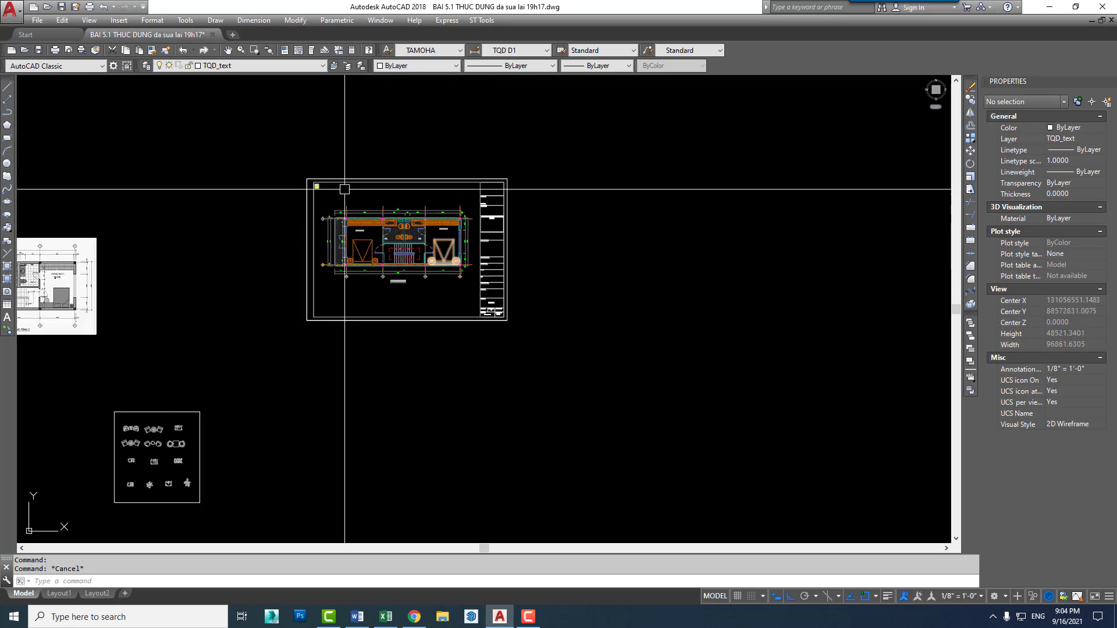
{"action": "middle_click_drag", "start_coordinate": [585, 246], "coordinate": [752, 252]}
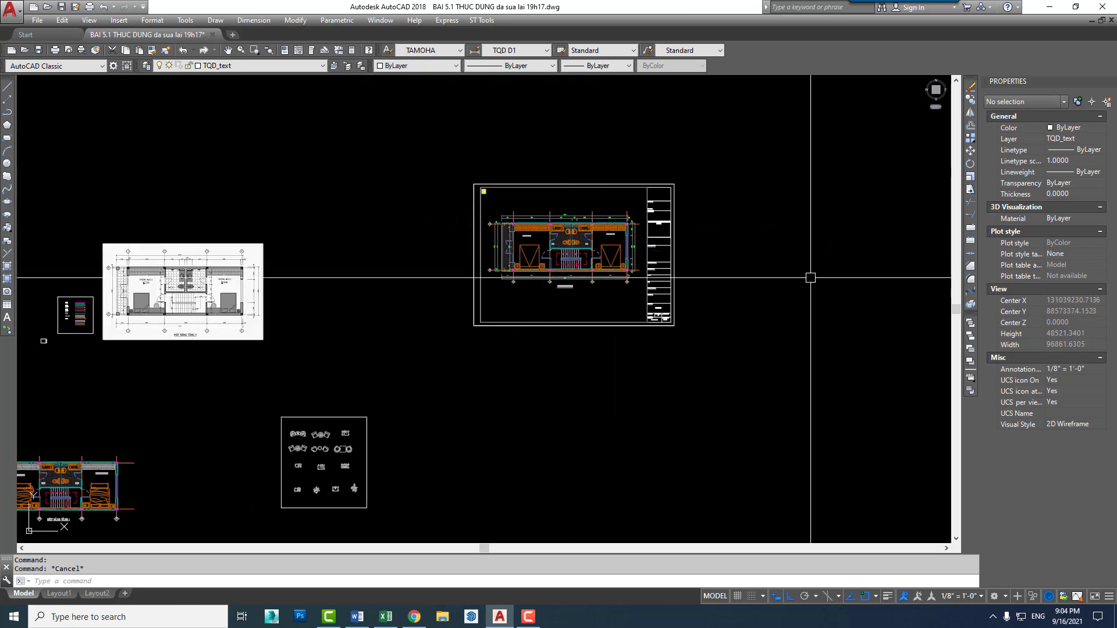
{"action": "scroll", "coordinate": [649, 215], "scroll_direction": "up", "scroll_amount": 4}
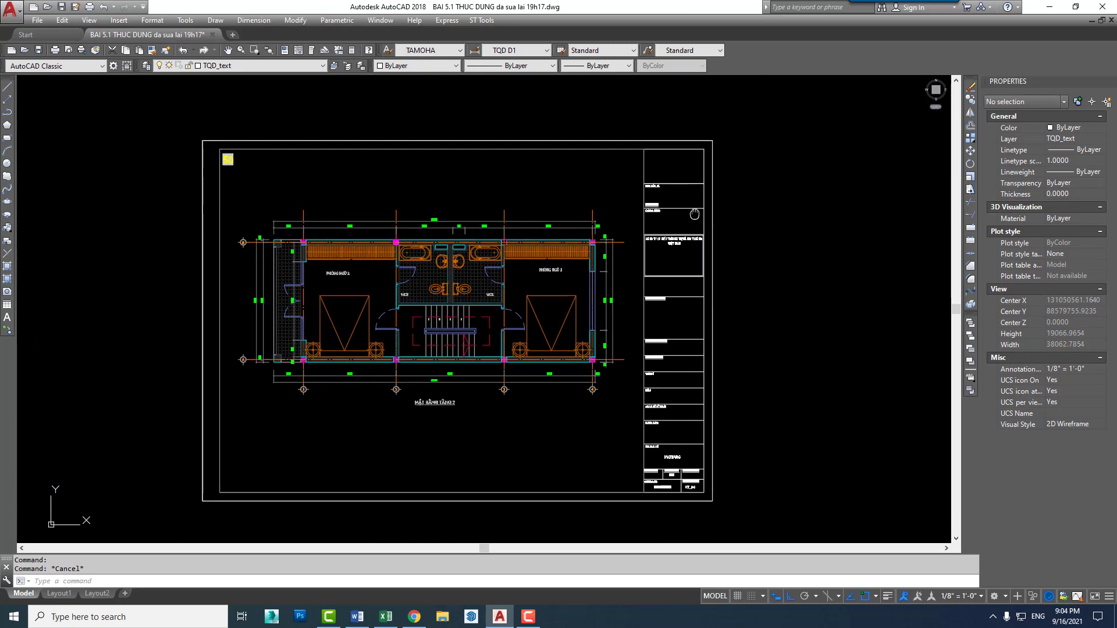
{"action": "middle_click_drag", "start_coordinate": [777, 320], "coordinate": [774, 317]}
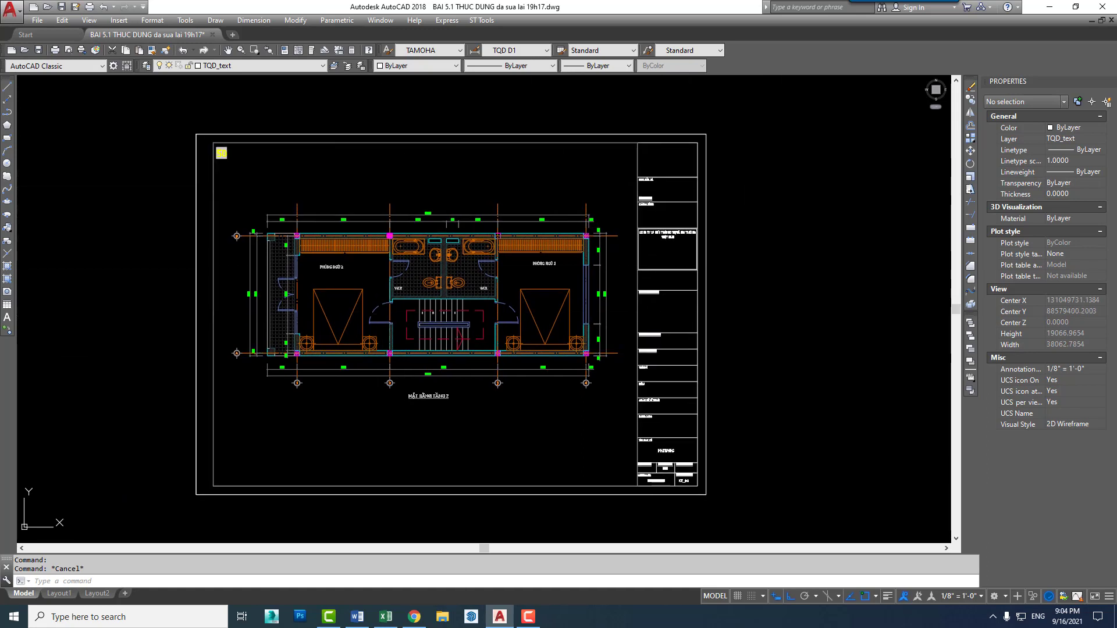